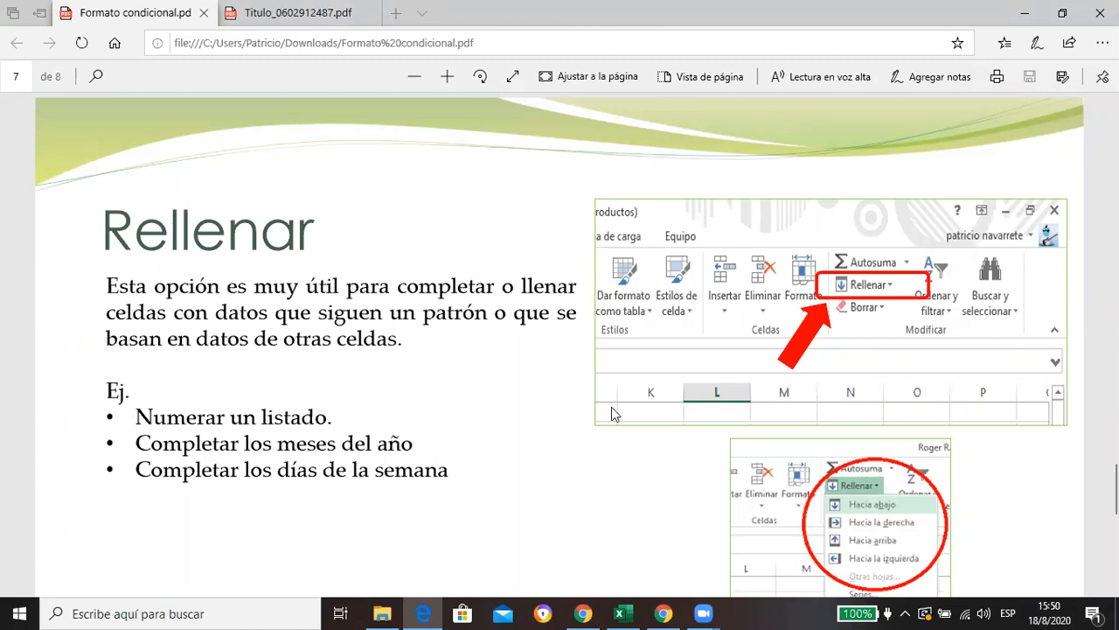
Step: Read the Rellenar and Series slides on pages 7 and 8 of the PDF
{"action": "scroll", "coordinate": [455, 391], "scroll_direction": "down", "scroll_amount": 1}
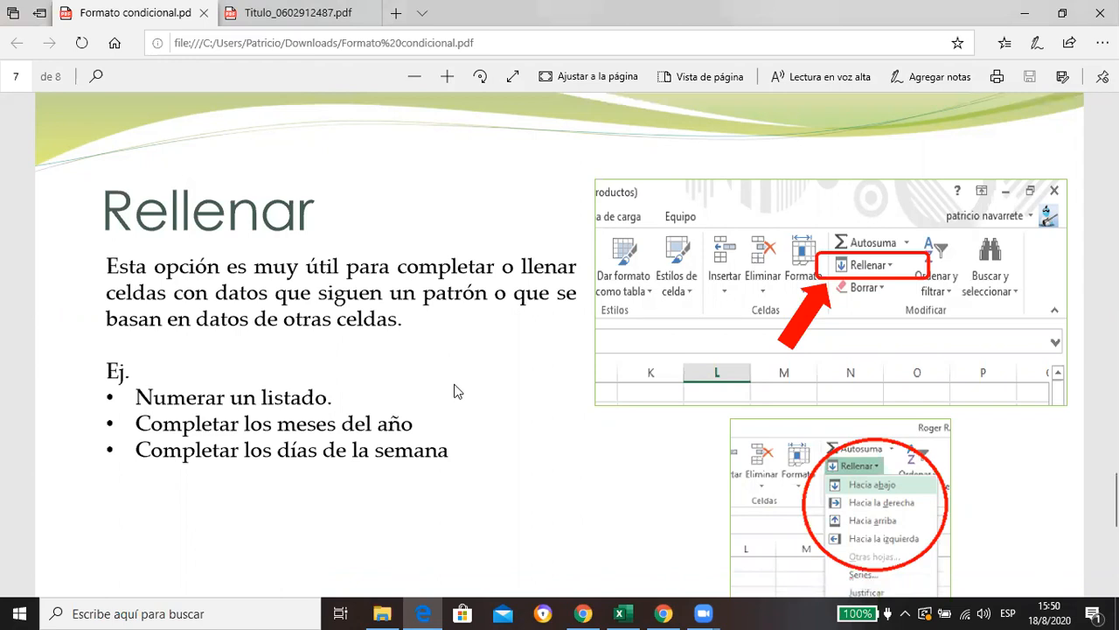
{"action": "scroll", "coordinate": [455, 391], "scroll_direction": "down", "scroll_amount": 3}
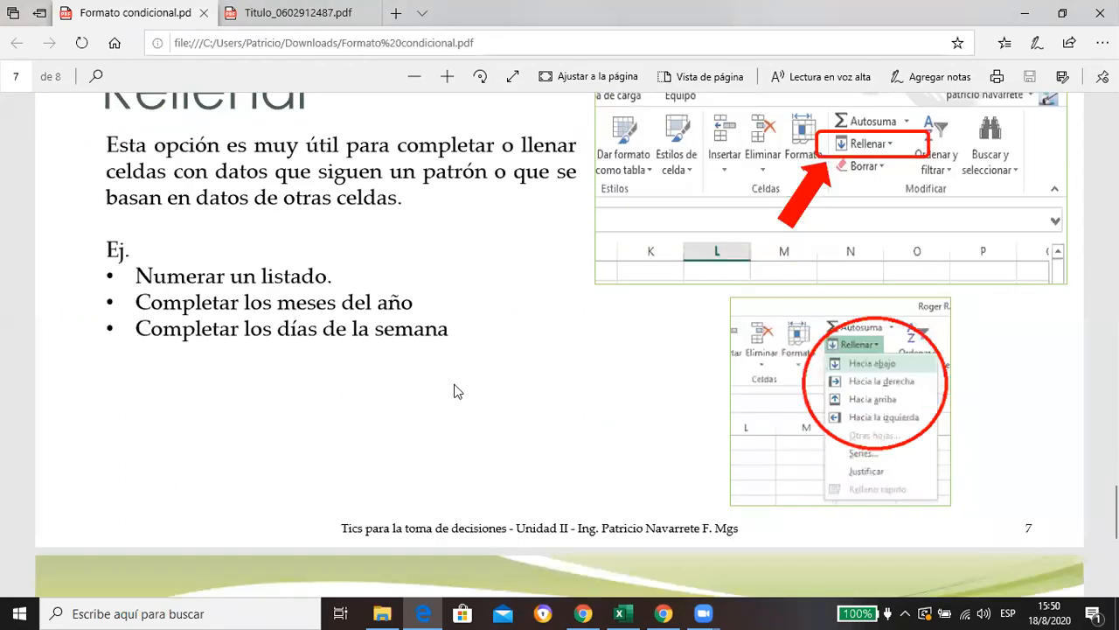
{"action": "scroll", "coordinate": [455, 391], "scroll_direction": "down", "scroll_amount": 10}
{"action": "scroll", "coordinate": [457, 391], "scroll_direction": "down", "scroll_amount": 1}
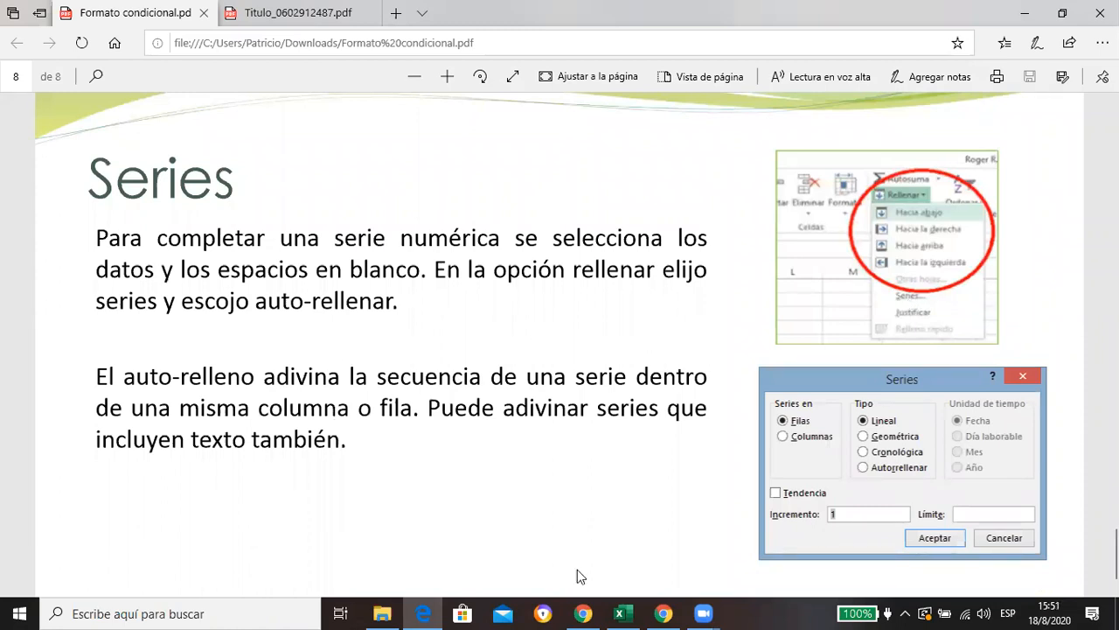
Step: Switch to the Excel workbook and review the month headings and title rows of the book loans table on the Autosuma sheet
{"action": "left_click", "coordinate": [622, 612]}
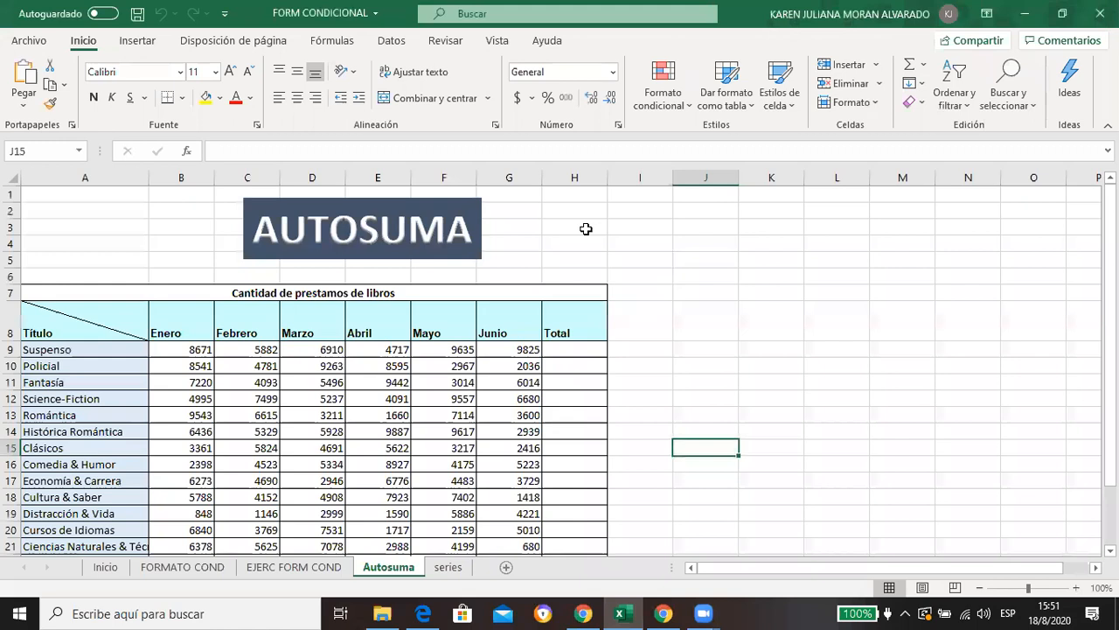
{"action": "left_click", "coordinate": [586, 229]}
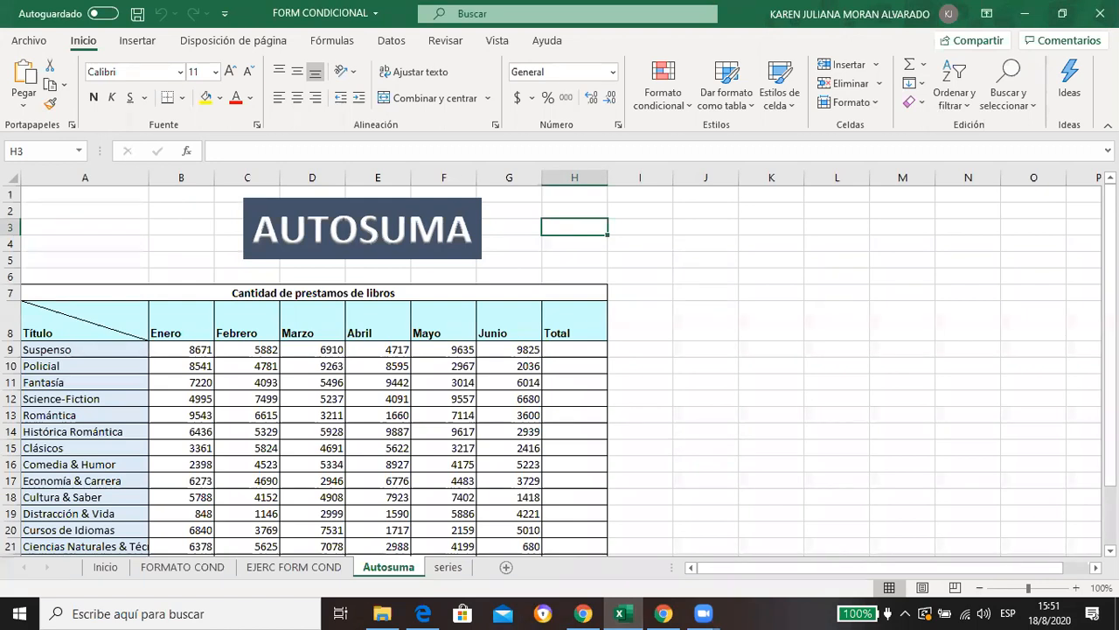
{"action": "scroll", "coordinate": [560, 367], "scroll_direction": "down", "scroll_amount": 1}
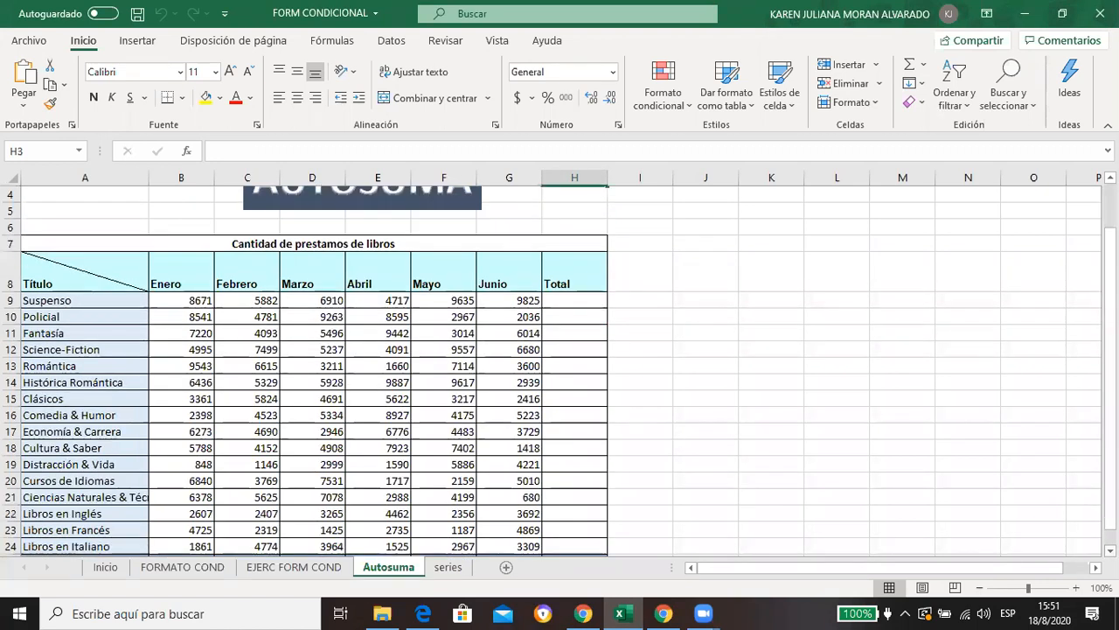
{"action": "scroll", "coordinate": [560, 367], "scroll_direction": "down", "scroll_amount": 1}
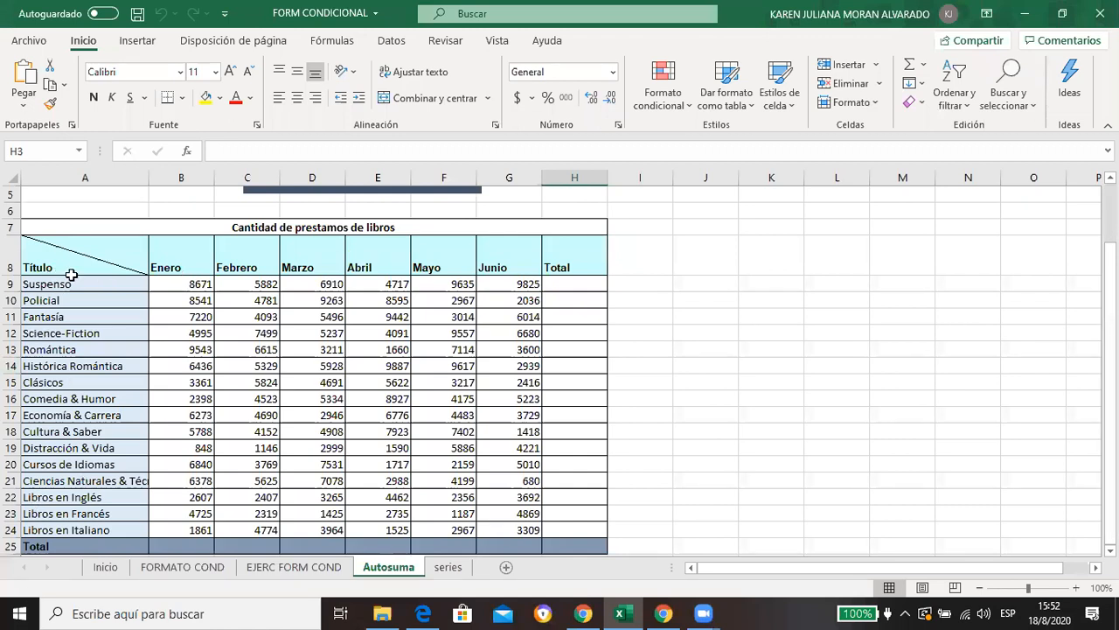
{"action": "left_click", "coordinate": [157, 248]}
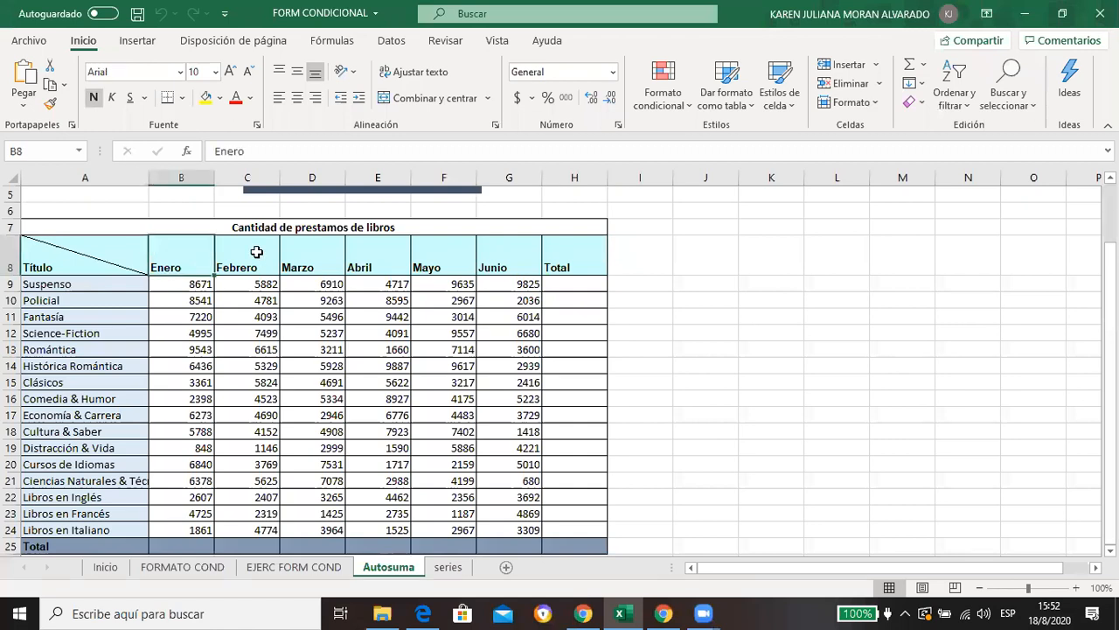
{"action": "left_click", "coordinate": [256, 252]}
{"action": "left_click", "coordinate": [325, 257]}
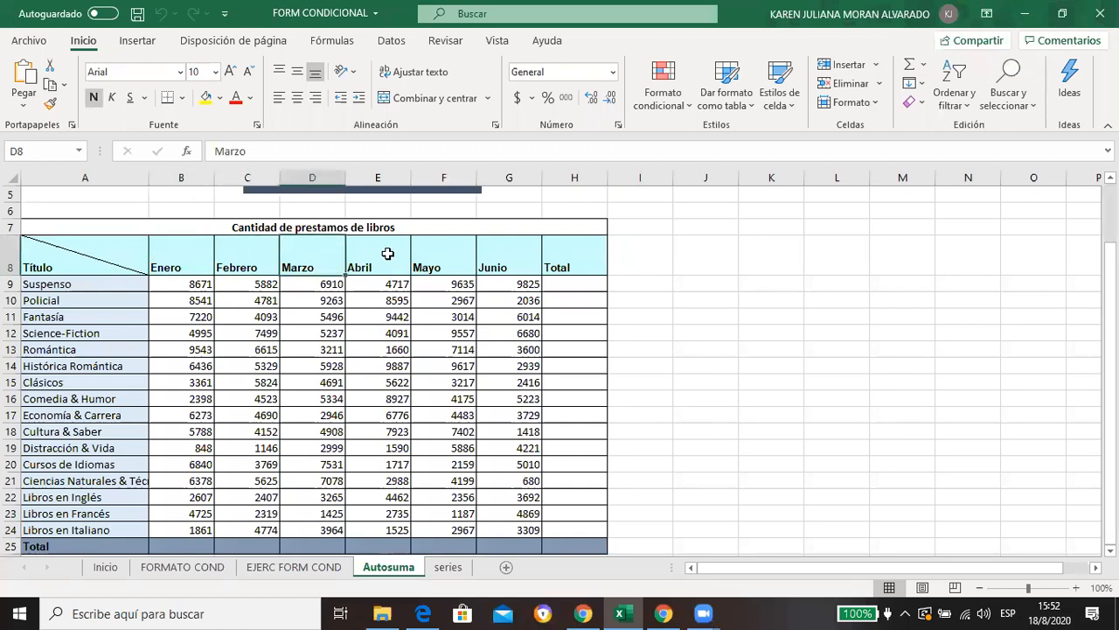
{"action": "left_click", "coordinate": [387, 254]}
{"action": "left_click", "coordinate": [459, 251]}
{"action": "left_click", "coordinate": [498, 253]}
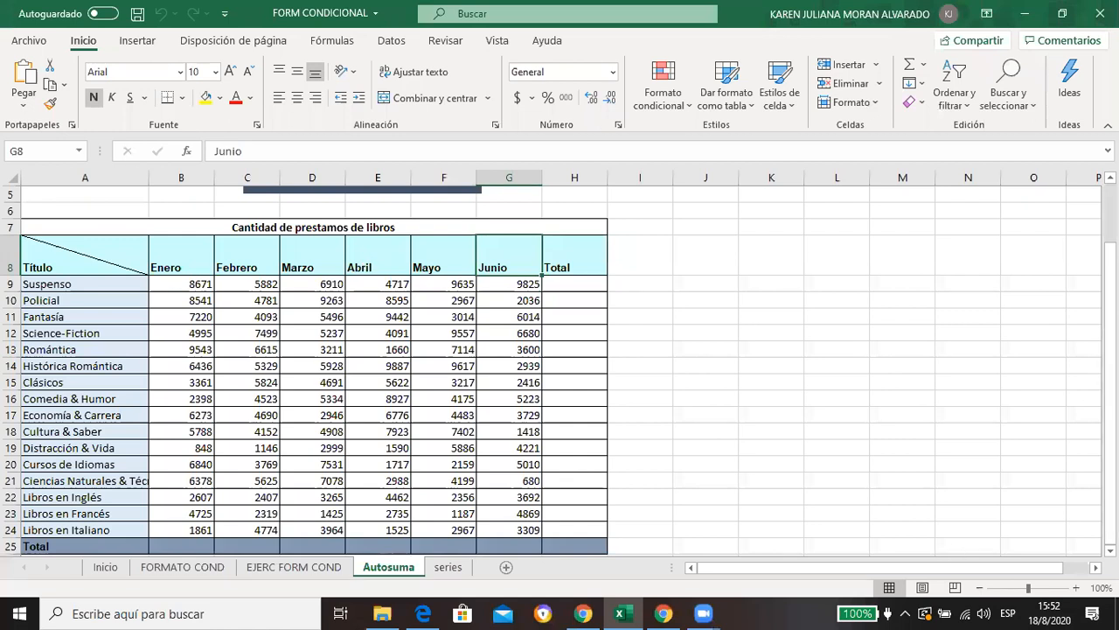
{"action": "scroll", "coordinate": [560, 367], "scroll_direction": "down", "scroll_amount": 1}
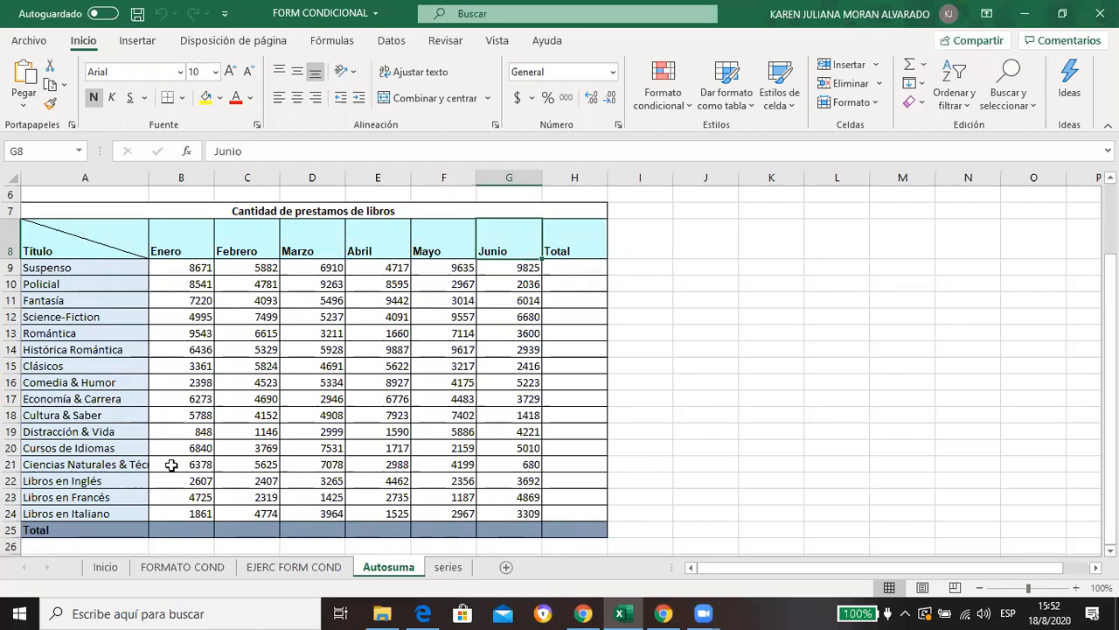
Step: Total the Enero column in B25 with AutoSum over B9:B24
{"action": "left_click", "coordinate": [181, 530]}
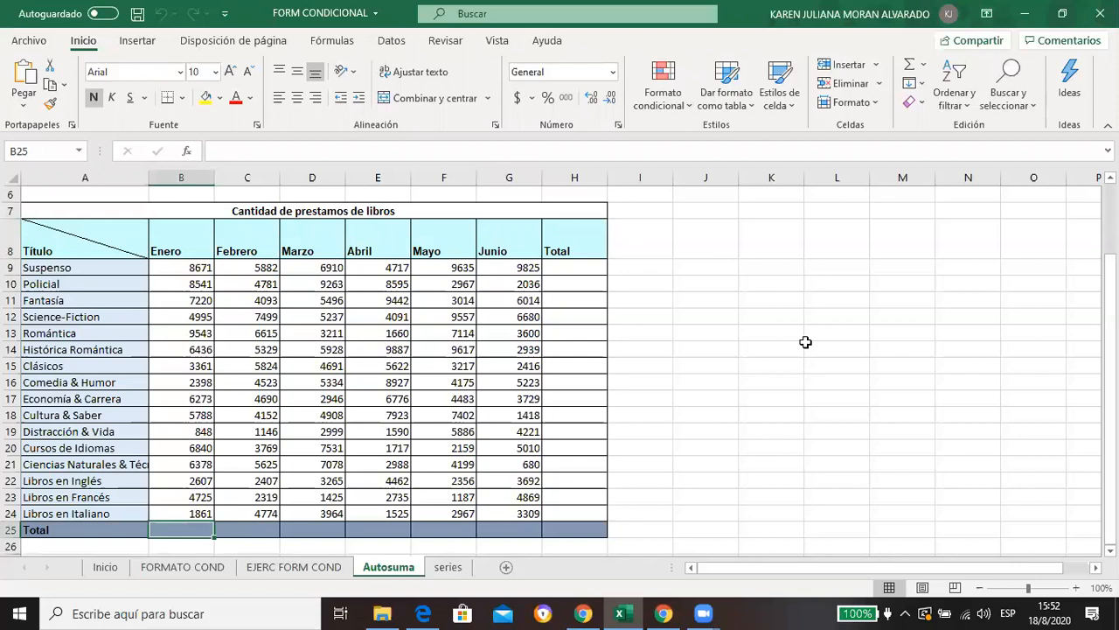
{"action": "left_click", "coordinate": [925, 66]}
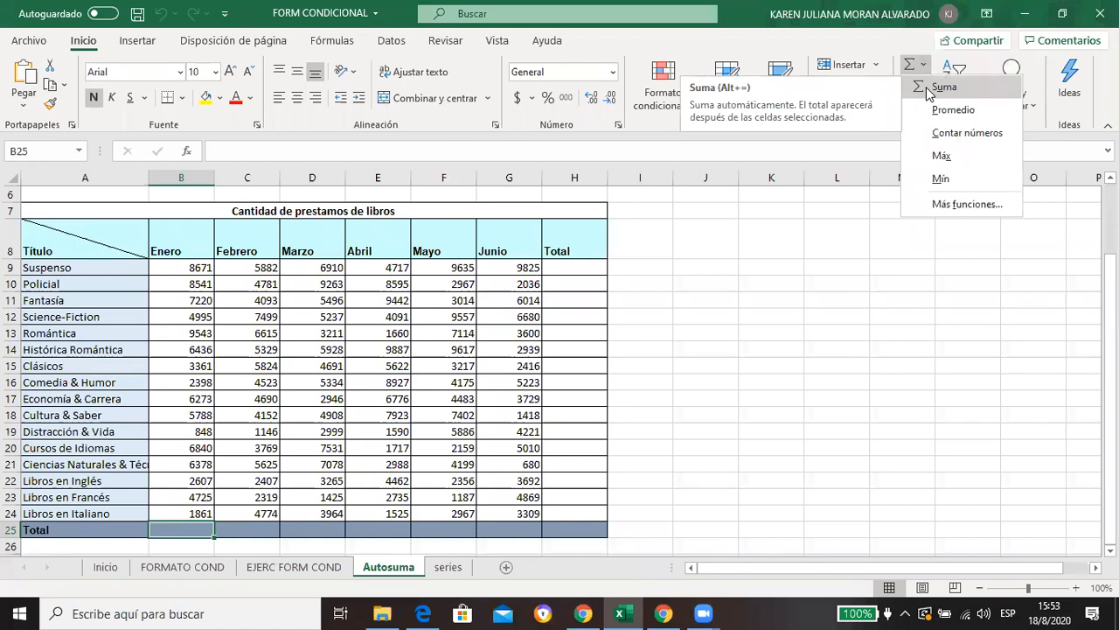
{"action": "left_click", "coordinate": [927, 88]}
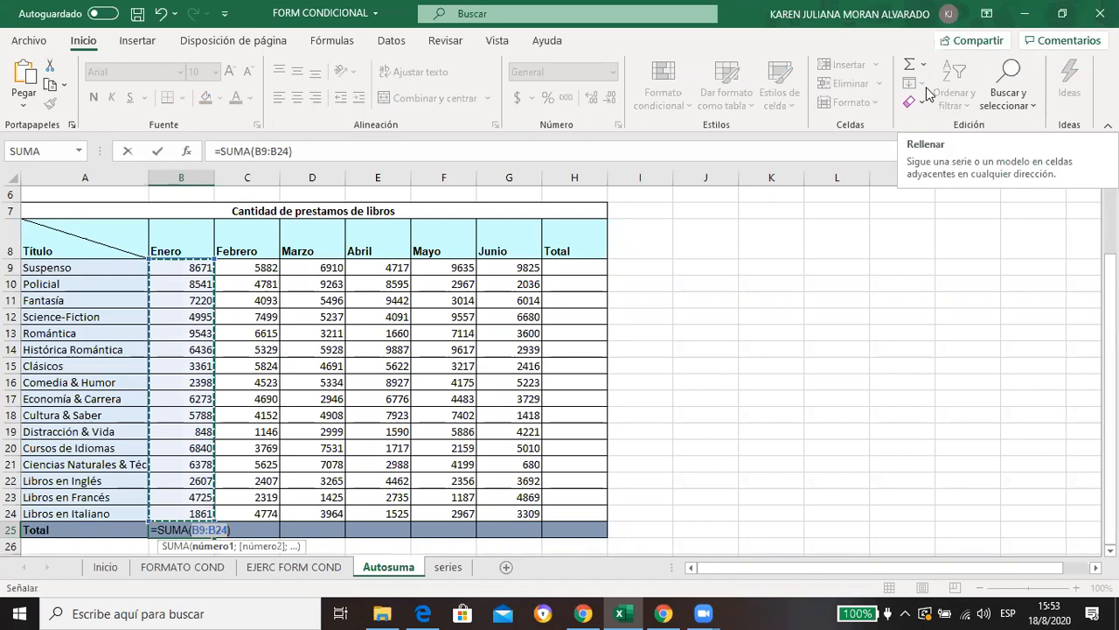
{"action": "key", "text": "Return"}
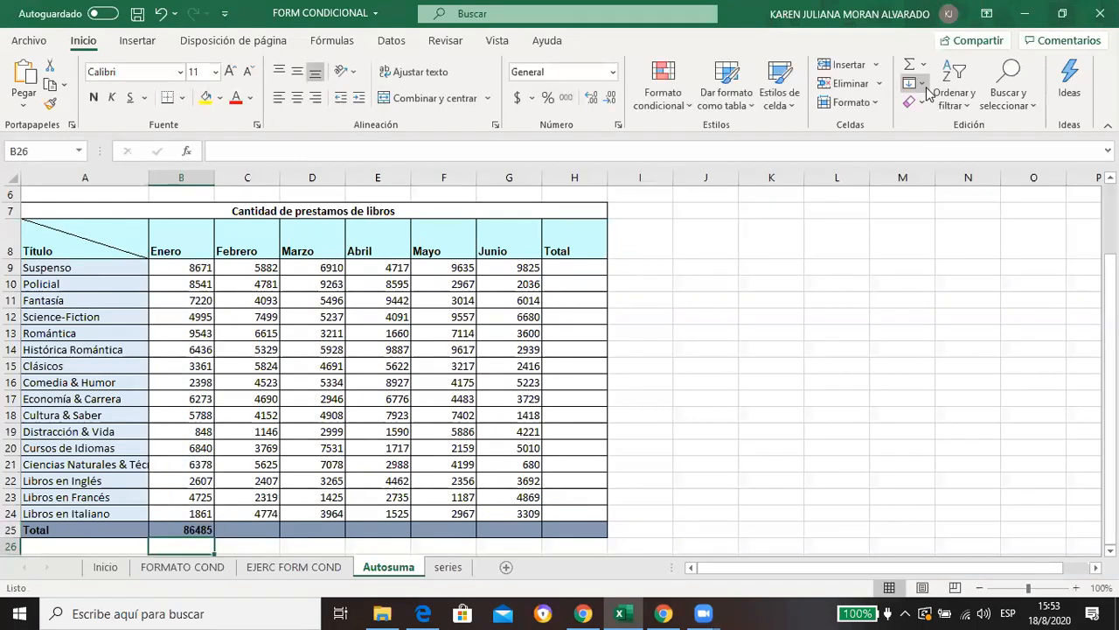
{"action": "left_click", "coordinate": [158, 534]}
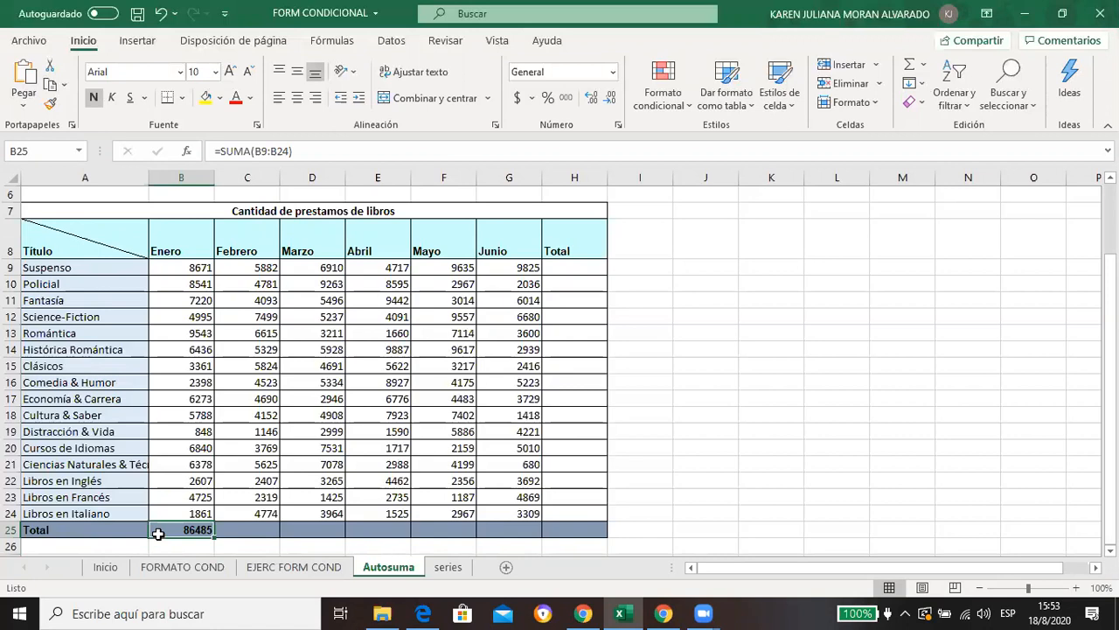
Step: Total the Suspenso row in H9 with AutoSum over B9:G9
{"action": "left_click", "coordinate": [570, 265]}
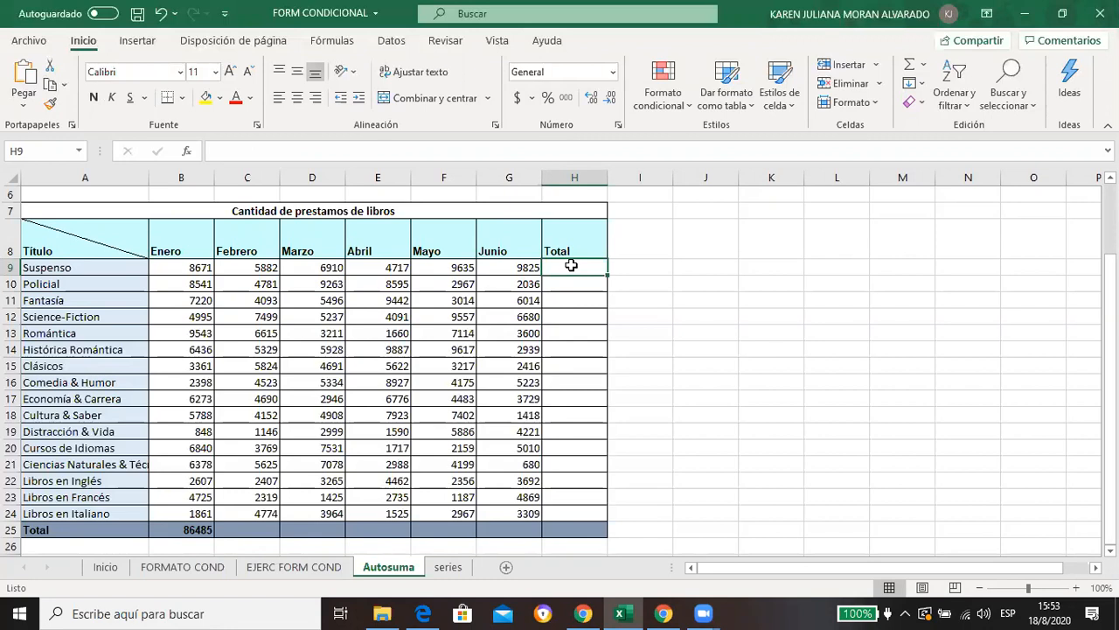
{"action": "left_click", "coordinate": [84, 273]}
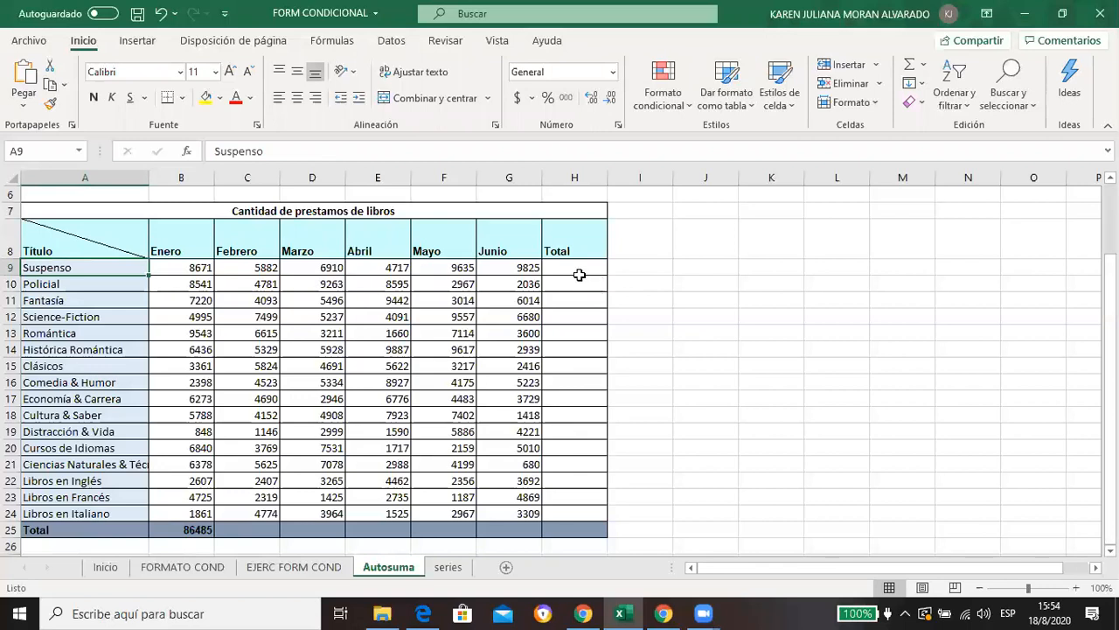
{"action": "left_click", "coordinate": [581, 268]}
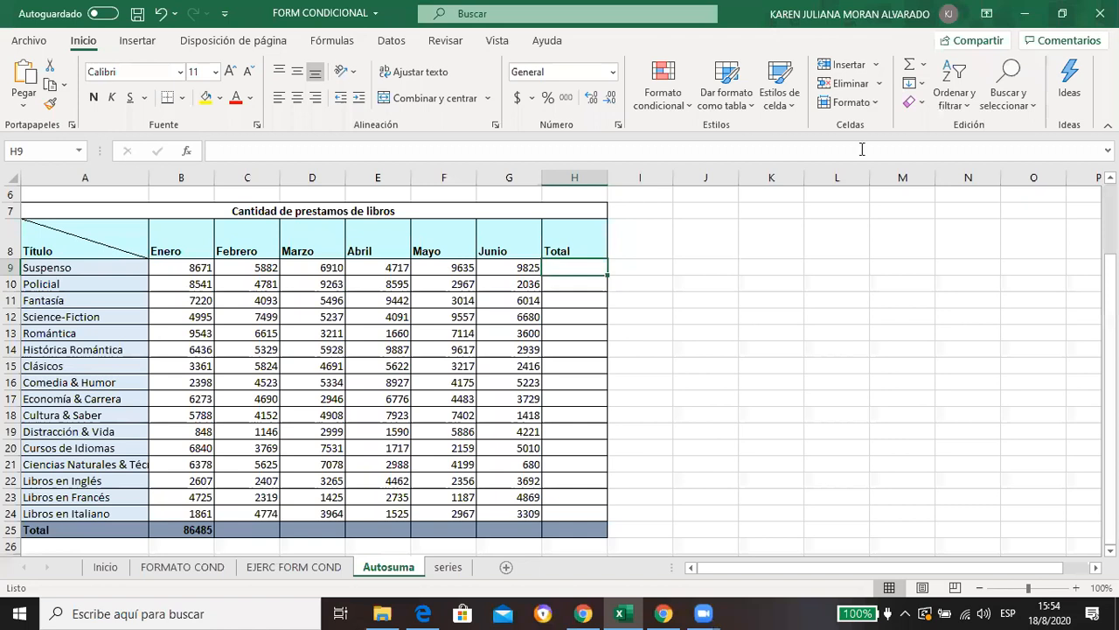
{"action": "left_click", "coordinate": [910, 68]}
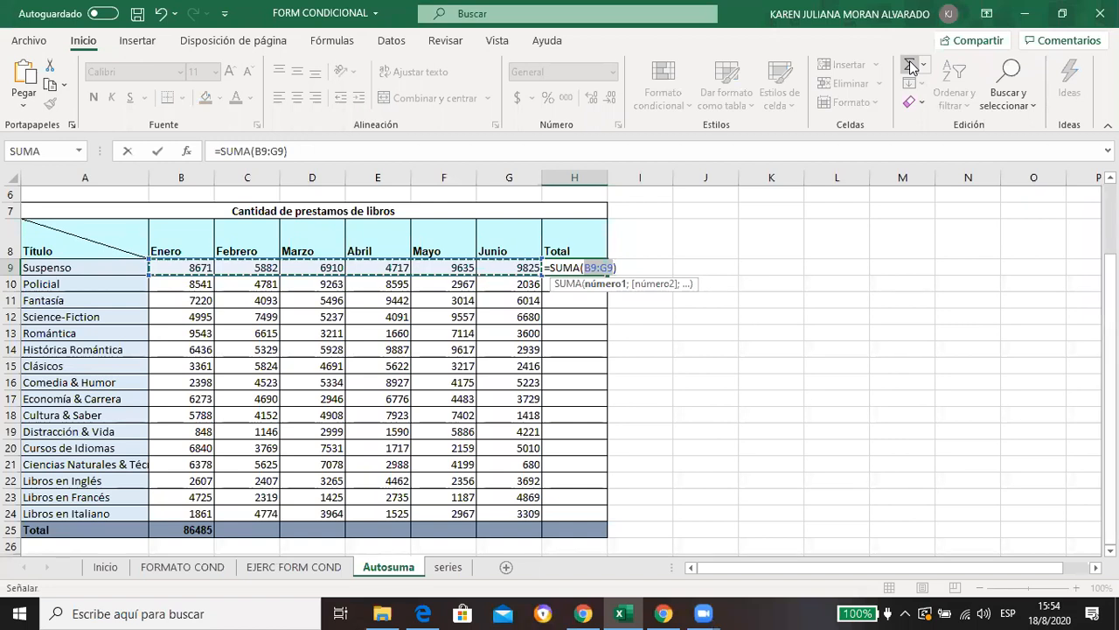
{"action": "key", "text": "Return"}
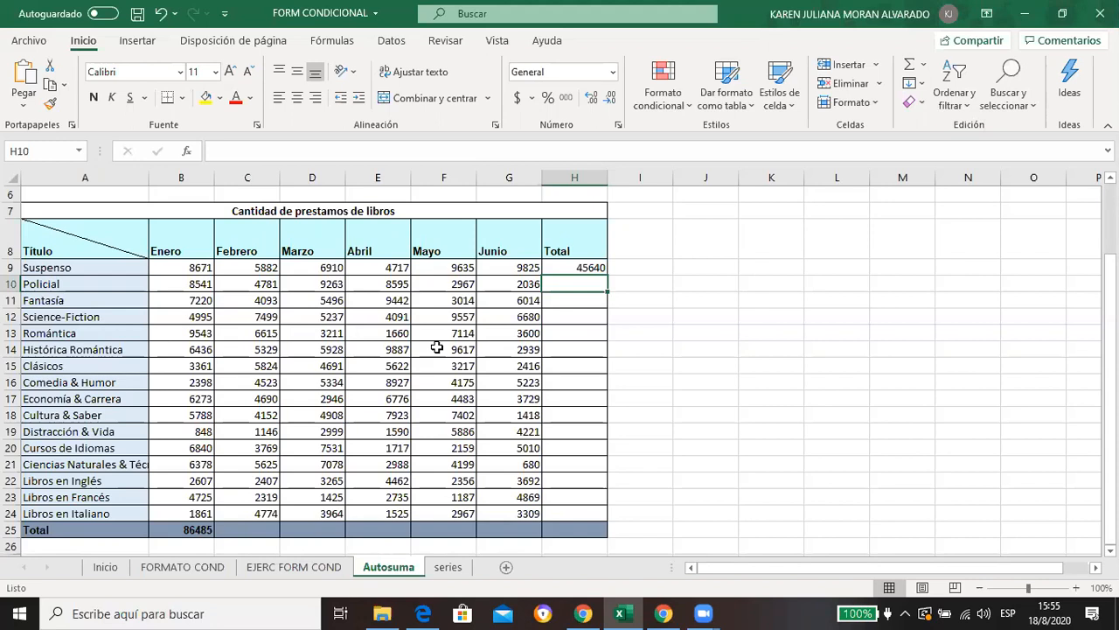
Step: Fill the Suspenso total formula down through H24 and the Enero total formula across row 25 through H25
{"action": "left_click", "coordinate": [582, 266]}
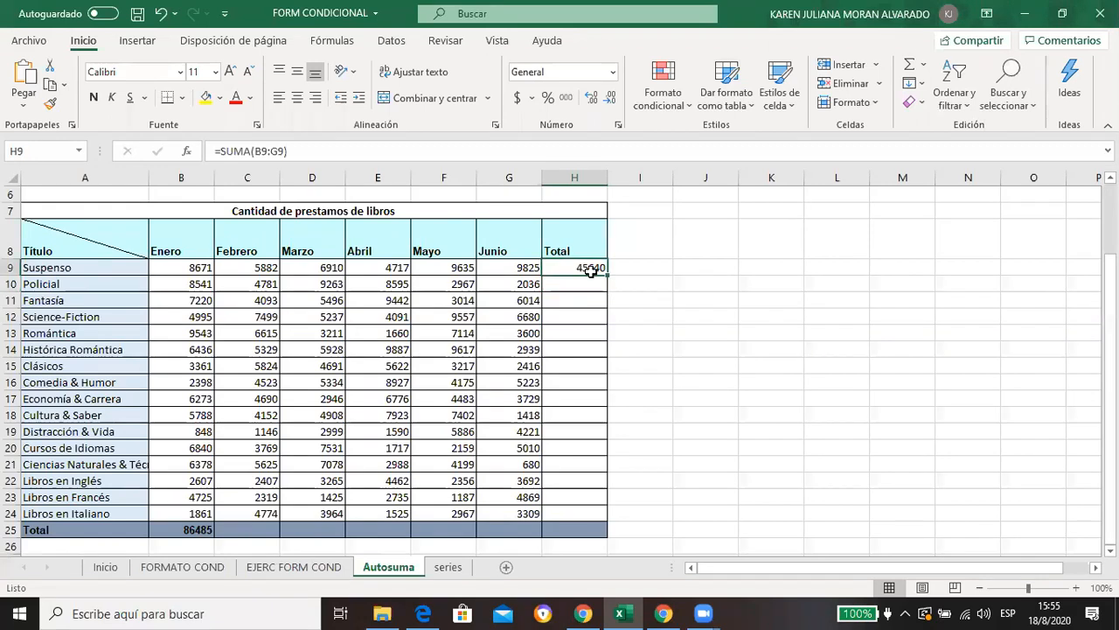
{"action": "left_click_drag", "start_coordinate": [607, 278], "coordinate": [587, 520]}
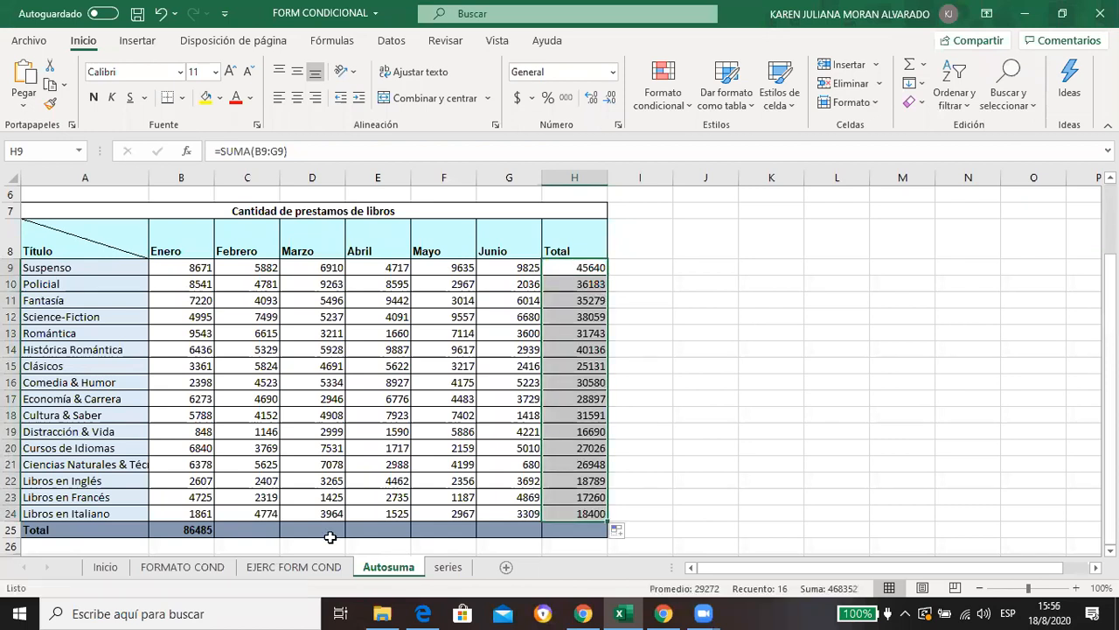
{"action": "left_click", "coordinate": [154, 531]}
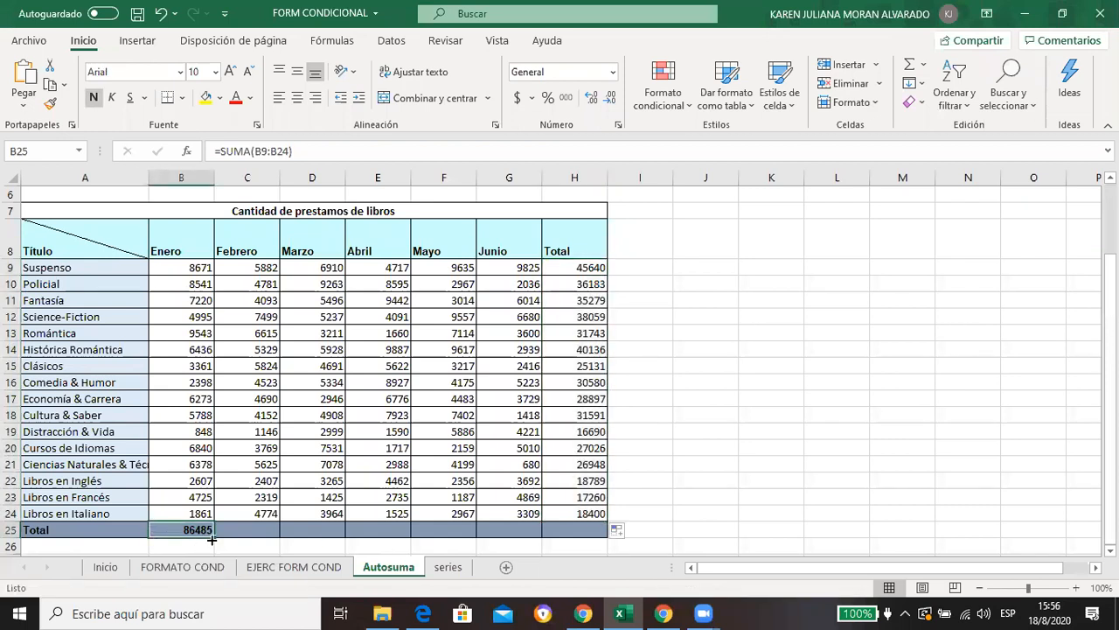
{"action": "left_click_drag", "start_coordinate": [214, 536], "coordinate": [589, 525]}
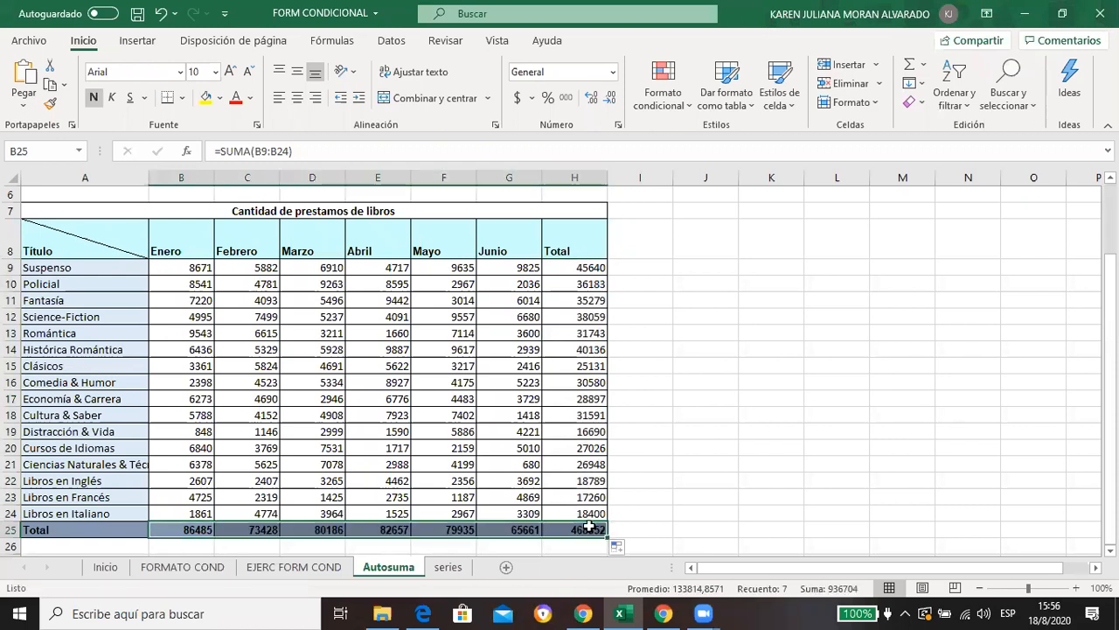
{"action": "left_click", "coordinate": [766, 344]}
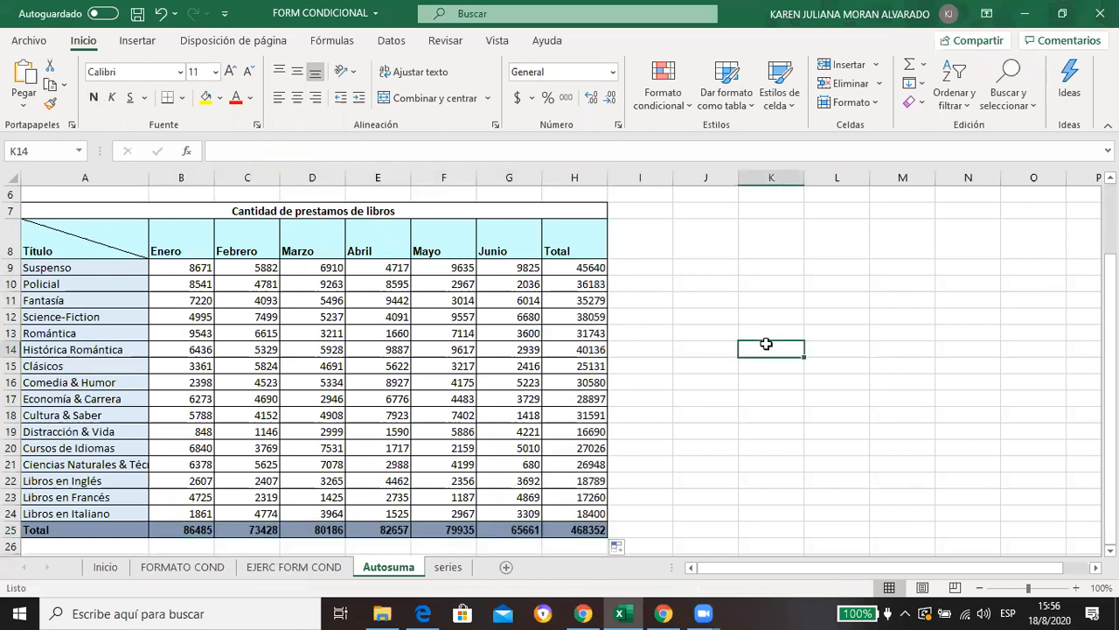
Step: Count the numeric cells of the Suspenso row in I9 with the Contar números function over B9:H9
{"action": "left_click", "coordinate": [643, 267]}
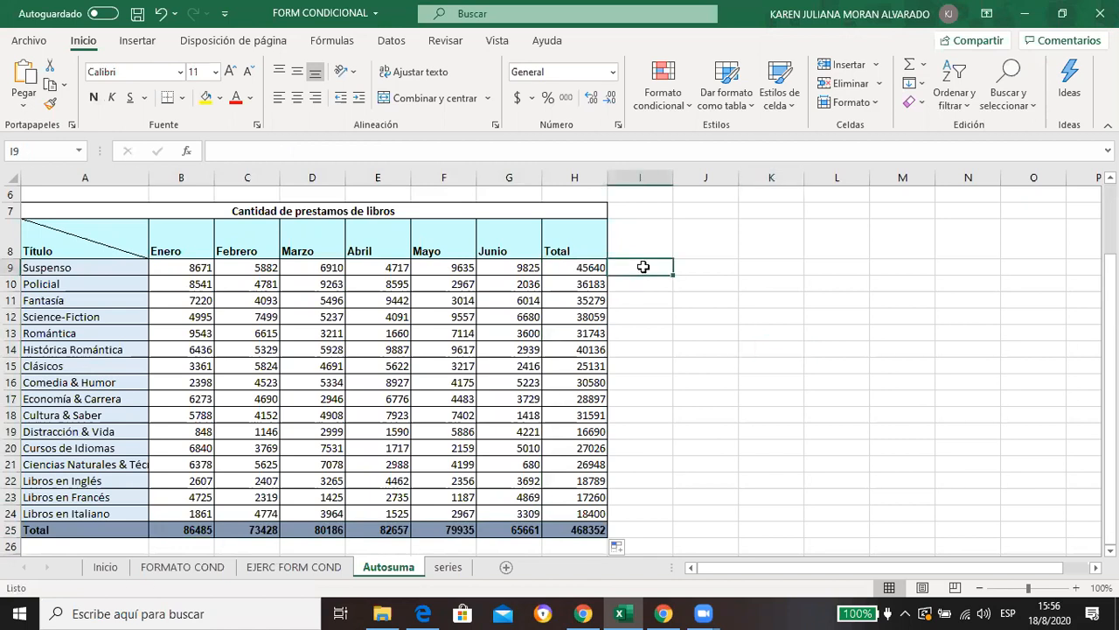
{"action": "left_click", "coordinate": [914, 66]}
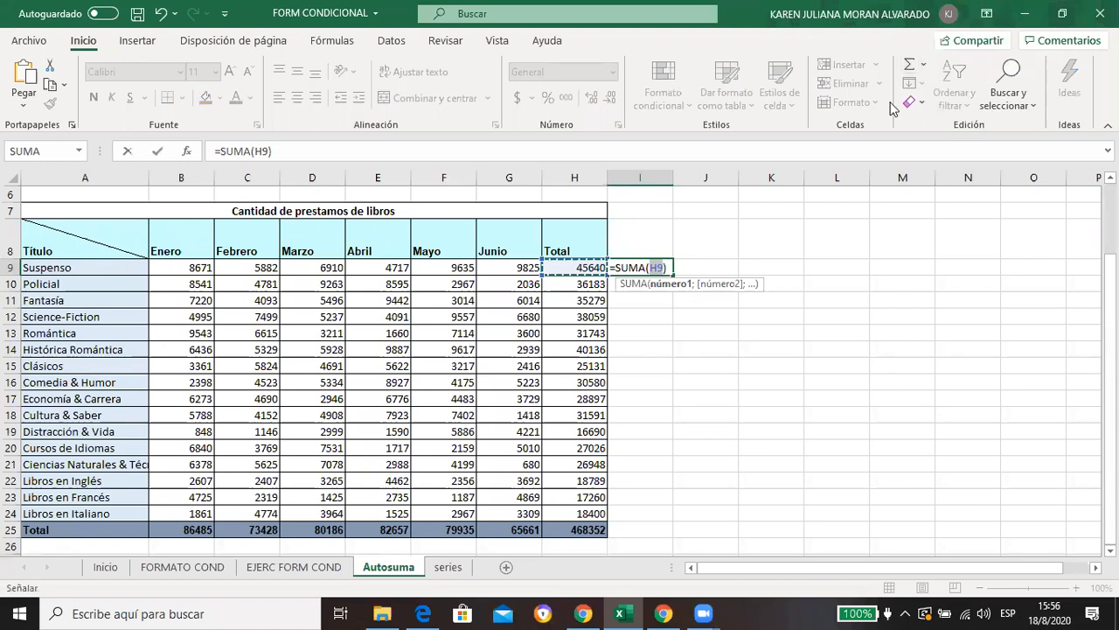
{"action": "key", "text": "Escape"}
{"action": "left_click", "coordinate": [923, 66]}
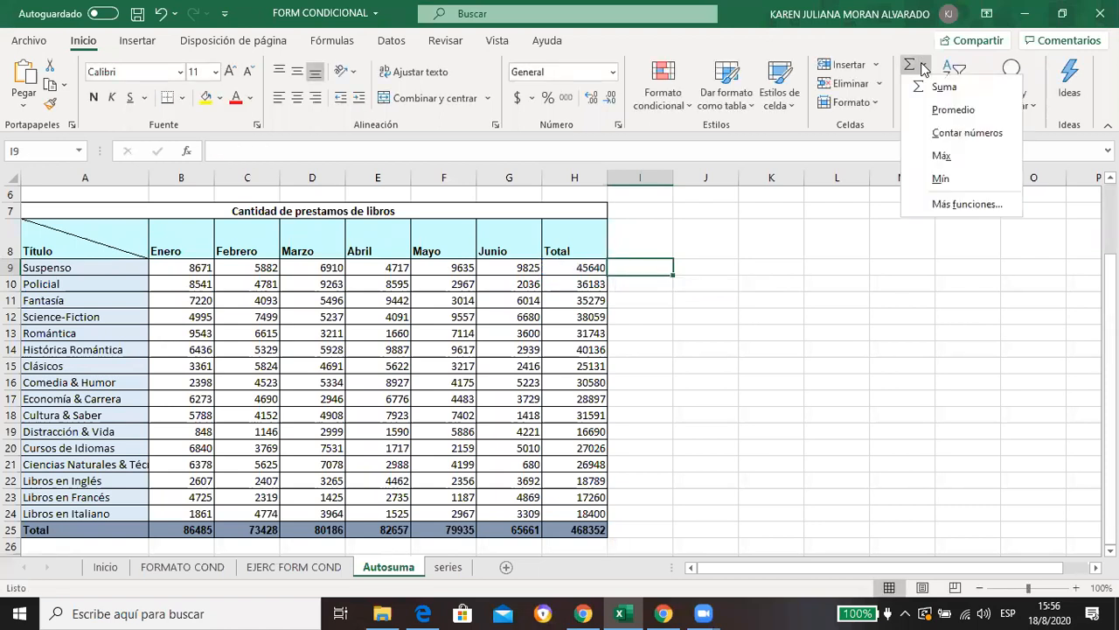
{"action": "left_click", "coordinate": [944, 136]}
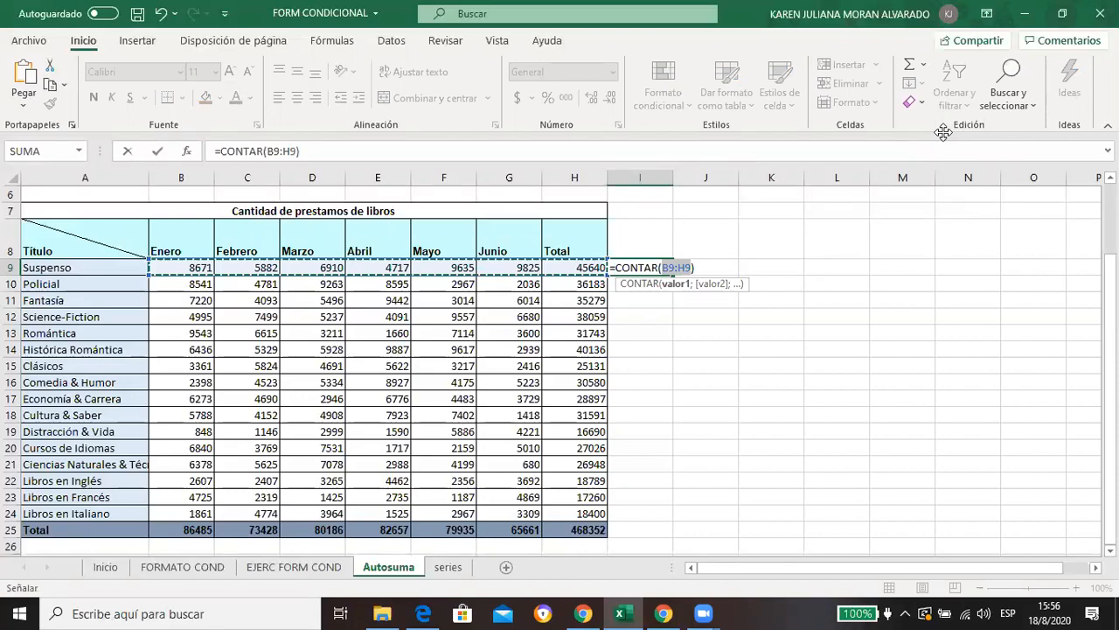
{"action": "key", "text": "Return"}
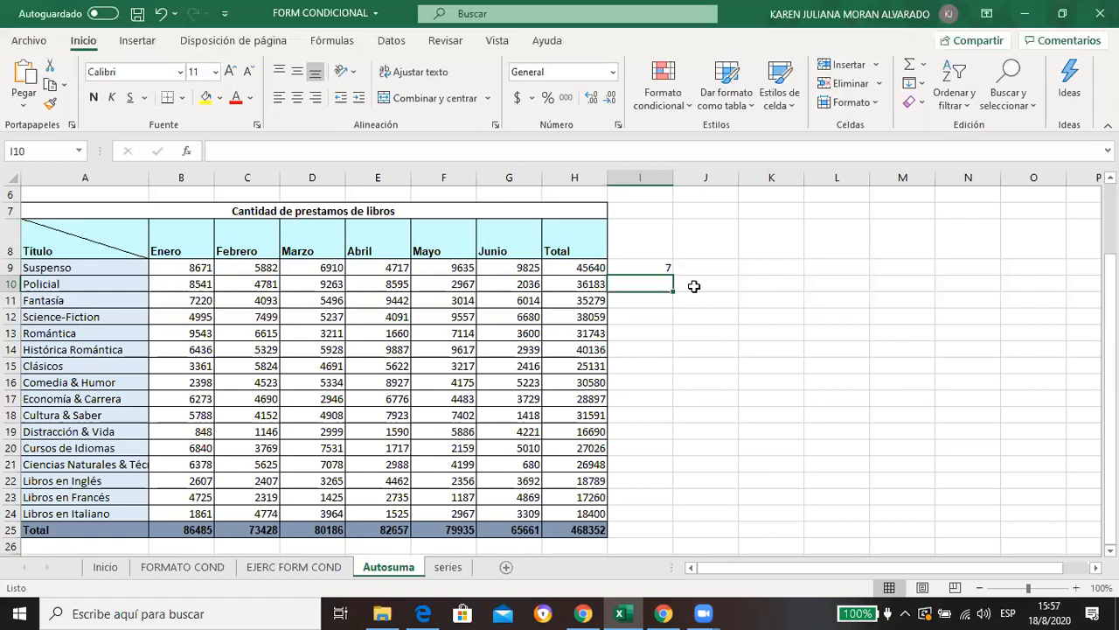
Step: On the series sheet, enter 1, 2 and 3 in A8:A10 under Secuencia Numerica
{"action": "left_click", "coordinate": [446, 568]}
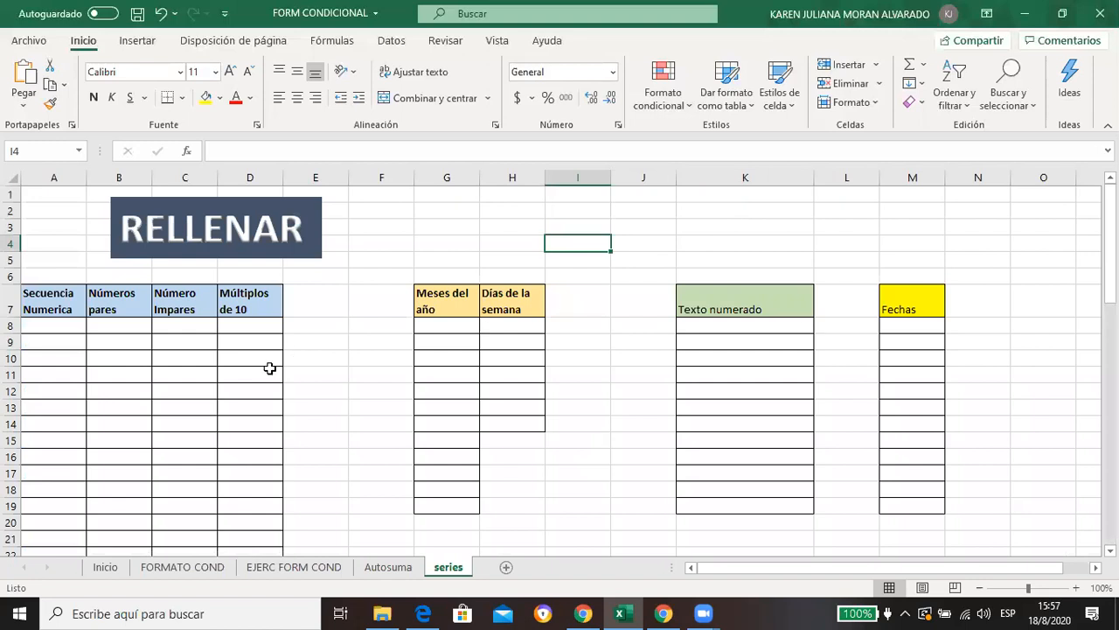
{"action": "left_click", "coordinate": [51, 249]}
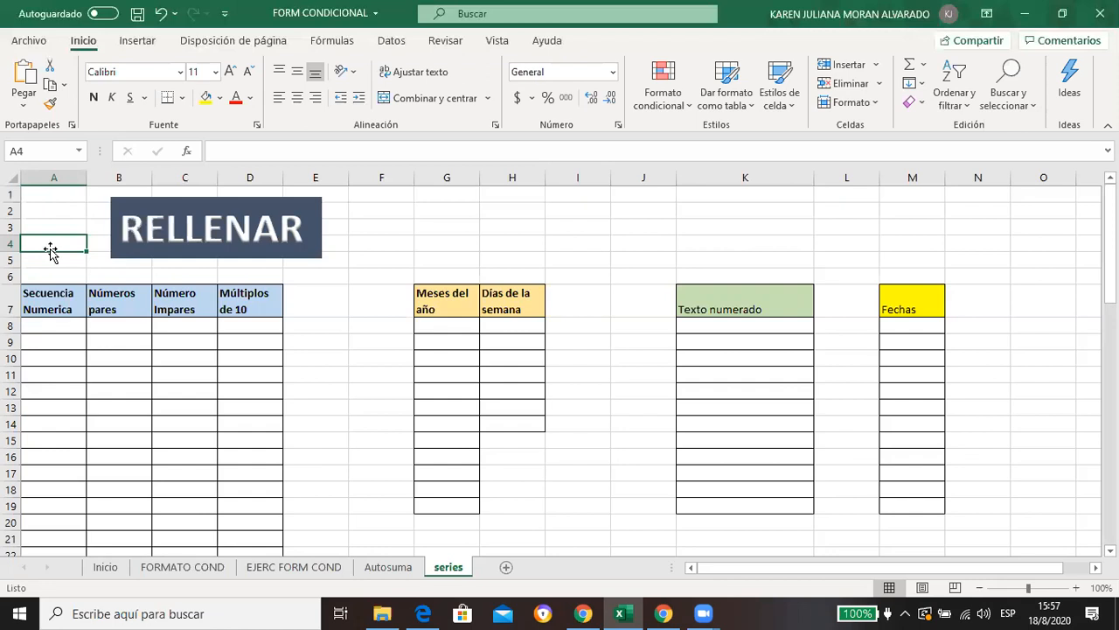
{"action": "left_click", "coordinate": [58, 323]}
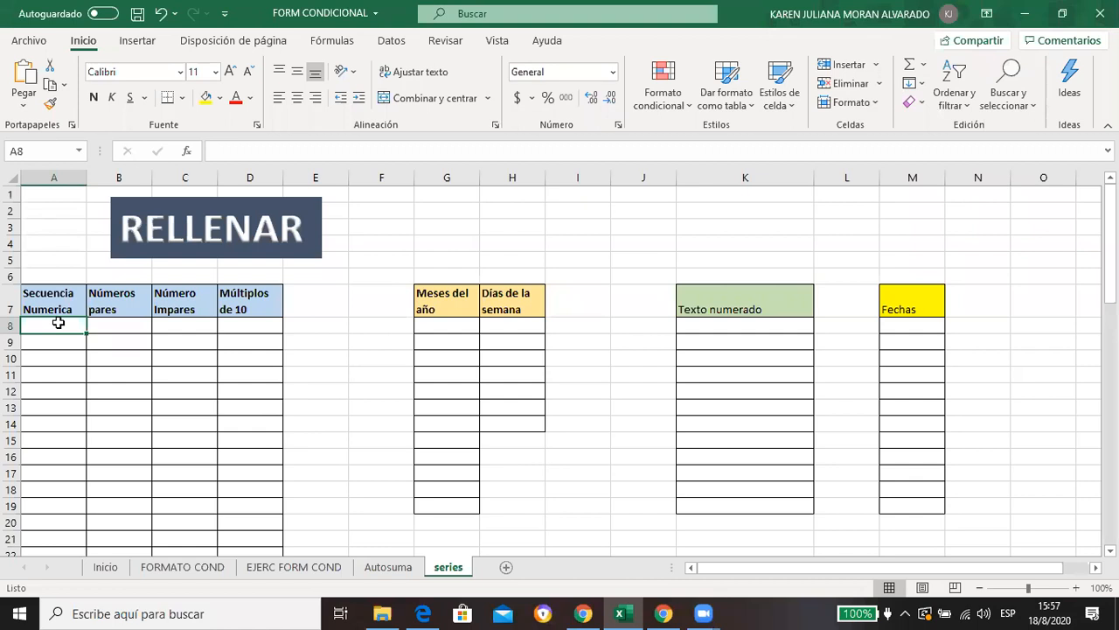
{"action": "type", "text": "1"}
{"action": "key", "text": "Return"}
{"action": "type", "text": "2"}
{"action": "key", "text": "Return"}
{"action": "type", "text": "3"}
{"action": "key", "text": "Return"}
{"action": "key", "text": "Up"}
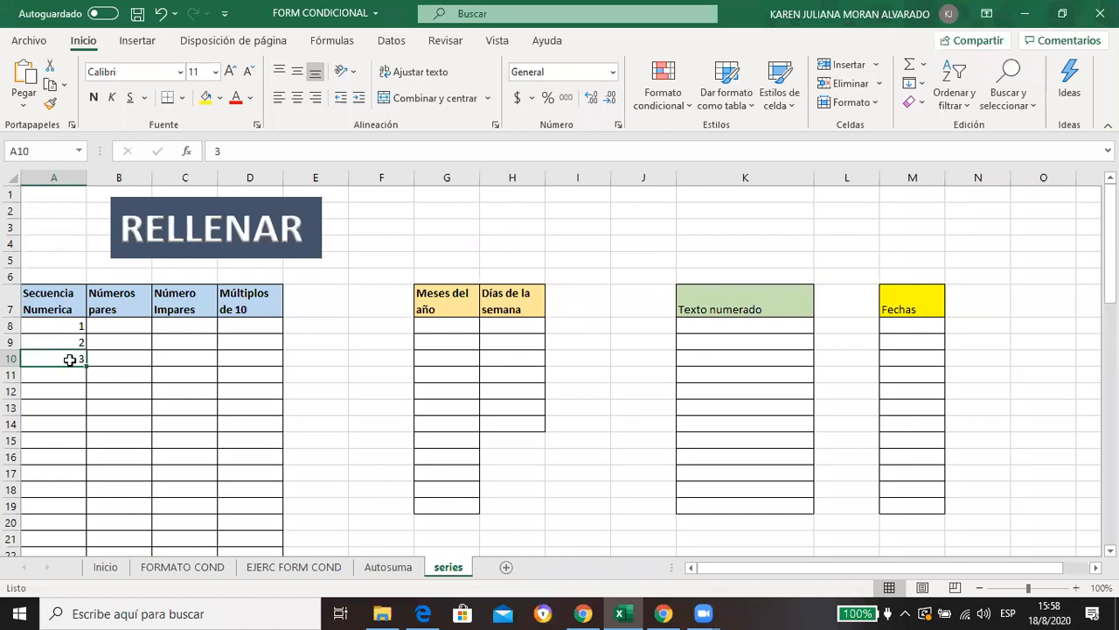
Step: Clear A10 and extend the 1, 2 sequence from A8:A9 down through A31 with the fill handle
{"action": "key", "text": "Delete"}
{"action": "left_click", "coordinate": [57, 324]}
{"action": "left_click", "coordinate": [56, 343]}
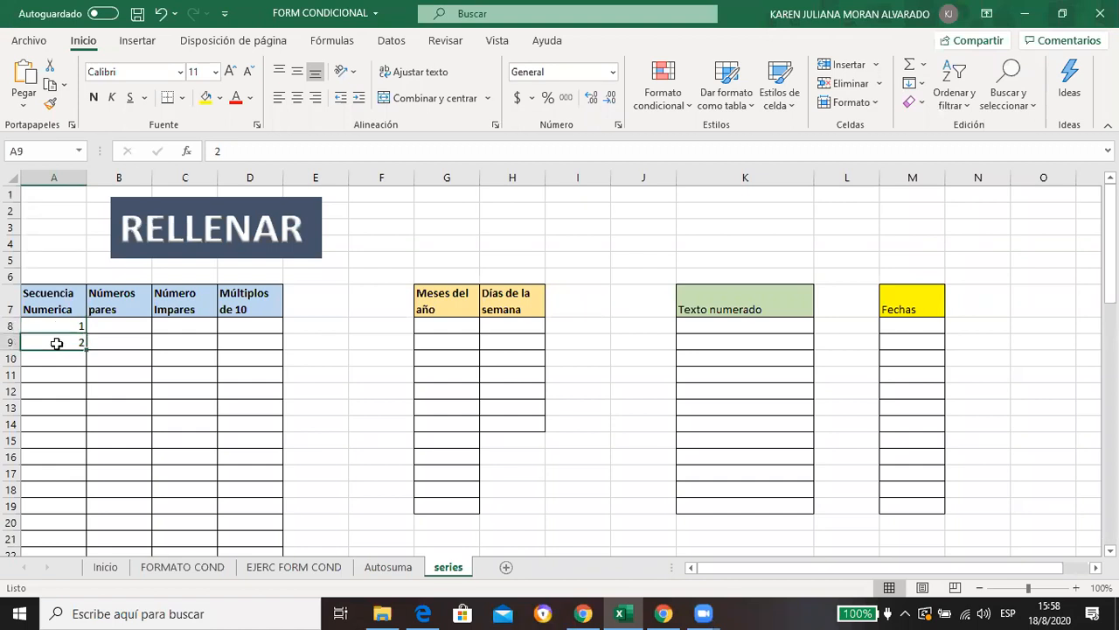
{"action": "left_click_drag", "start_coordinate": [61, 322], "coordinate": [60, 349]}
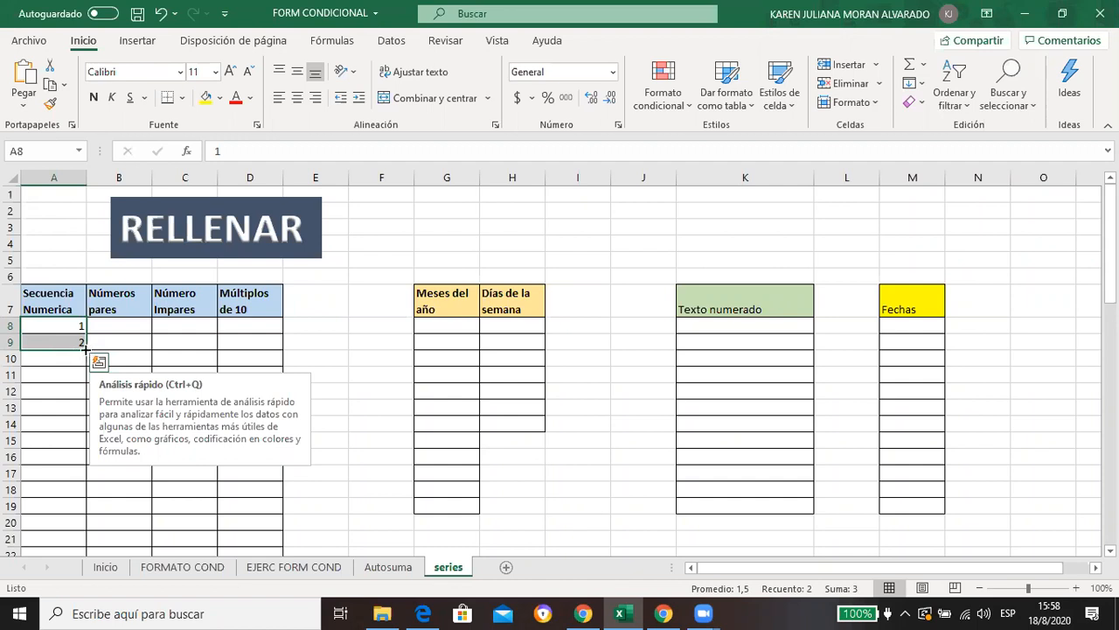
{"action": "left_click_drag", "start_coordinate": [86, 350], "coordinate": [64, 510]}
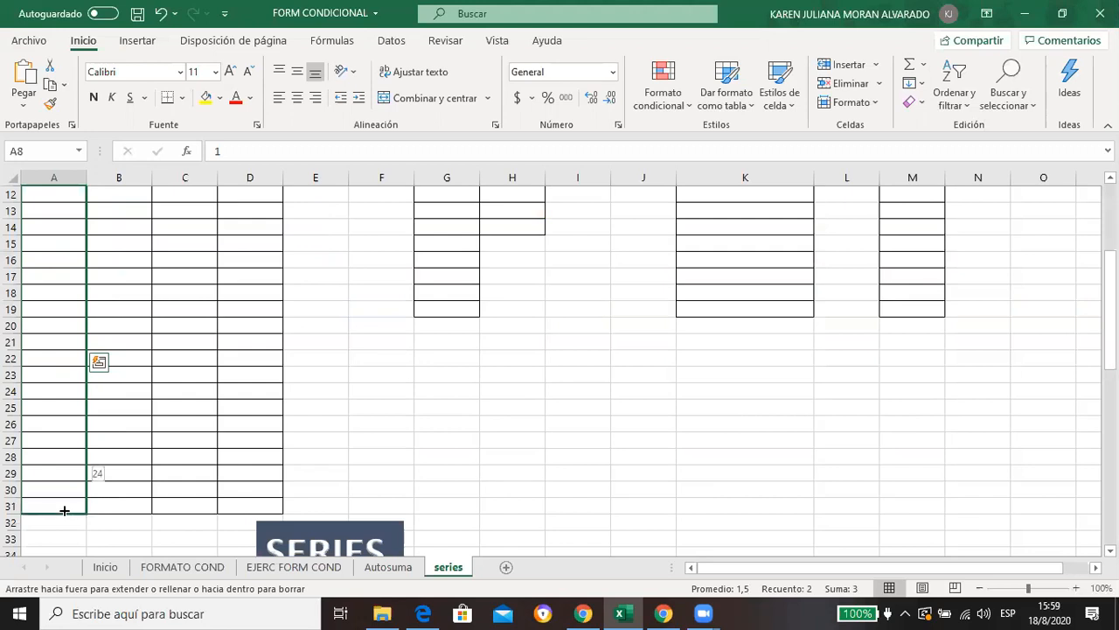
{"action": "left_click_drag", "start_coordinate": [64, 509], "coordinate": [62, 513]}
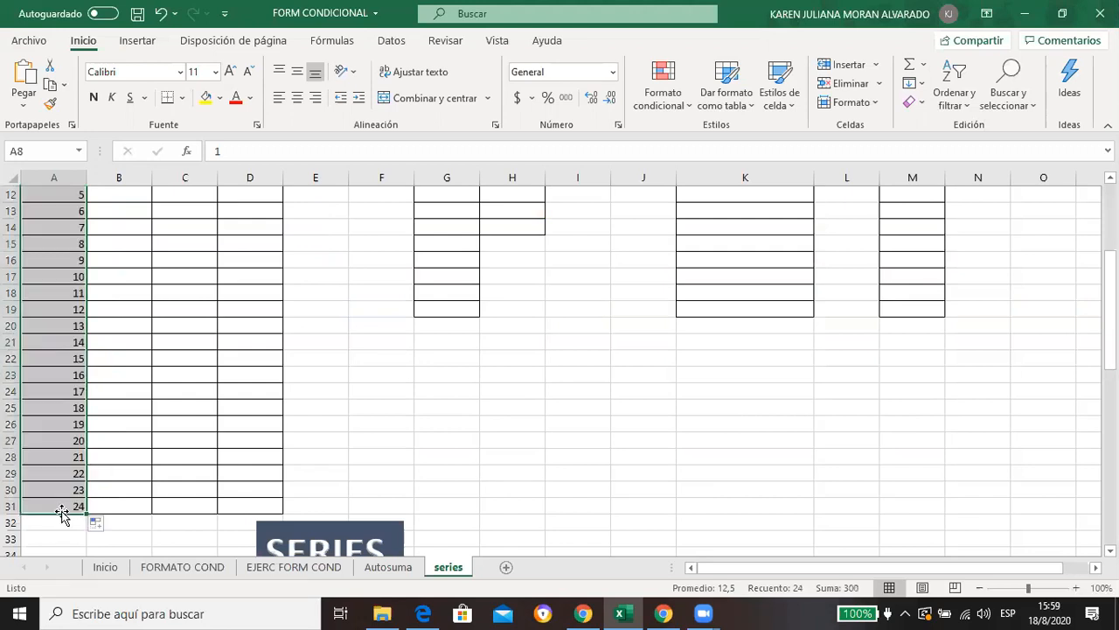
{"action": "left_click", "coordinate": [438, 441]}
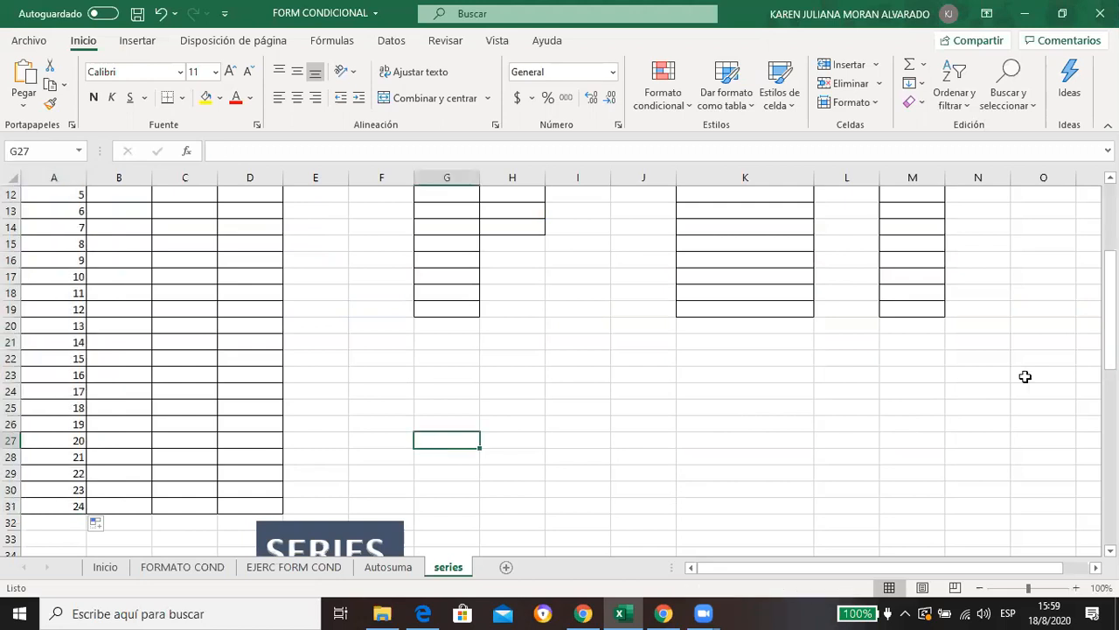
Step: Enter 2 and 4 in B8:B9 under Números pares and fill the even-number series down through B31
{"action": "scroll", "coordinate": [166, 245], "scroll_direction": "up", "scroll_amount": 2}
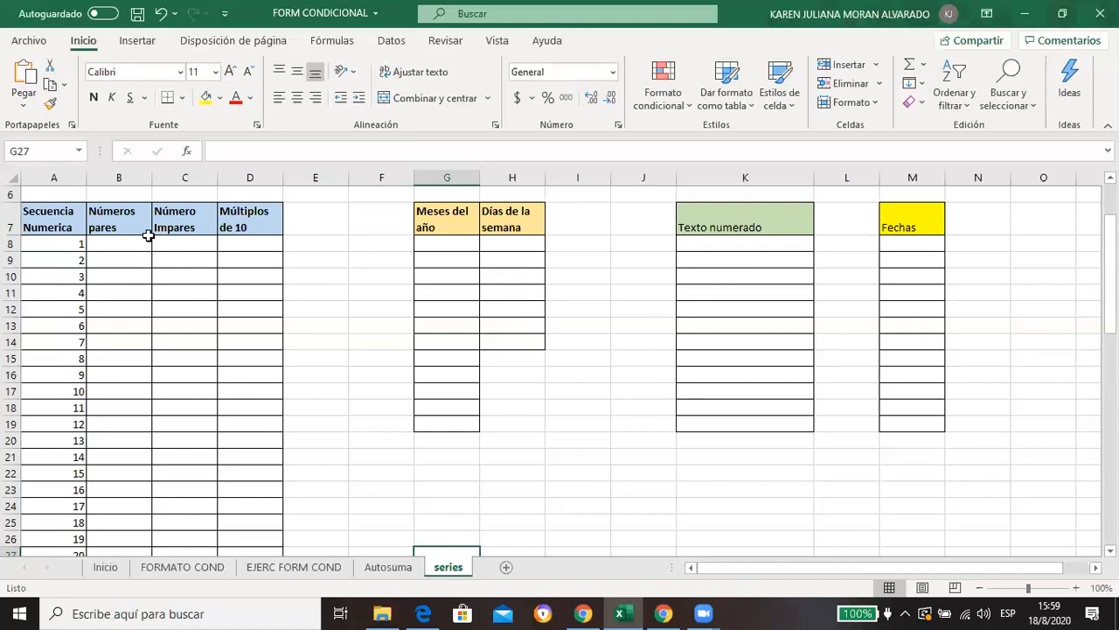
{"action": "left_click", "coordinate": [111, 244]}
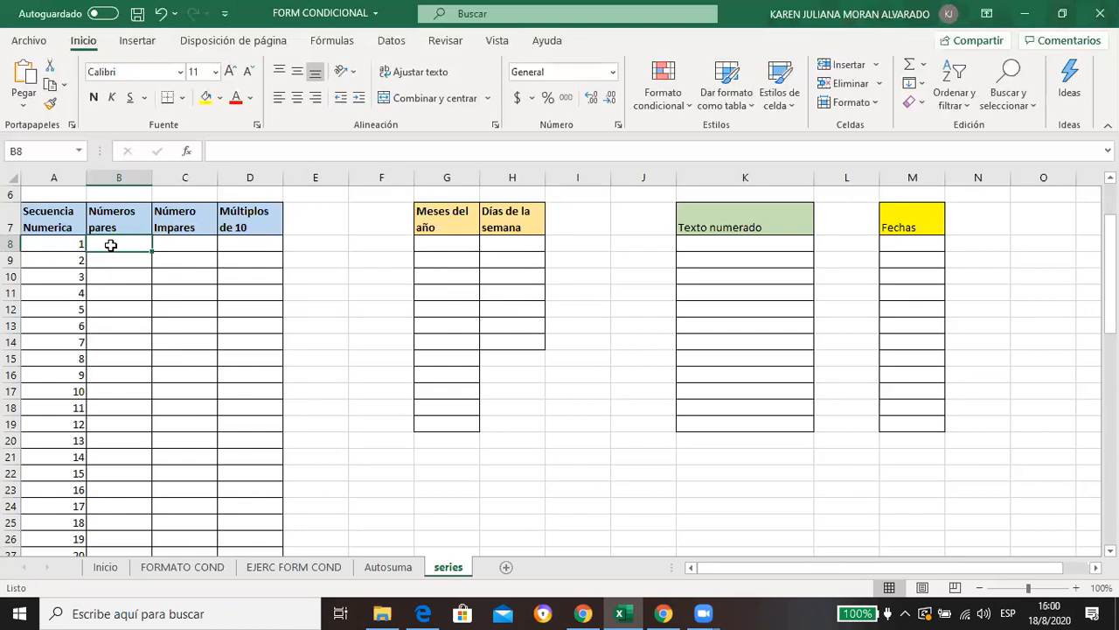
{"action": "type", "text": "2"}
{"action": "left_click", "coordinate": [115, 262]}
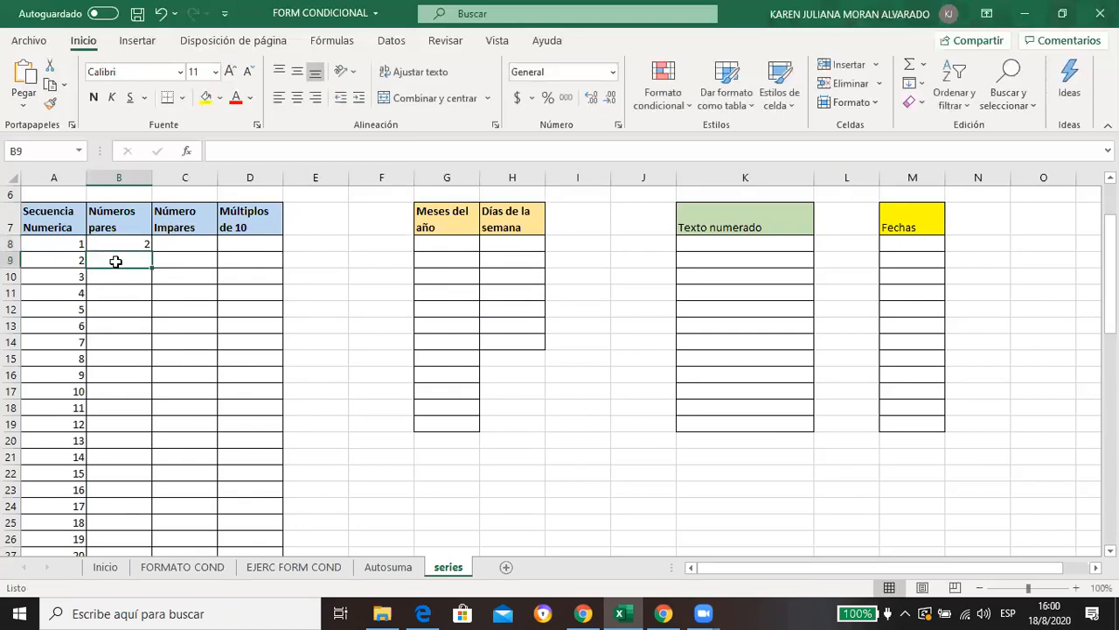
{"action": "type", "text": "4"}
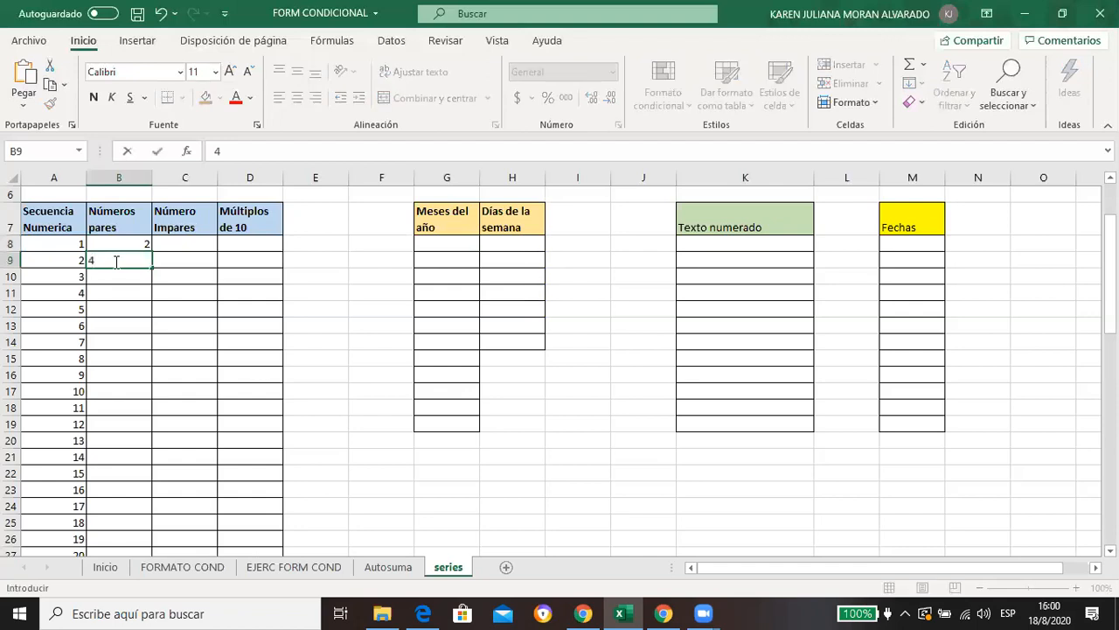
{"action": "key", "text": "Return"}
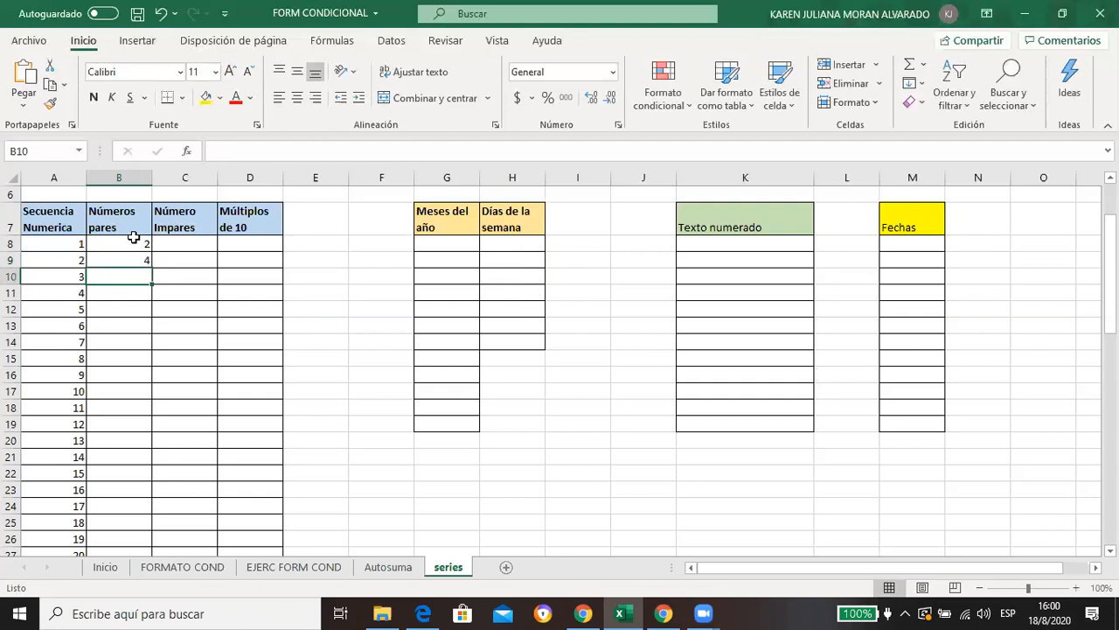
{"action": "left_click_drag", "start_coordinate": [132, 244], "coordinate": [135, 532]}
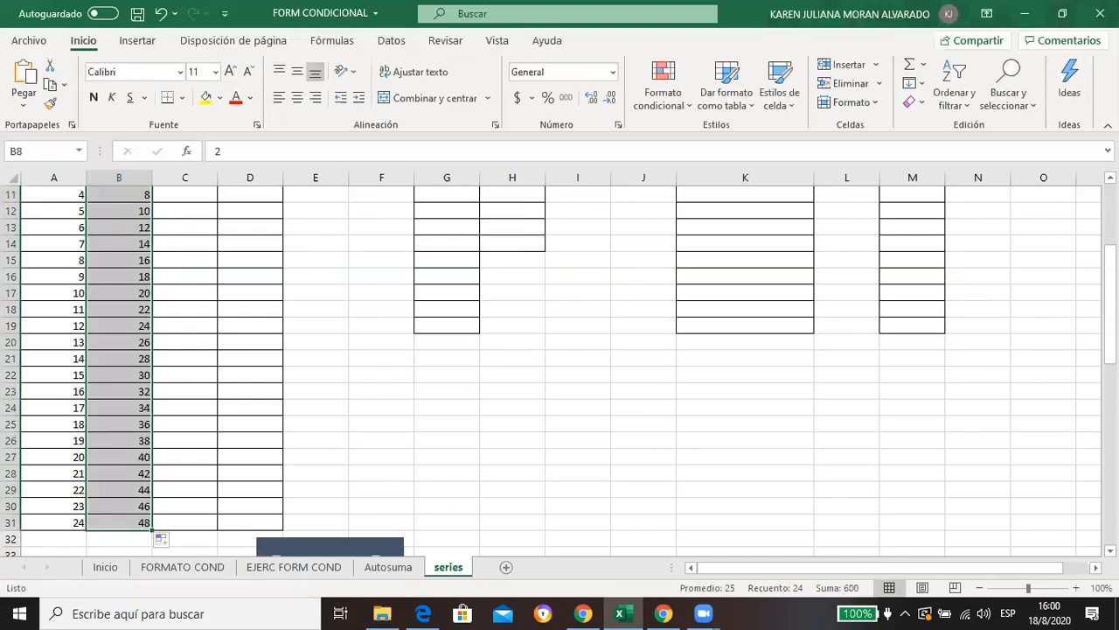
Step: Enter 1 and 3 in C8:C9 under Número Impares and fill the odd-number series down through C31
{"action": "scroll", "coordinate": [560, 368], "scroll_direction": "up", "scroll_amount": 1}
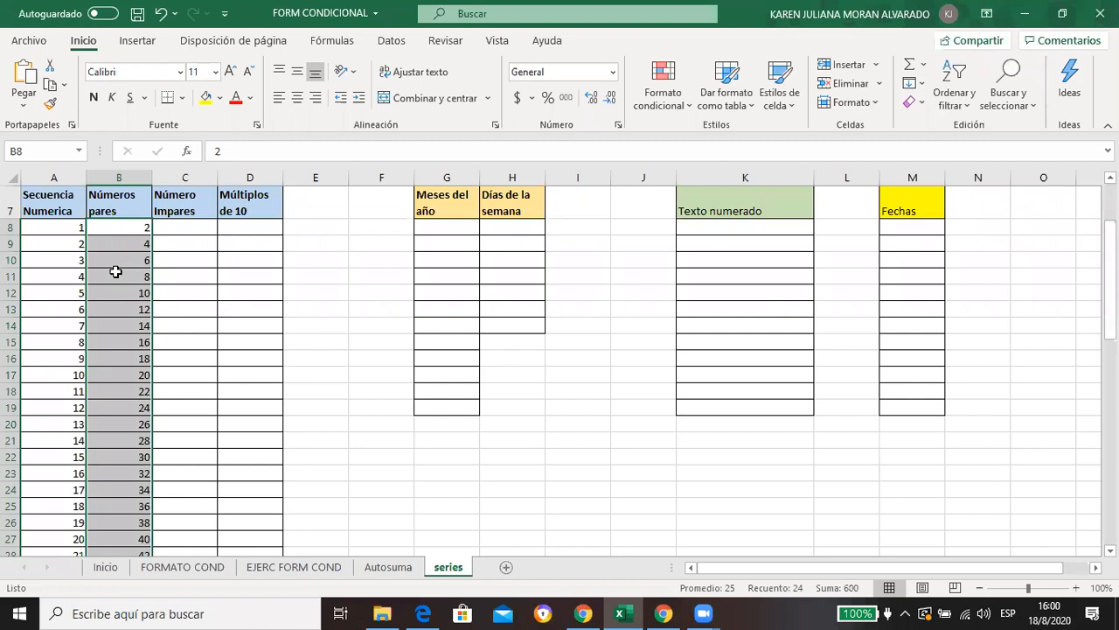
{"action": "left_click", "coordinate": [191, 227]}
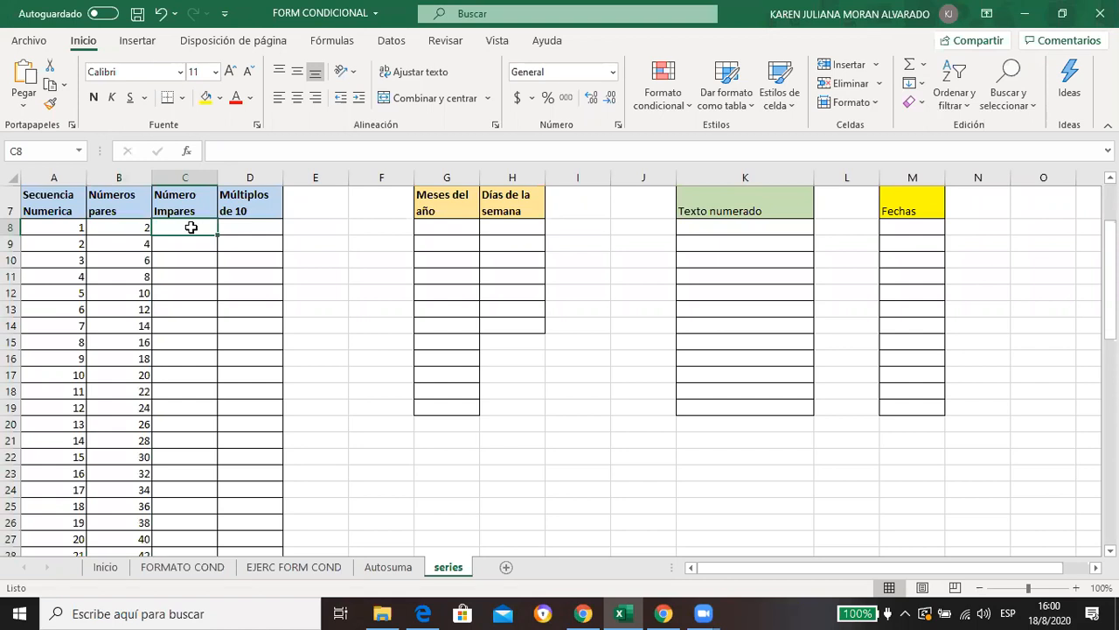
{"action": "type", "text": "1"}
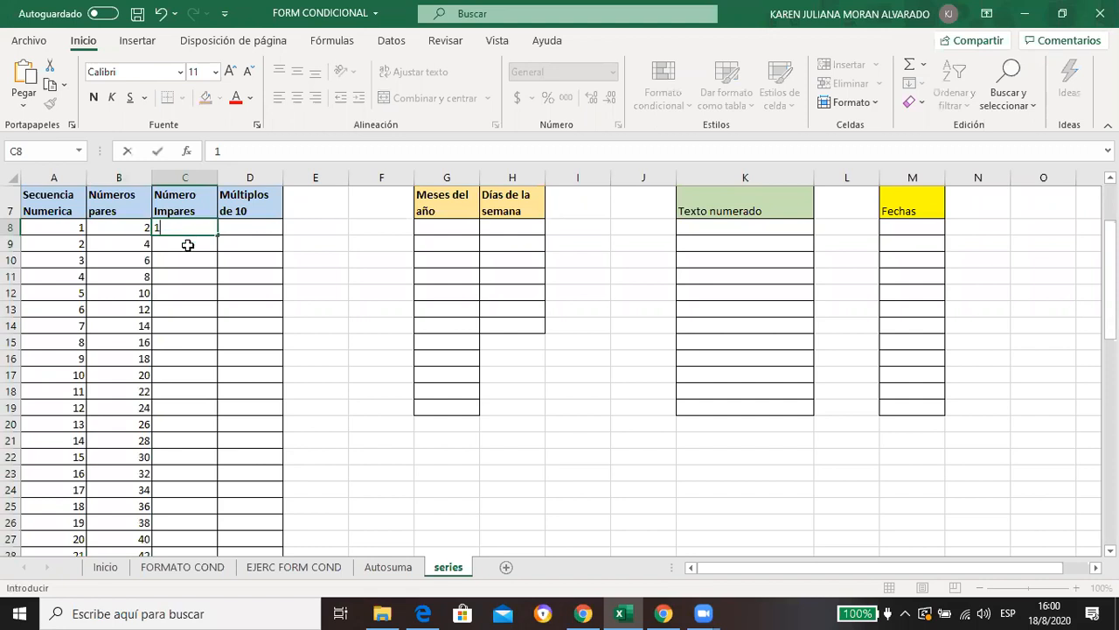
{"action": "left_click", "coordinate": [187, 246]}
{"action": "type", "text": "3"}
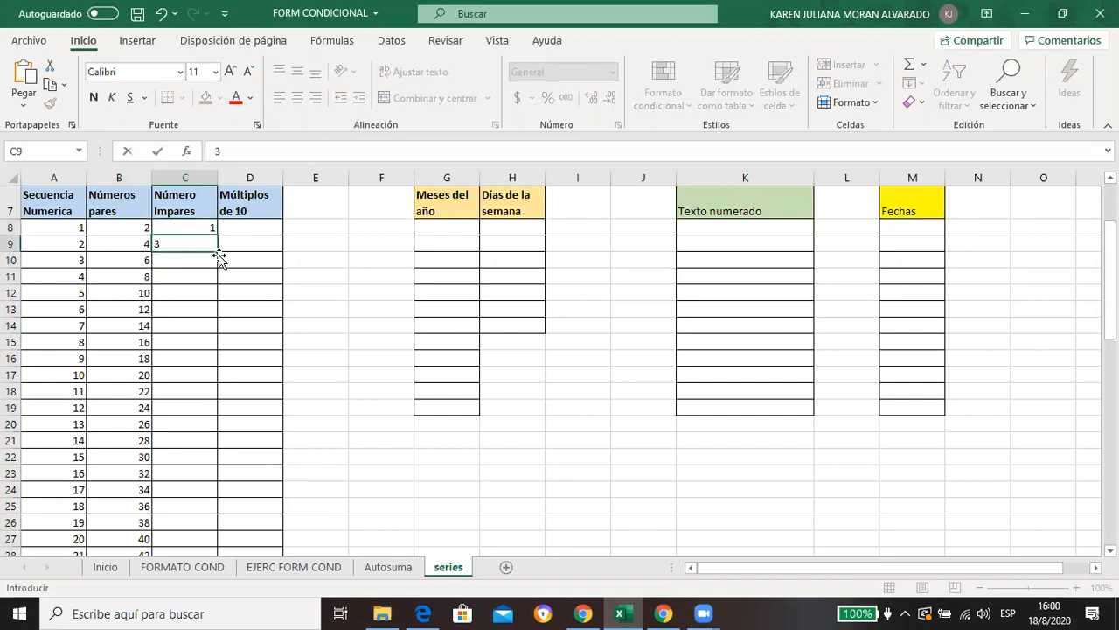
{"action": "left_click", "coordinate": [220, 260]}
{"action": "left_click_drag", "start_coordinate": [193, 228], "coordinate": [396, 452]}
{"action": "left_click", "coordinate": [396, 452]}
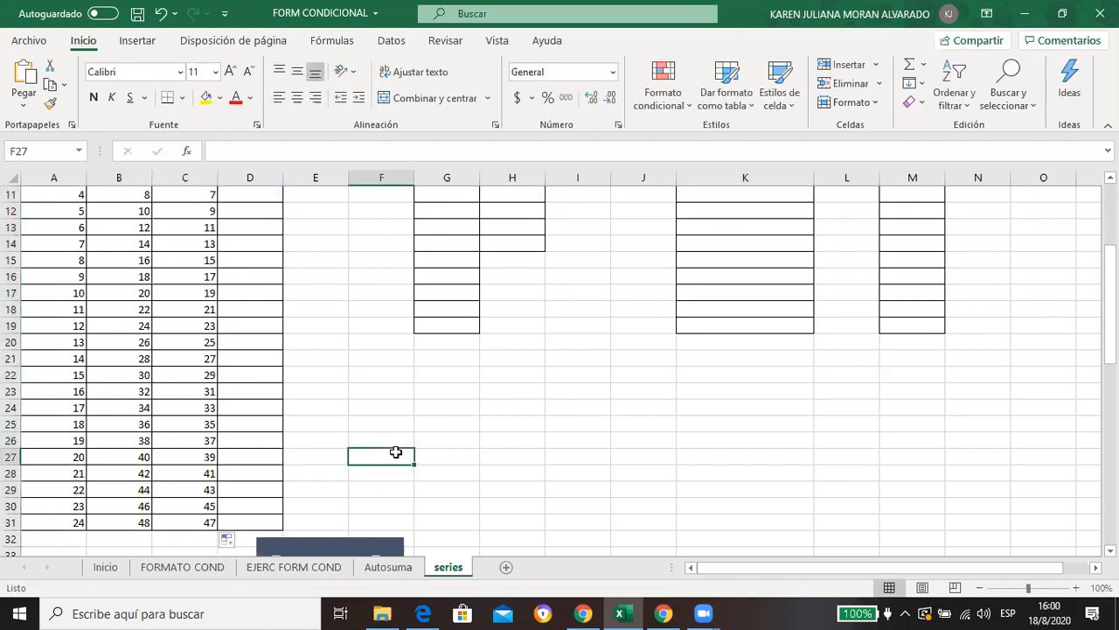
Step: Review the Secuencia Numerica, Números pares and Número Impares columns from their headers, selecting columns A, B and C in turn
{"action": "key", "text": "Up"}
{"action": "key", "text": "Up"}
{"action": "key", "text": "Up"}
{"action": "key", "text": "Up"}
{"action": "key", "text": "Up"}
{"action": "key", "text": "Up"}
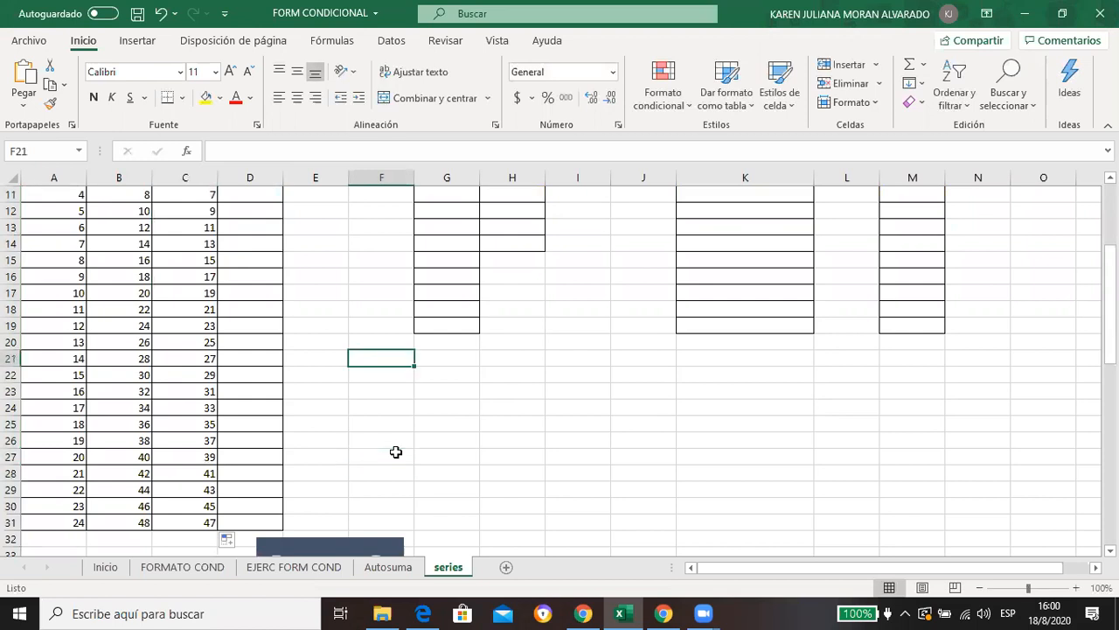
{"action": "key", "text": "Up"}
{"action": "key", "text": "Up"}
{"action": "key", "text": "Up"}
{"action": "key", "text": "Up"}
{"action": "key", "text": "Up"}
{"action": "key", "text": "Up"}
{"action": "key", "text": "Up"}
{"action": "key", "text": "Up"}
{"action": "key", "text": "Up"}
{"action": "key", "text": "Up"}
{"action": "key", "text": "Up"}
{"action": "key", "text": "Up"}
{"action": "key", "text": "Up"}
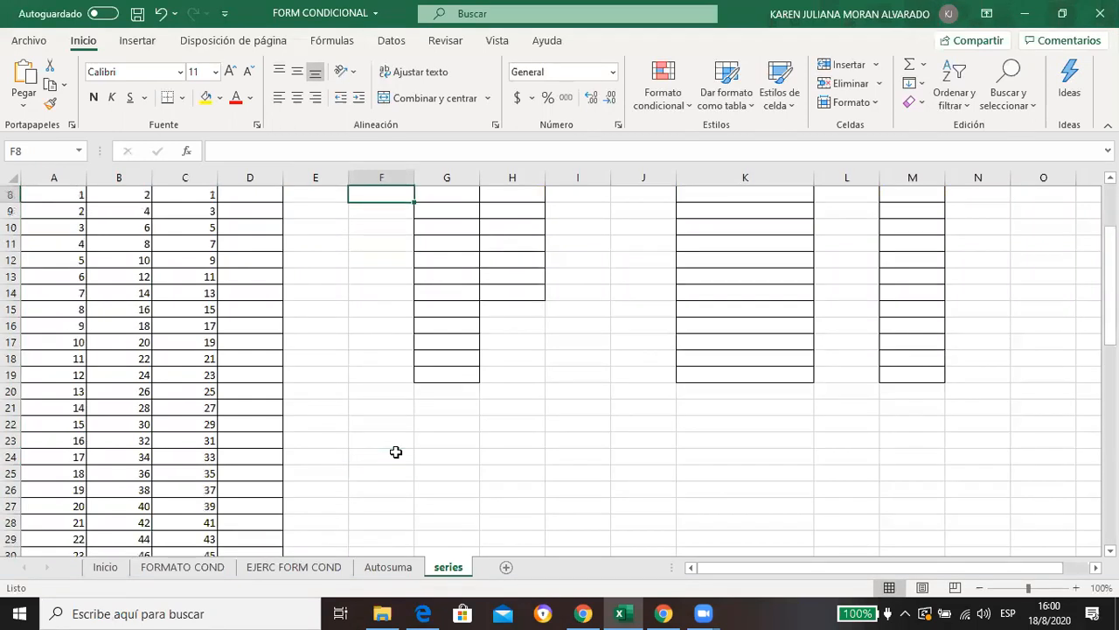
{"action": "key", "text": "Up"}
{"action": "key", "text": "Up"}
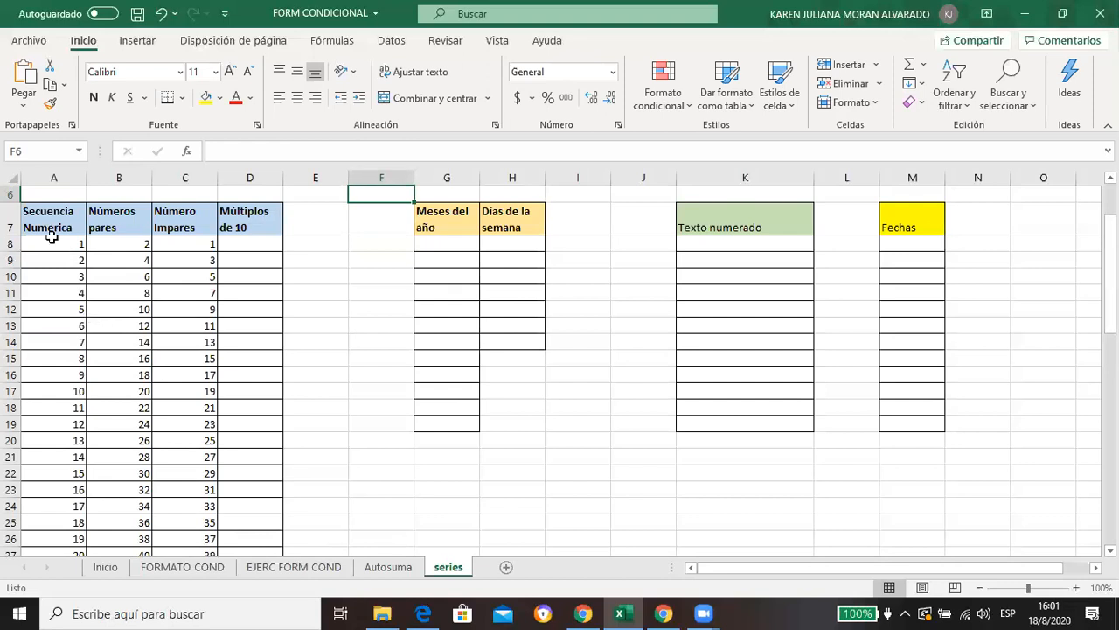
{"action": "left_click", "coordinate": [53, 176]}
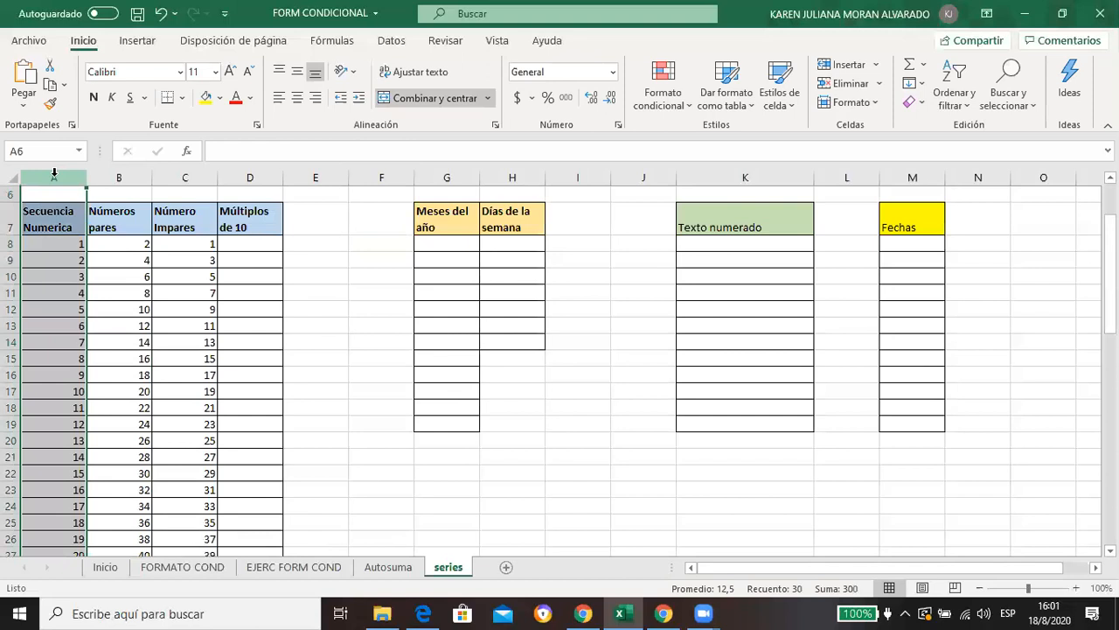
{"action": "left_click", "coordinate": [120, 177]}
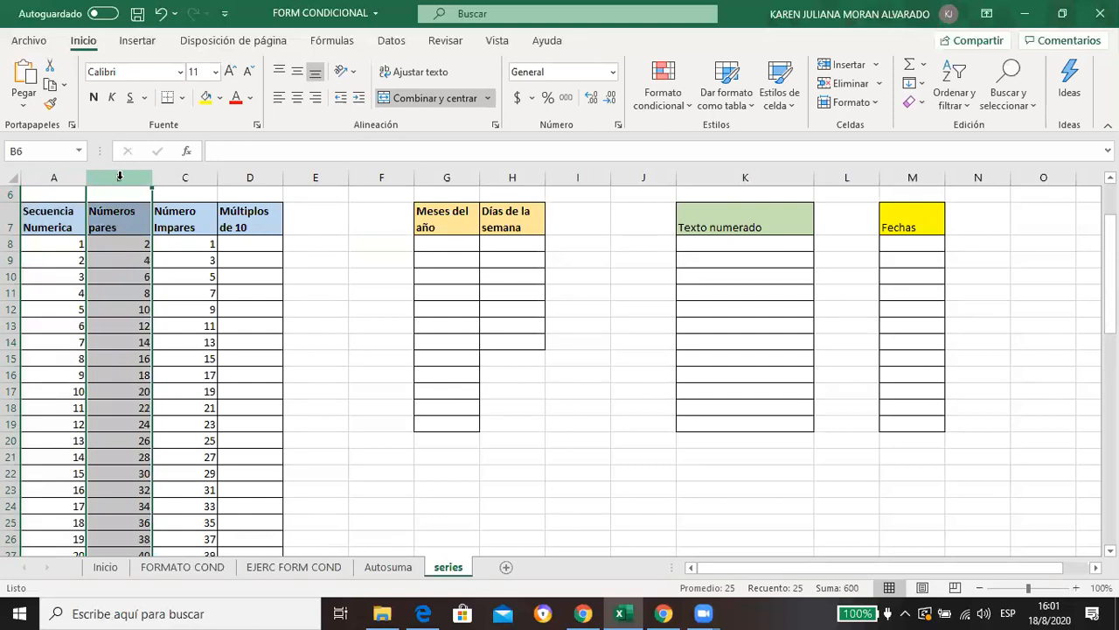
{"action": "left_click", "coordinate": [186, 177]}
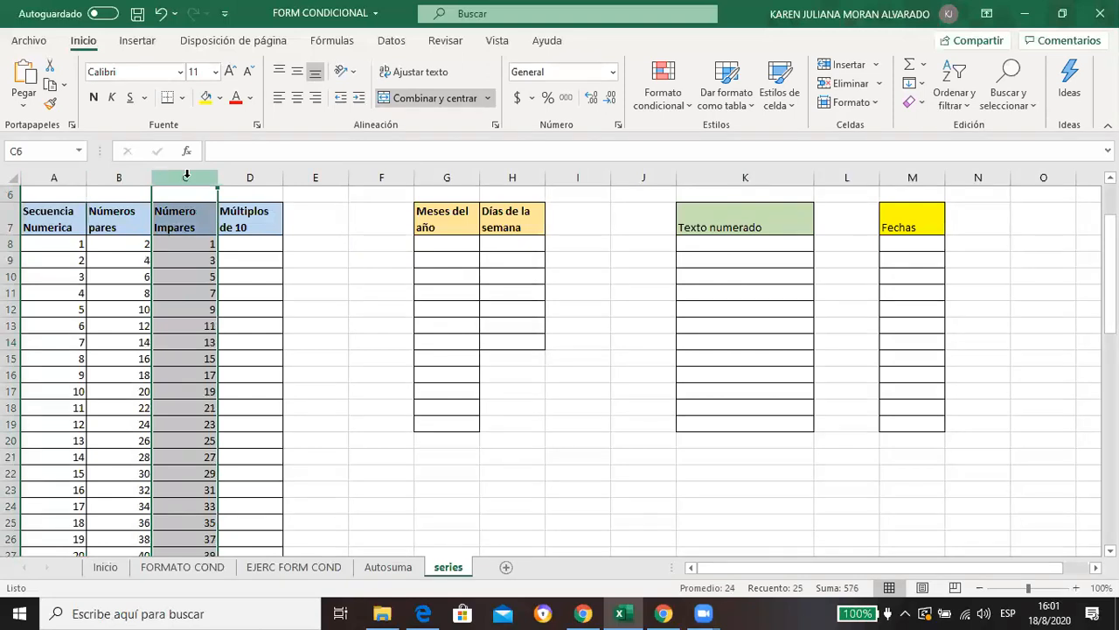
Step: Enter 10 and 20 in D8:D9 under Múltiplos de 10 and fill the series down through D31
{"action": "left_click", "coordinate": [240, 241]}
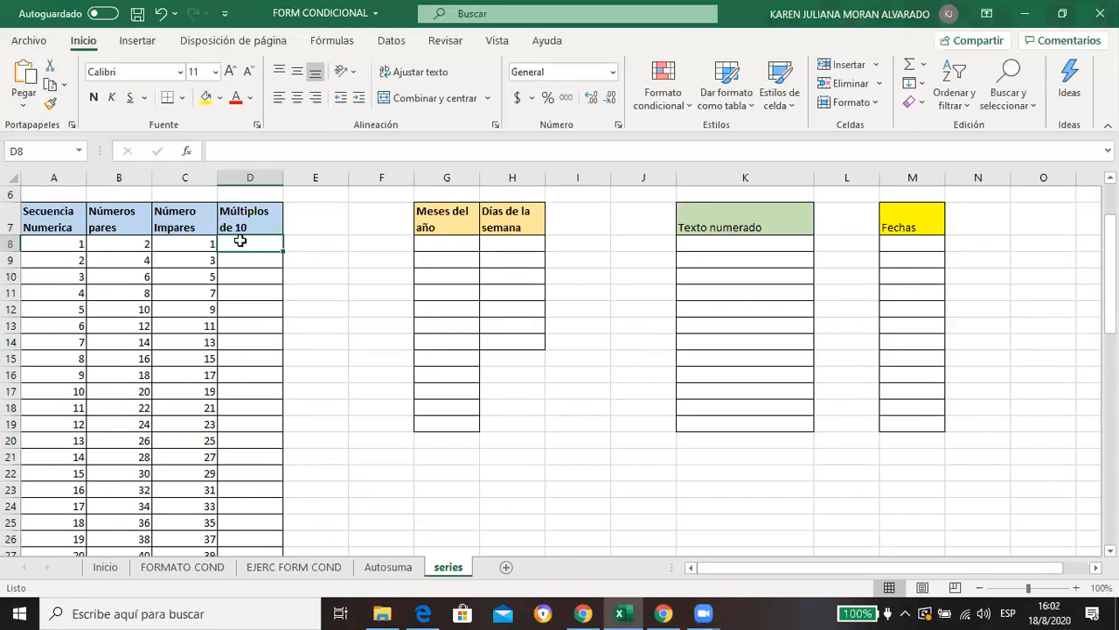
{"action": "type", "text": "10"}
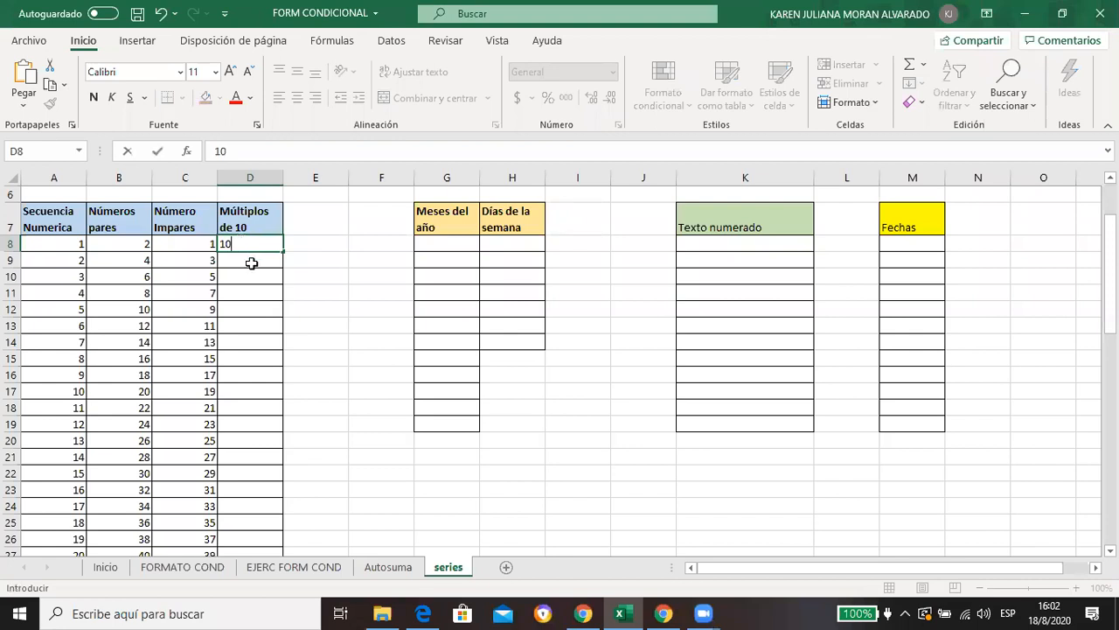
{"action": "left_click", "coordinate": [251, 263]}
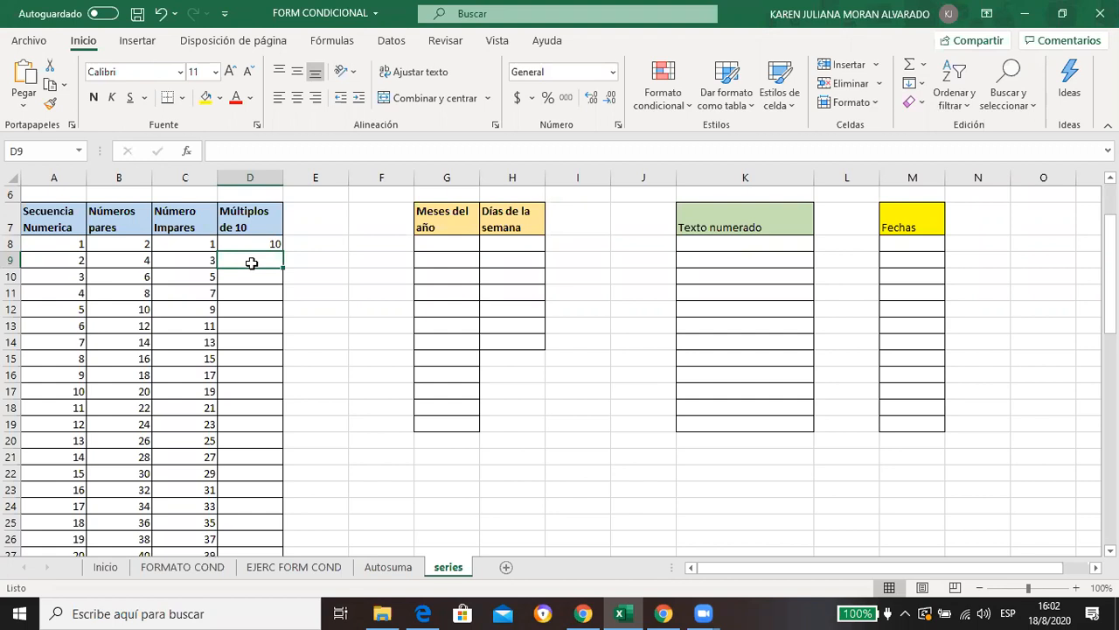
{"action": "type", "text": "20"}
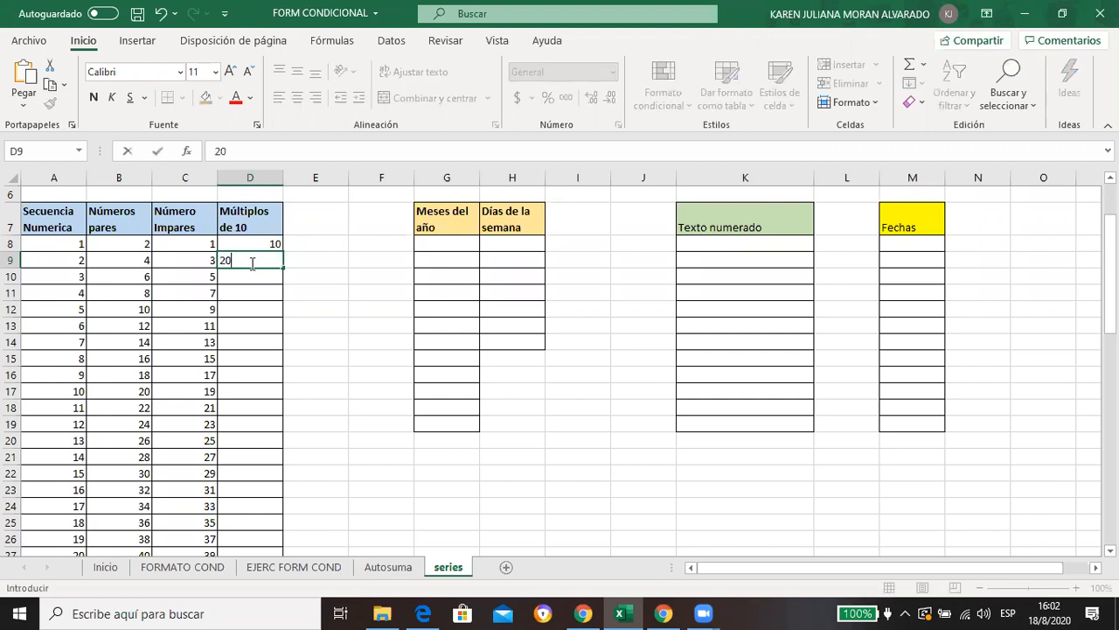
{"action": "left_click", "coordinate": [305, 299]}
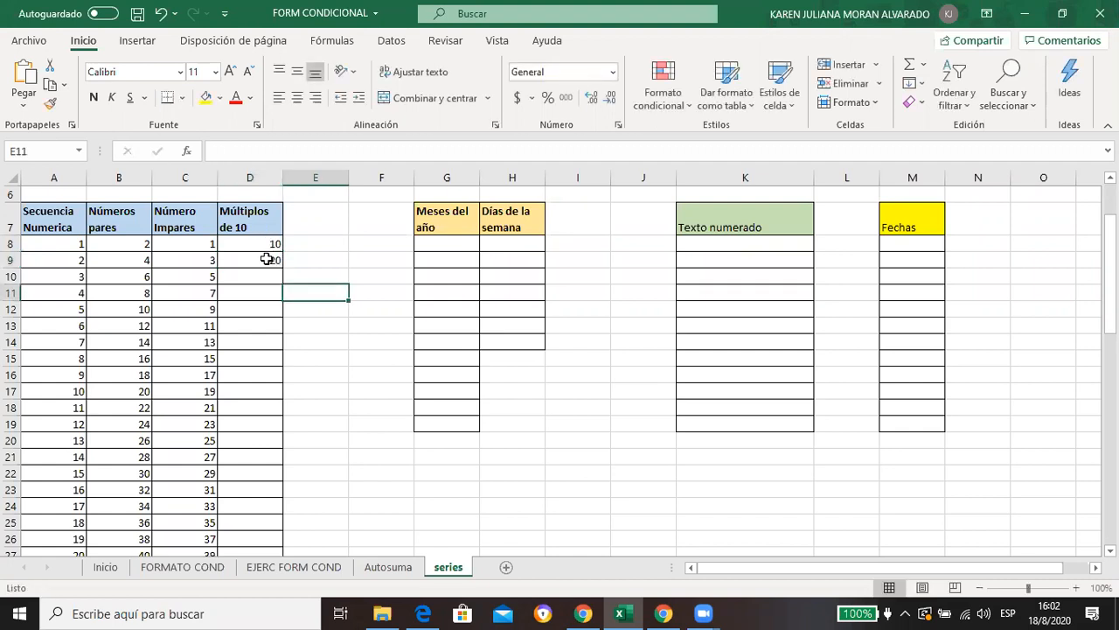
{"action": "left_click_drag", "start_coordinate": [267, 245], "coordinate": [415, 444]}
{"action": "left_click", "coordinate": [416, 440]}
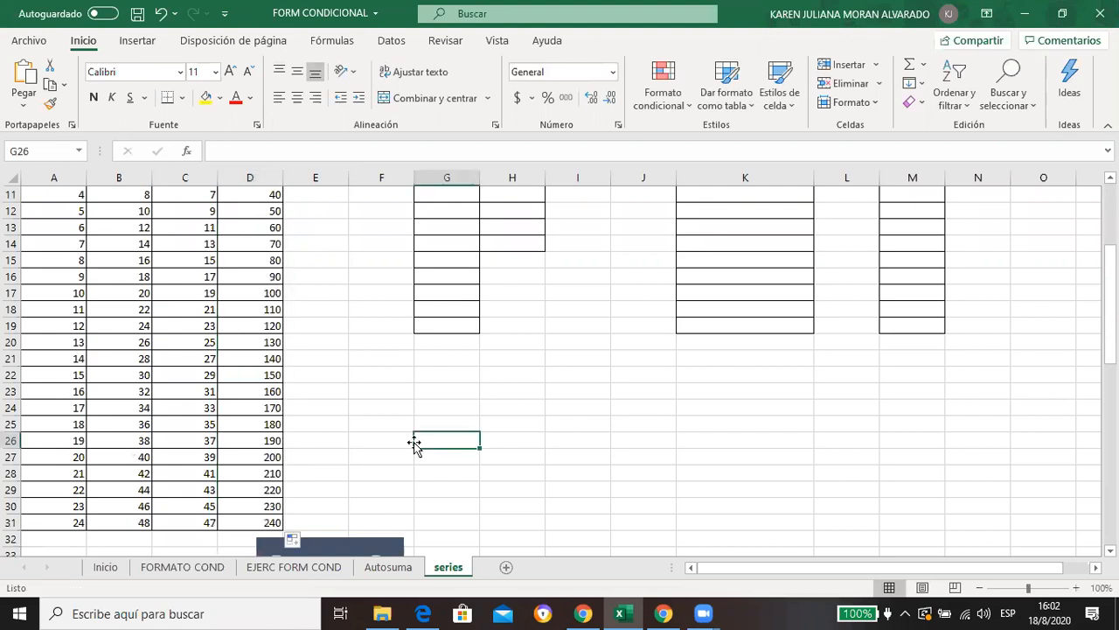
Step: Examine the four filled number columns from the header row down
{"action": "key", "text": "Up"}
{"action": "key", "text": "Up"}
{"action": "key", "text": "Up"}
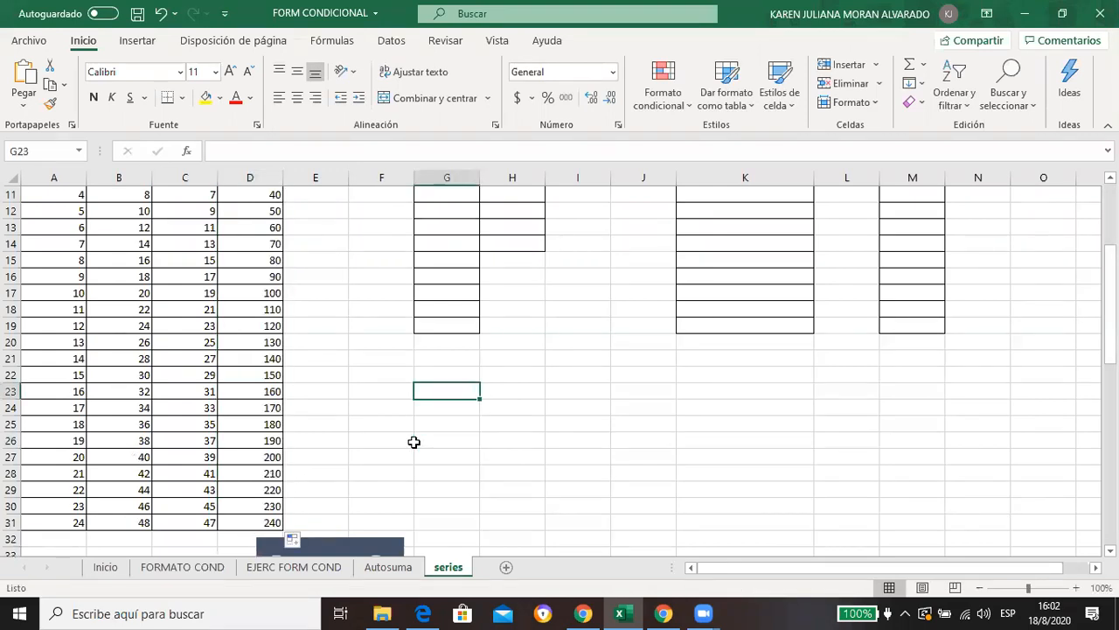
{"action": "key", "text": "Up"}
{"action": "key", "text": "Up"}
{"action": "key", "text": "Up"}
{"action": "key", "text": "Up"}
{"action": "key", "text": "Up"}
{"action": "key", "text": "Up"}
{"action": "key", "text": "Up"}
{"action": "key", "text": "Up"}
{"action": "key", "text": "Up"}
{"action": "key", "text": "Up"}
{"action": "key", "text": "Up"}
{"action": "key", "text": "Up"}
{"action": "key", "text": "Up"}
{"action": "key", "text": "Up"}
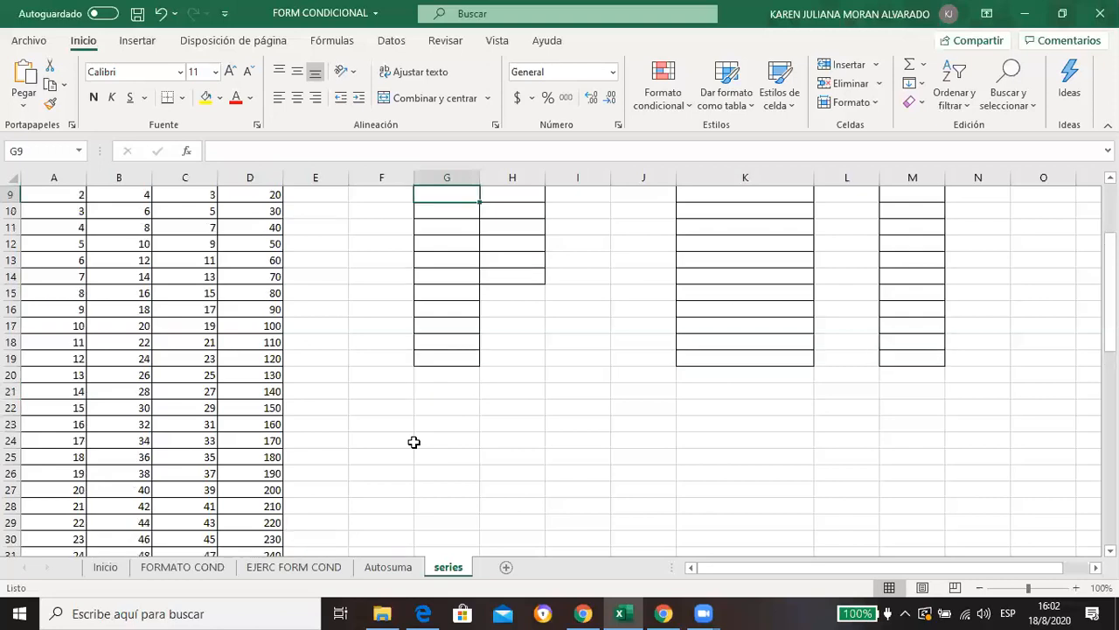
{"action": "key", "text": "Up"}
{"action": "key", "text": "Up"}
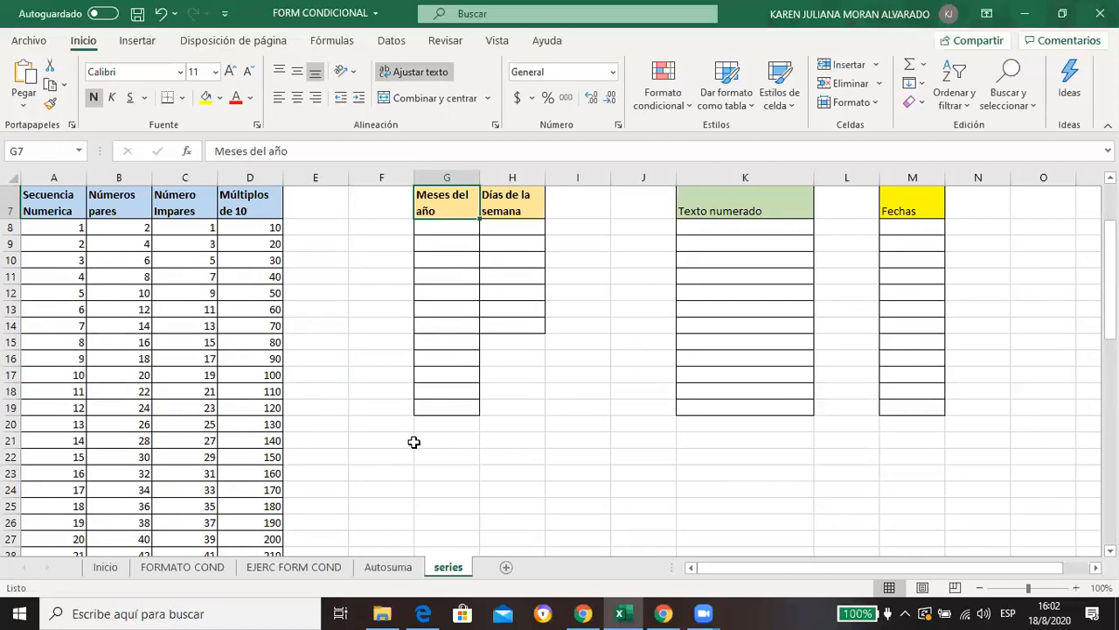
{"action": "left_click", "coordinate": [327, 237]}
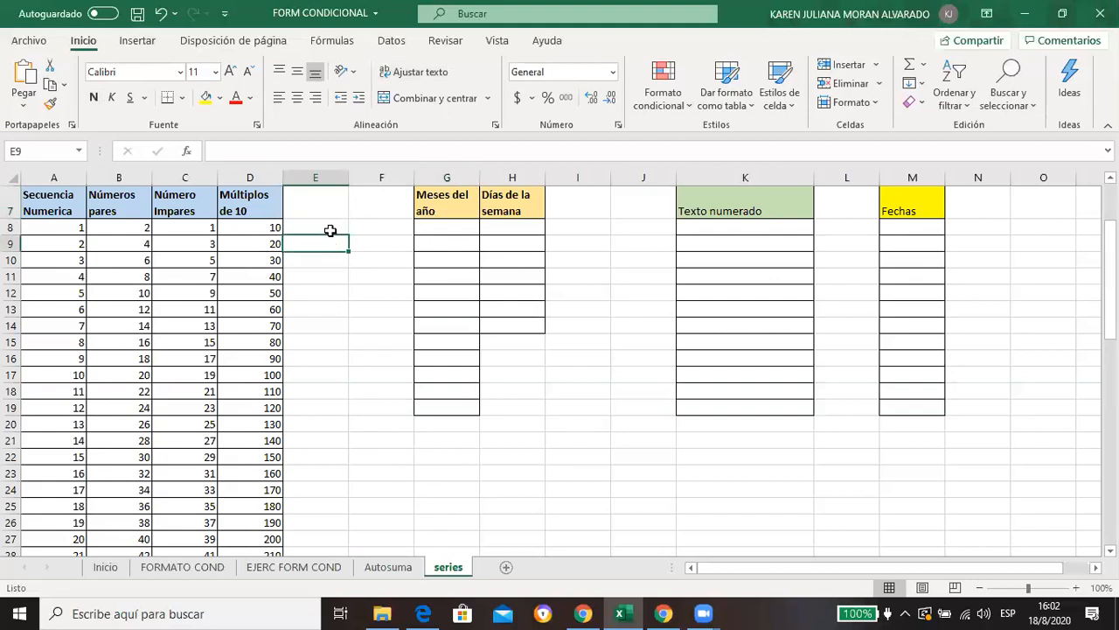
{"action": "left_click", "coordinate": [331, 230]}
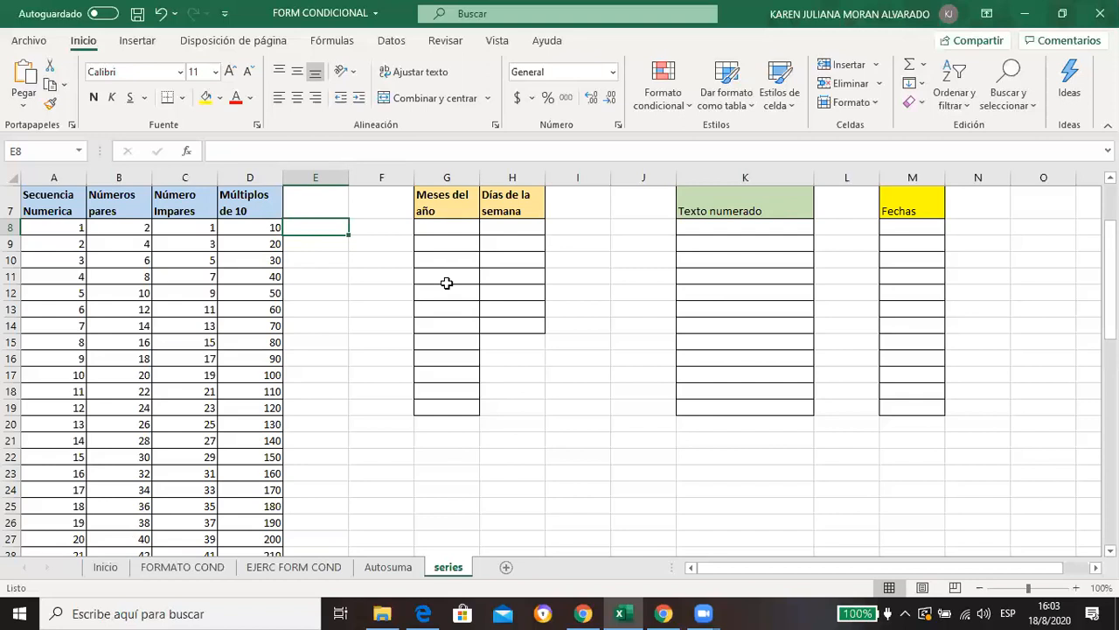
Step: Enter Enero in G8 under Meses del año and fill the months down through G19
{"action": "left_click", "coordinate": [448, 227]}
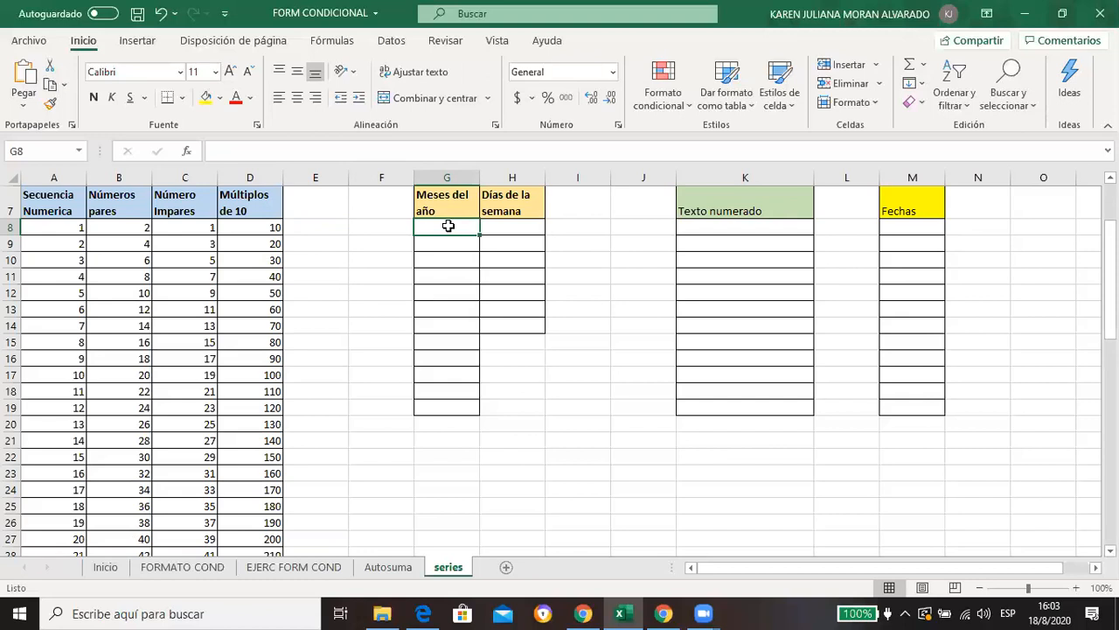
{"action": "type", "text": "E"}
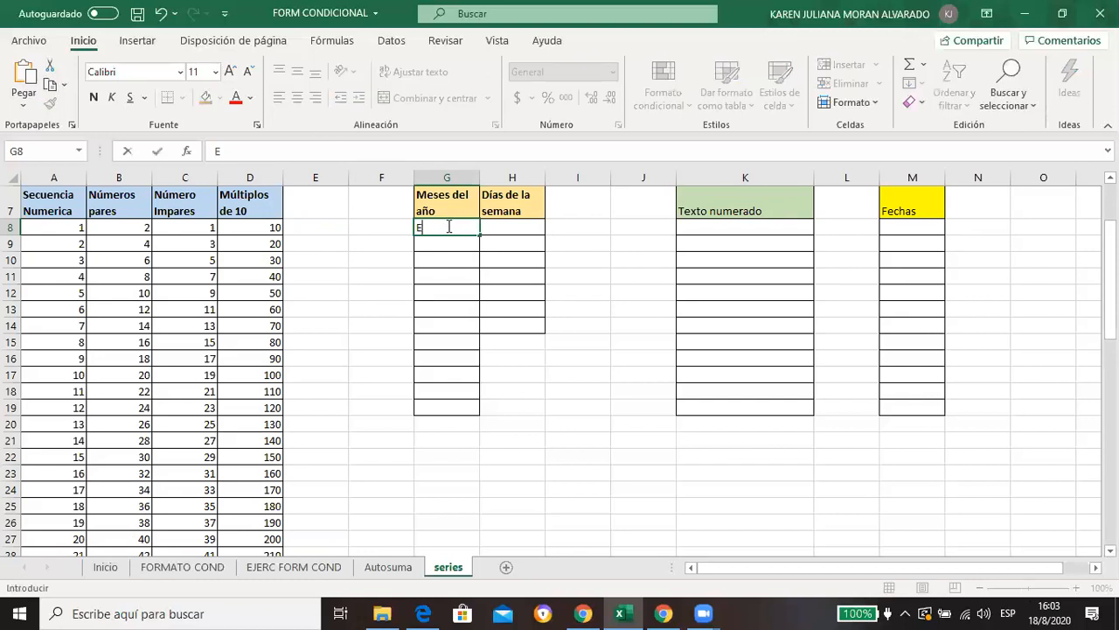
{"action": "type", "text": "nero"}
{"action": "left_click_drag", "start_coordinate": [481, 245], "coordinate": [469, 413]}
{"action": "left_click", "coordinate": [434, 228]}
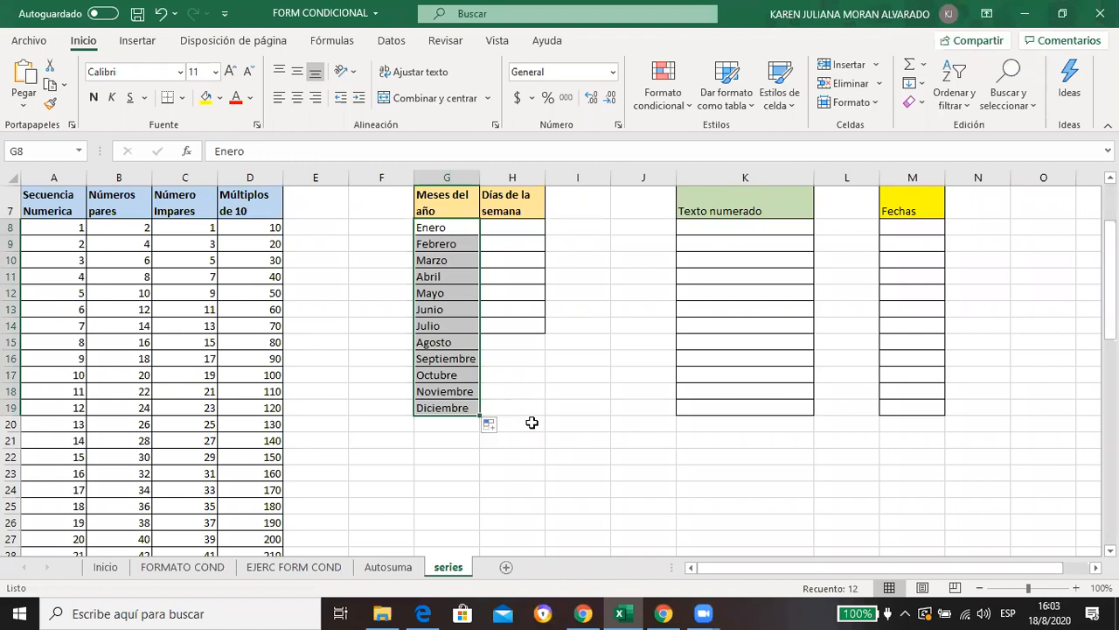
Step: Test a month series starting with agosto from G23 down through G34 and clear that range
{"action": "left_click", "coordinate": [433, 472]}
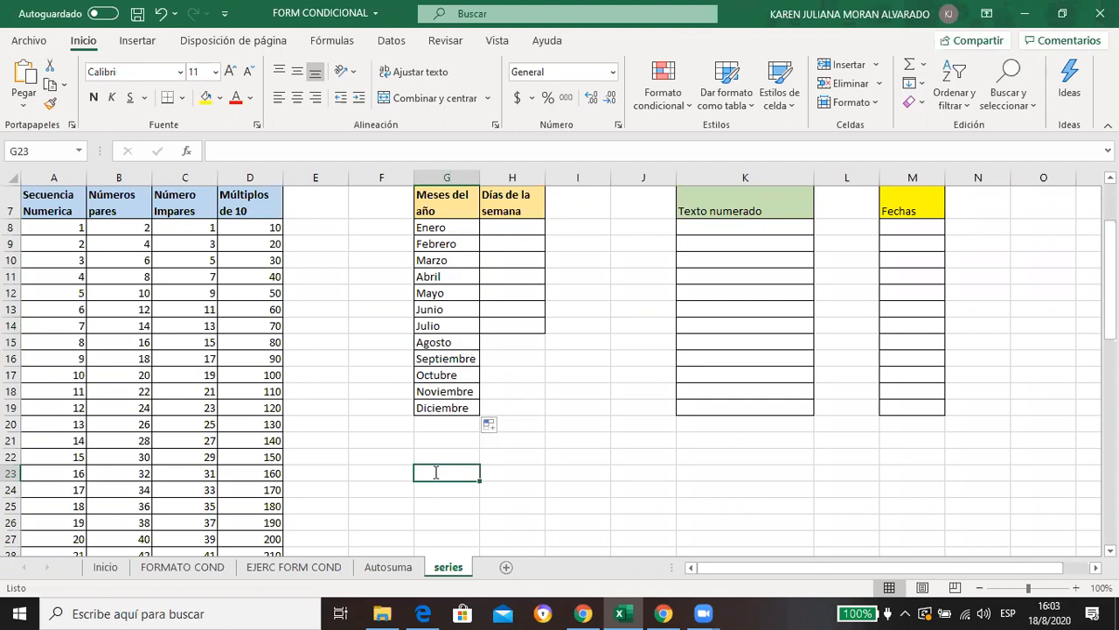
{"action": "type", "text": "agosto"}
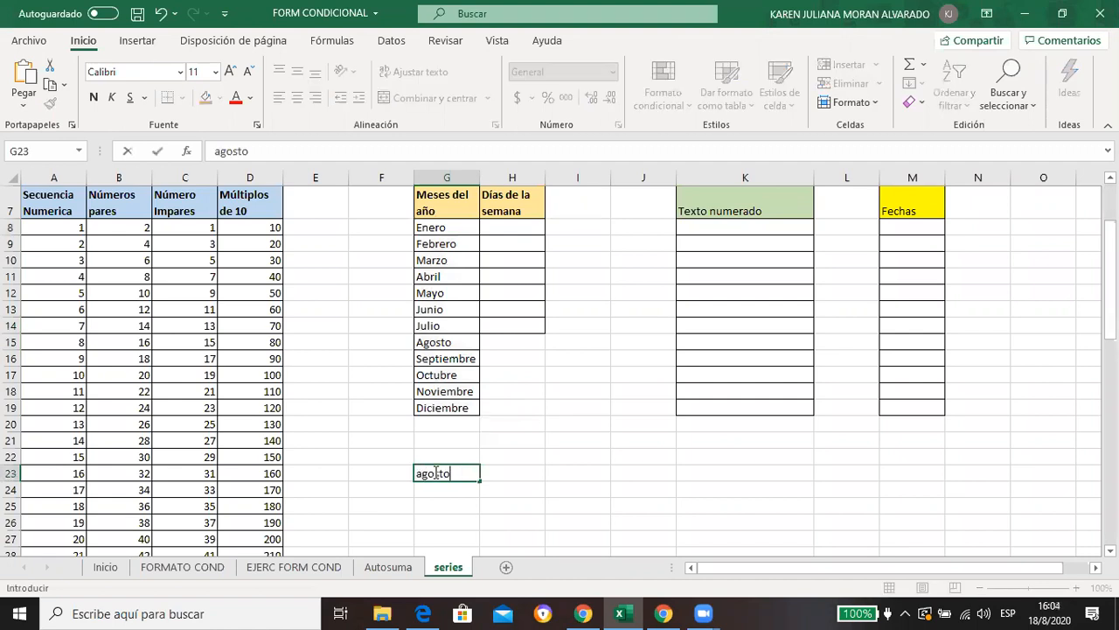
{"action": "left_click", "coordinate": [517, 467]}
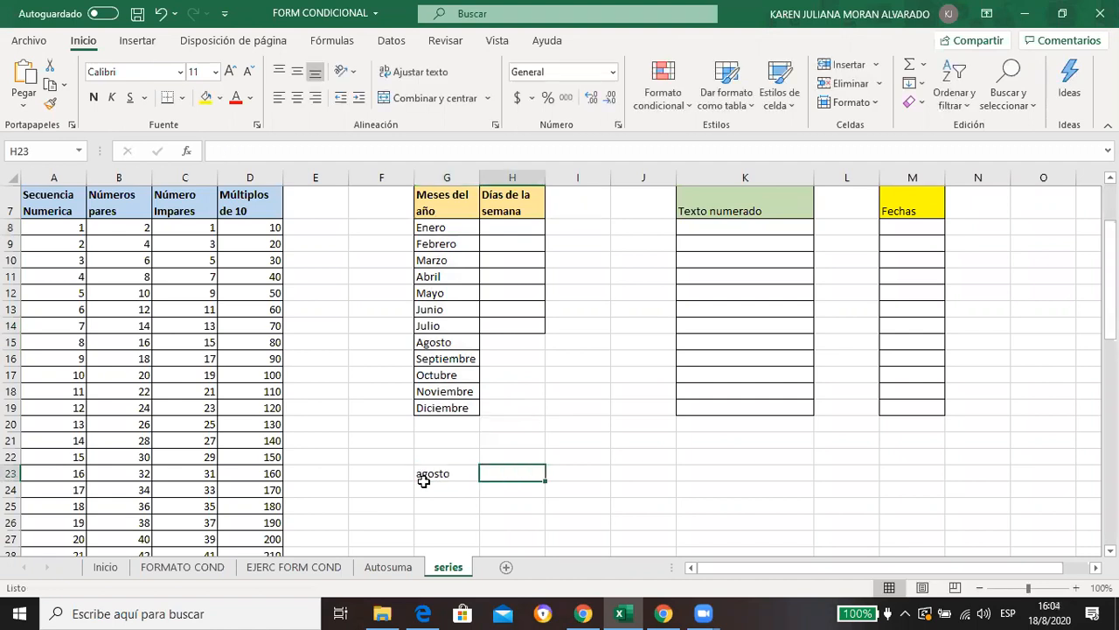
{"action": "left_click", "coordinate": [476, 478]}
{"action": "left_click_drag", "start_coordinate": [480, 482], "coordinate": [467, 507]}
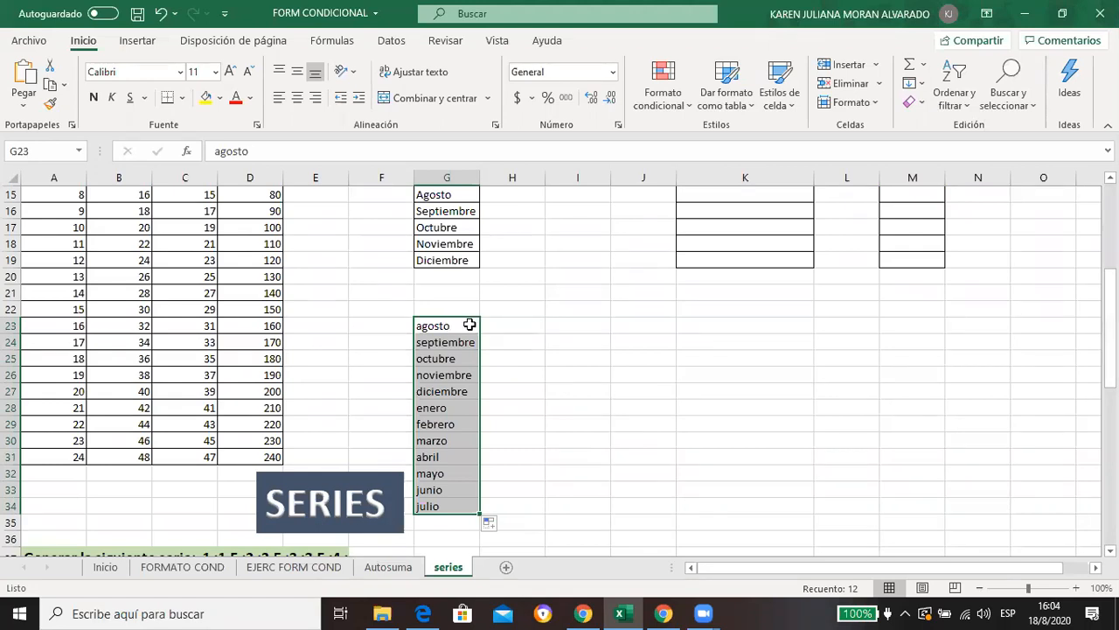
{"action": "left_click", "coordinate": [598, 343]}
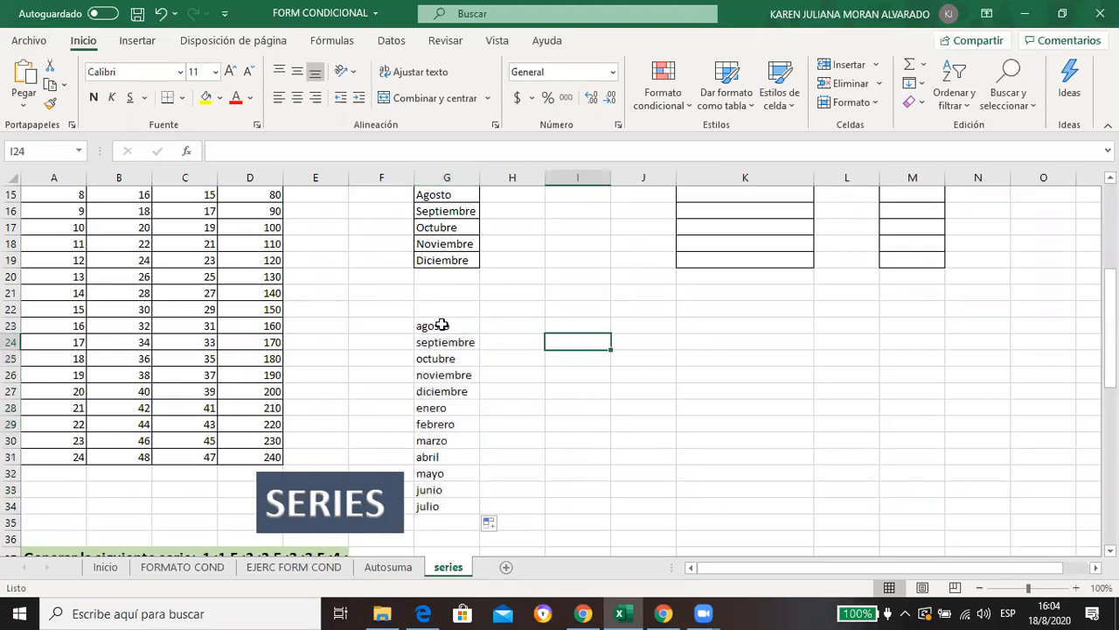
{"action": "left_click_drag", "start_coordinate": [441, 325], "coordinate": [438, 506]}
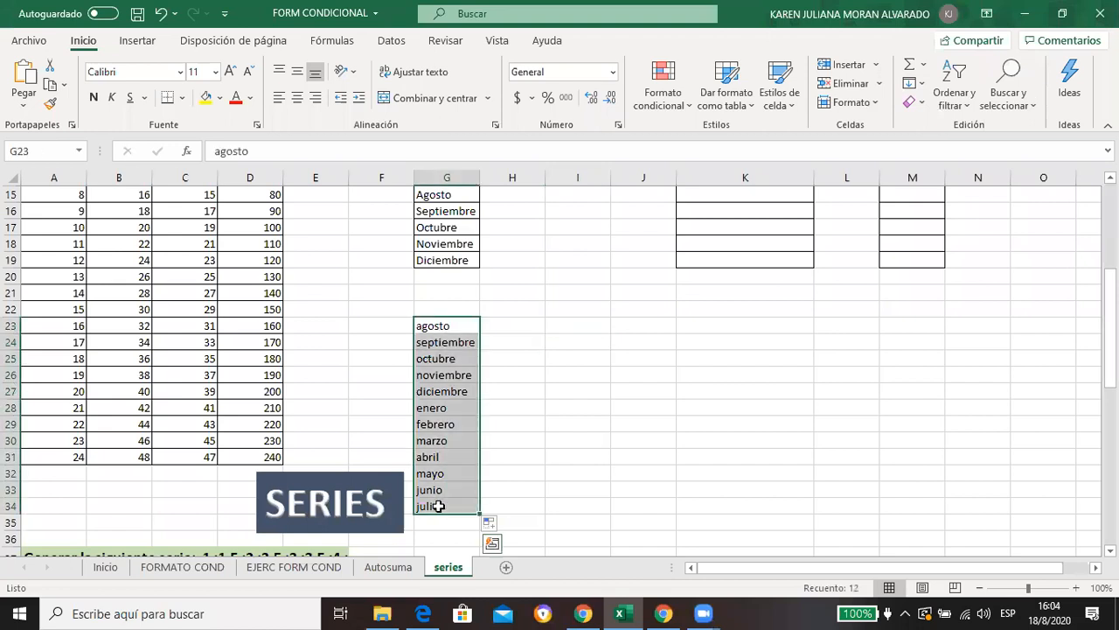
{"action": "key", "text": "Delete"}
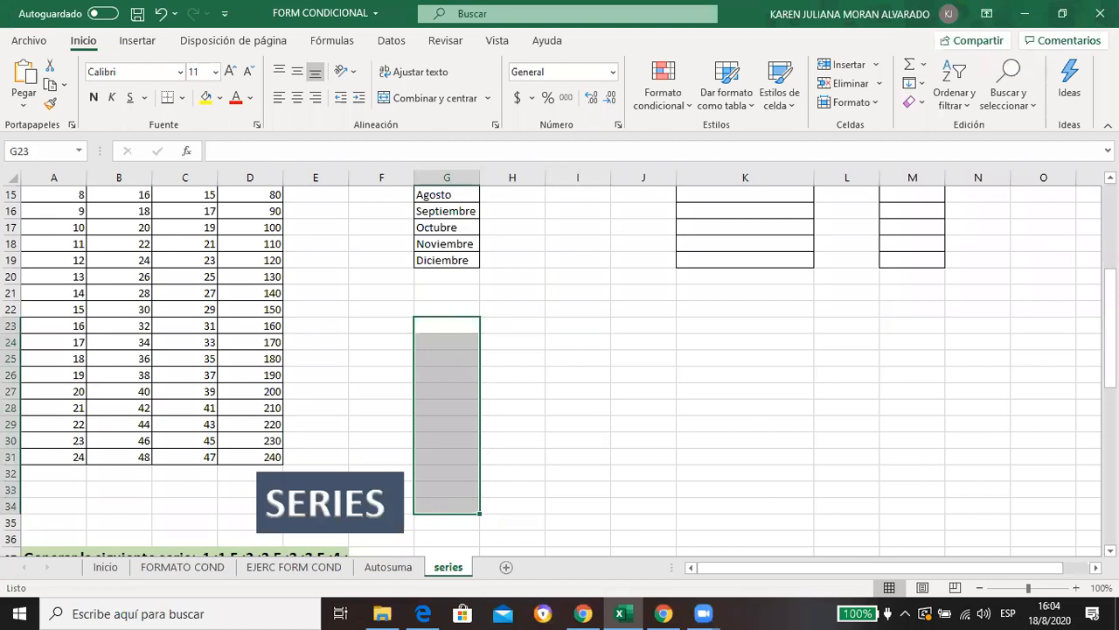
Step: Enter lunes in H8 under Días de la semana and fill the weekdays down through H14
{"action": "scroll", "coordinate": [560, 368], "scroll_direction": "up", "scroll_amount": 4}
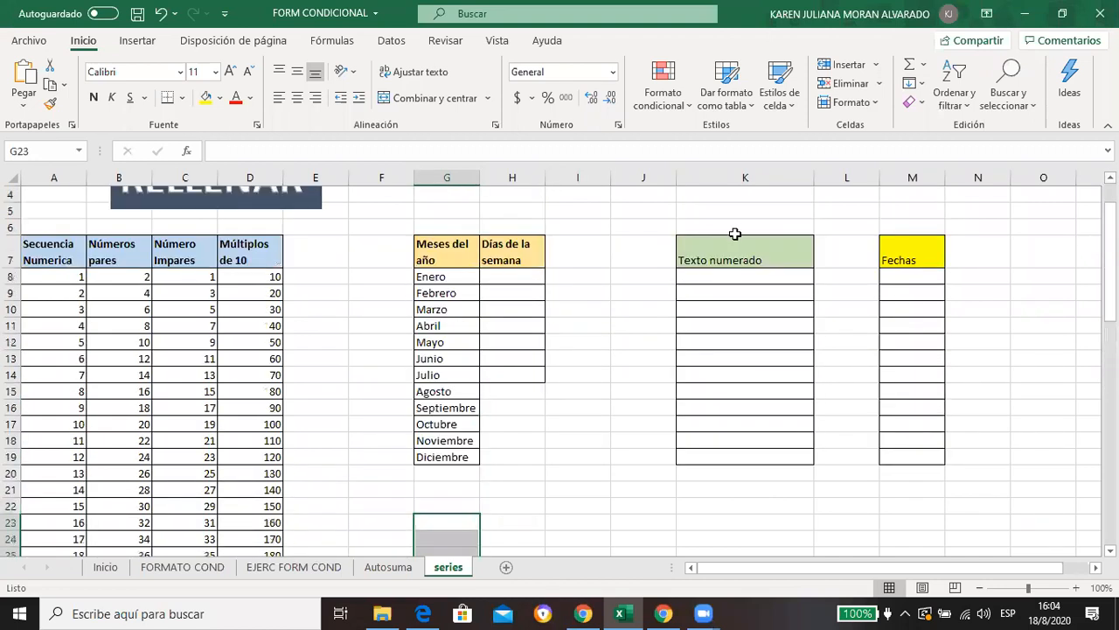
{"action": "left_click", "coordinate": [530, 274]}
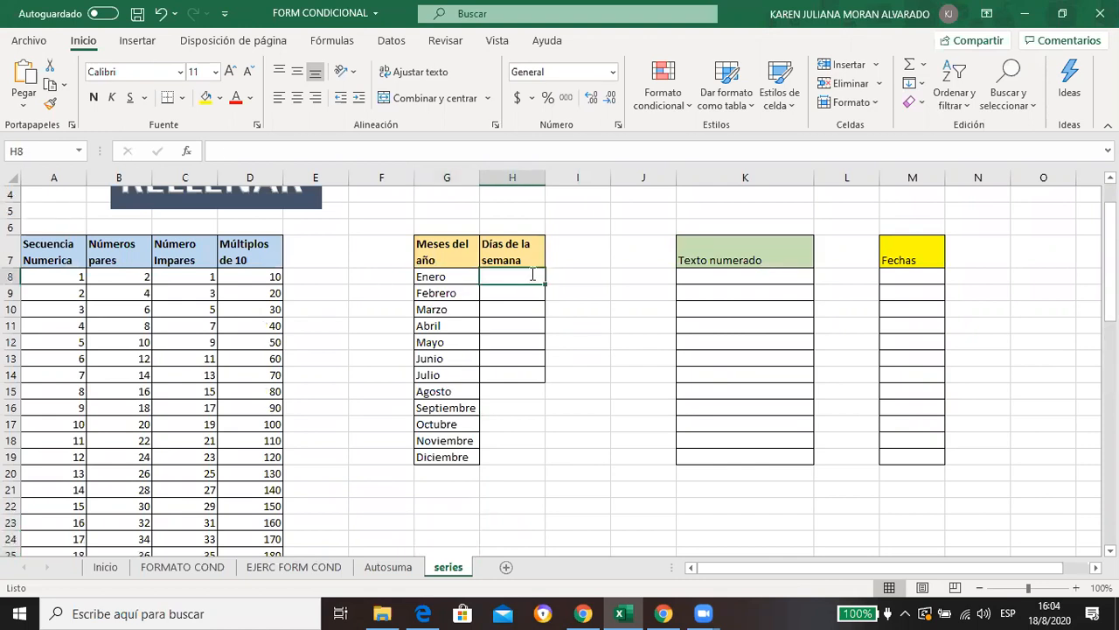
{"action": "type", "text": "lu e"}
{"action": "key", "text": "BackSpace"}
{"action": "key", "text": "BackSpace"}
{"action": "type", "text": "nes"}
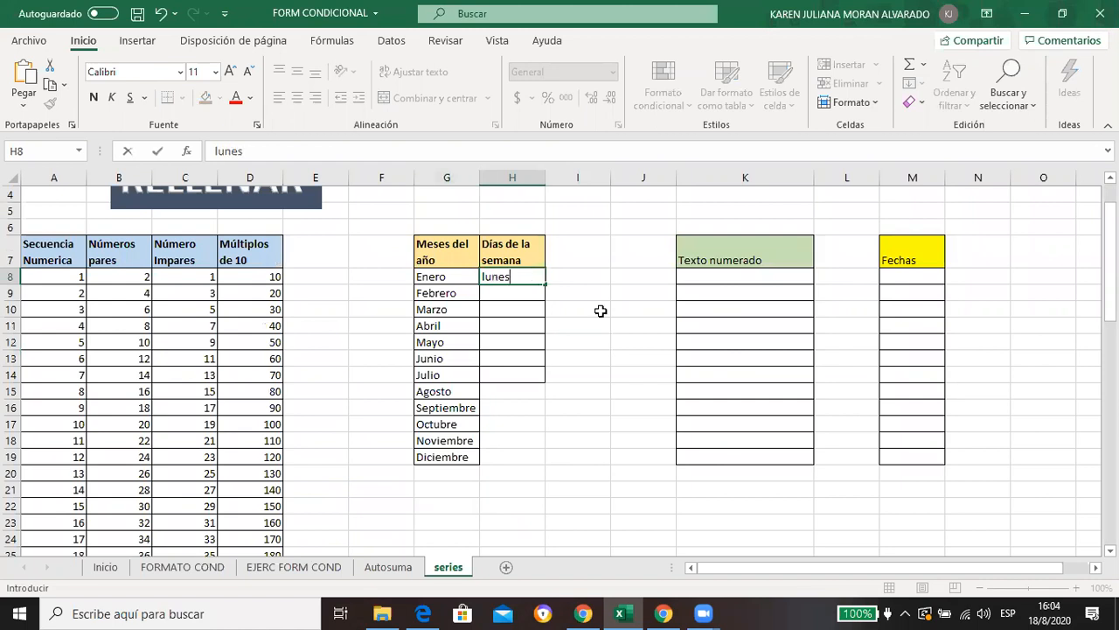
{"action": "left_click", "coordinate": [600, 310]}
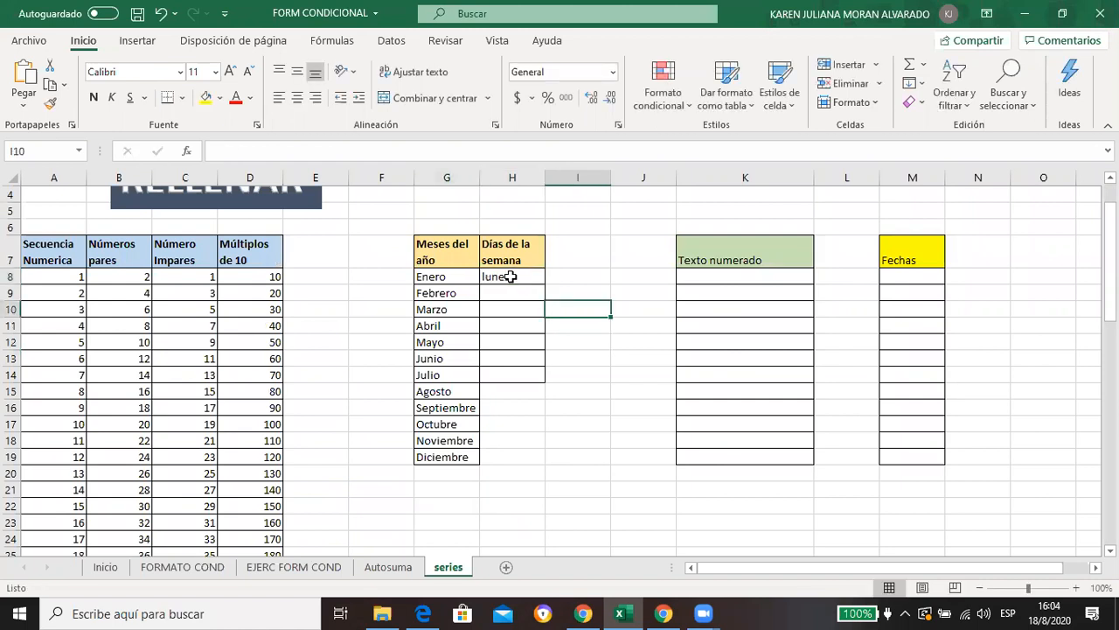
{"action": "left_click", "coordinate": [510, 277]}
{"action": "left_click_drag", "start_coordinate": [546, 281], "coordinate": [530, 377]}
{"action": "left_click", "coordinate": [546, 448]}
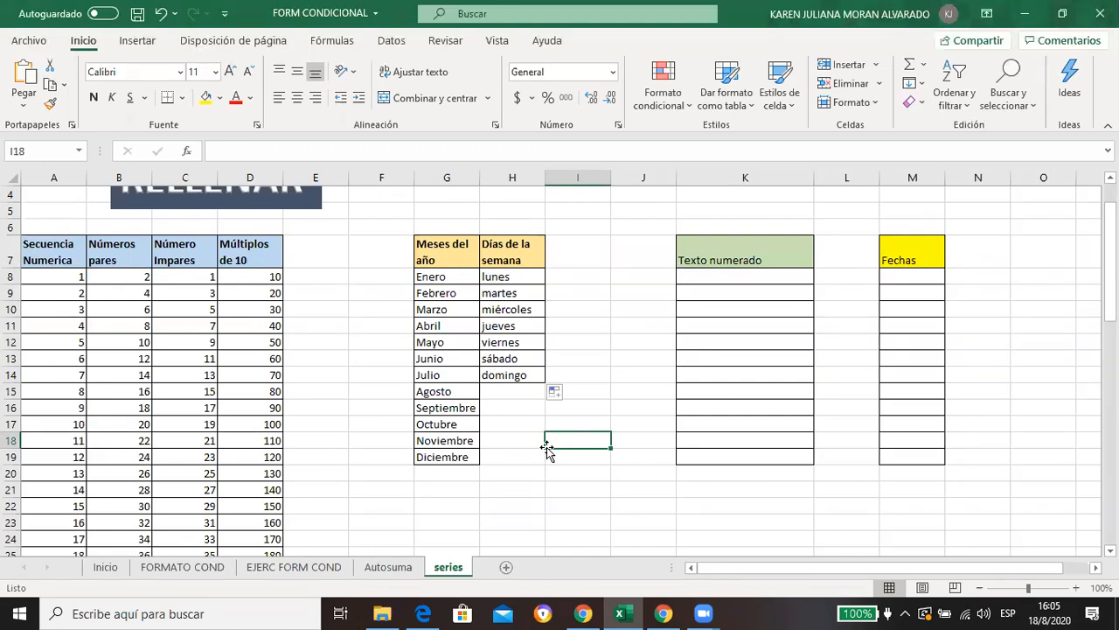
Step: Enter item 1 and item 2 in K8:K9 under Texto numerado and fill the numbered text down through K19
{"action": "left_click", "coordinate": [742, 278]}
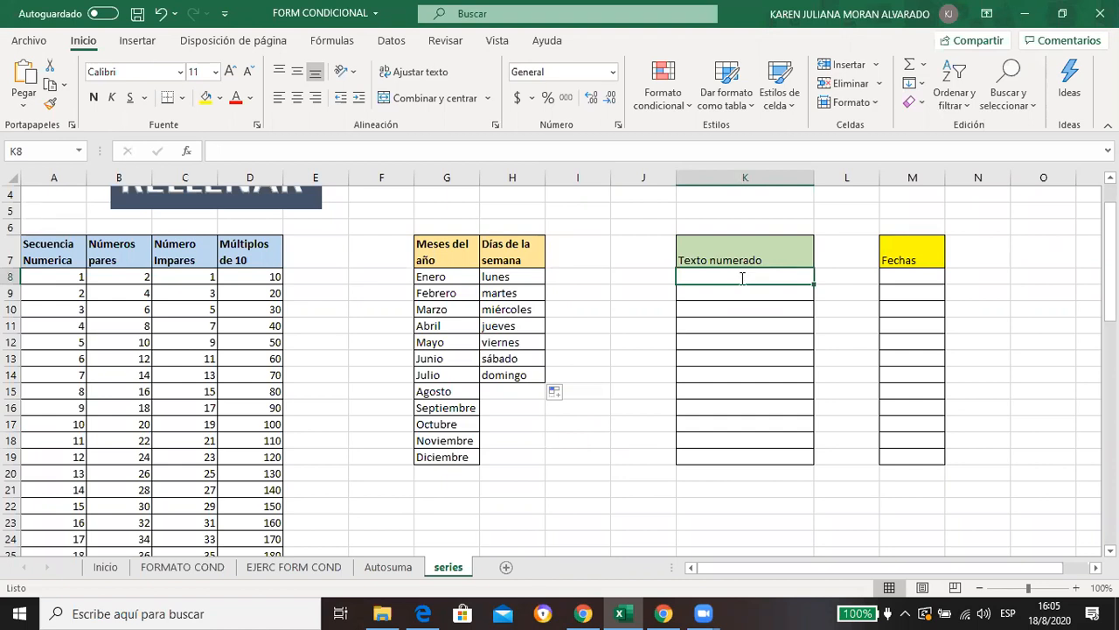
{"action": "type", "text": "item 1"}
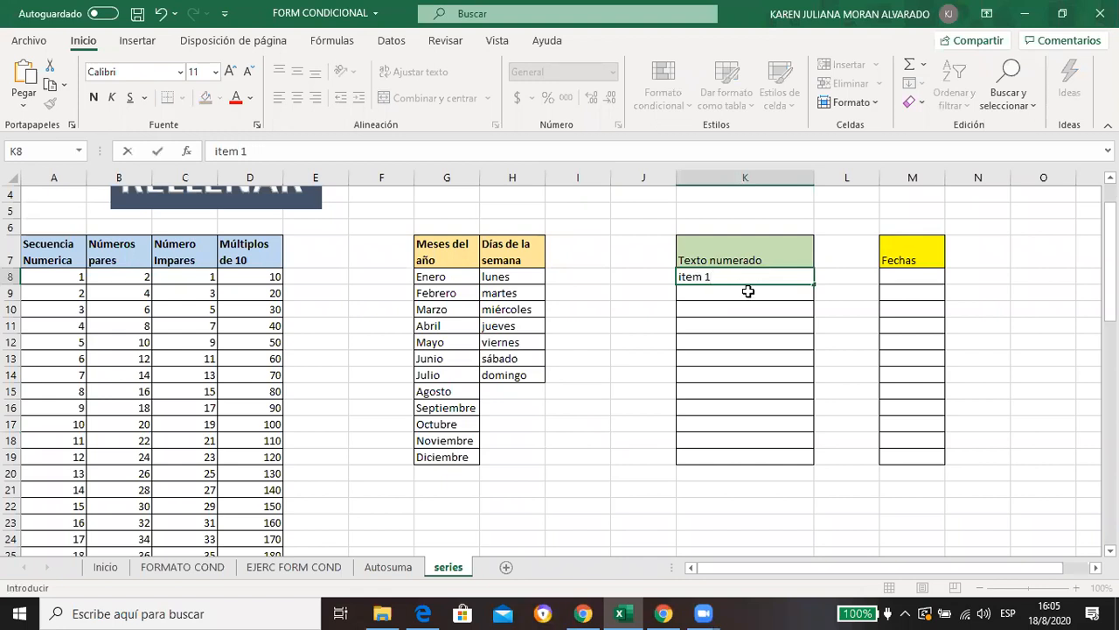
{"action": "key", "text": "Return"}
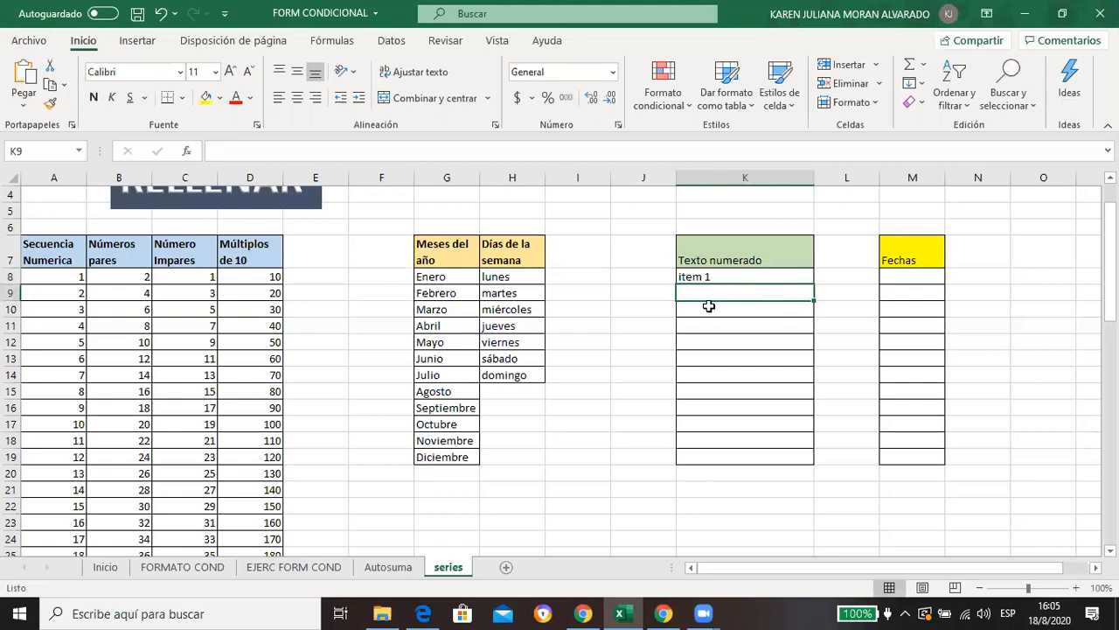
{"action": "type", "text": "item 2"}
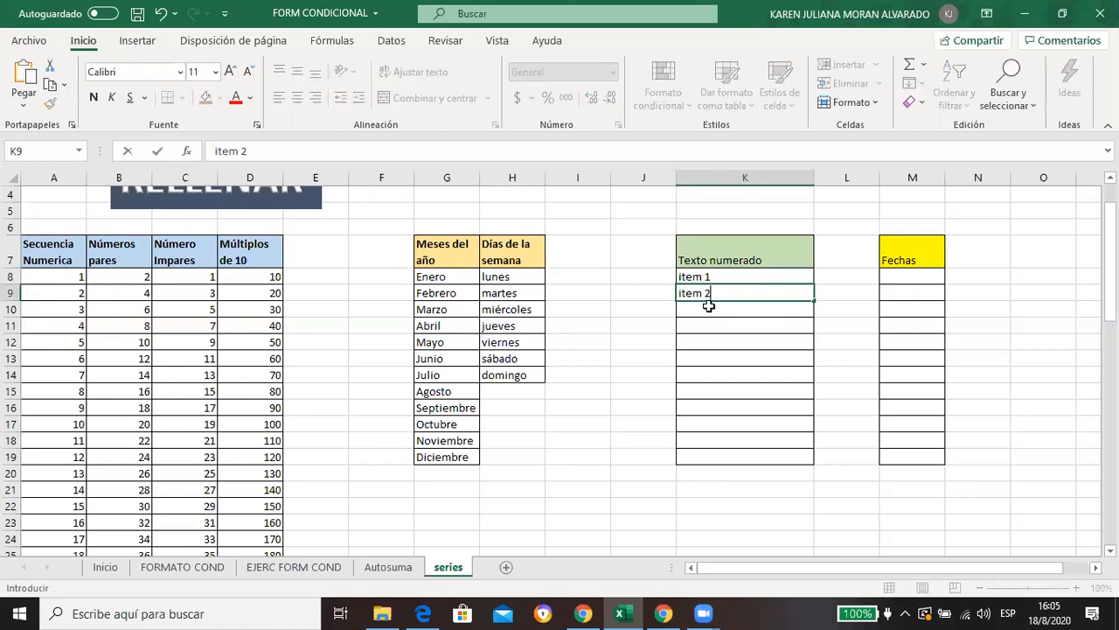
{"action": "left_click", "coordinate": [800, 332]}
{"action": "left_click_drag", "start_coordinate": [778, 277], "coordinate": [793, 468]}
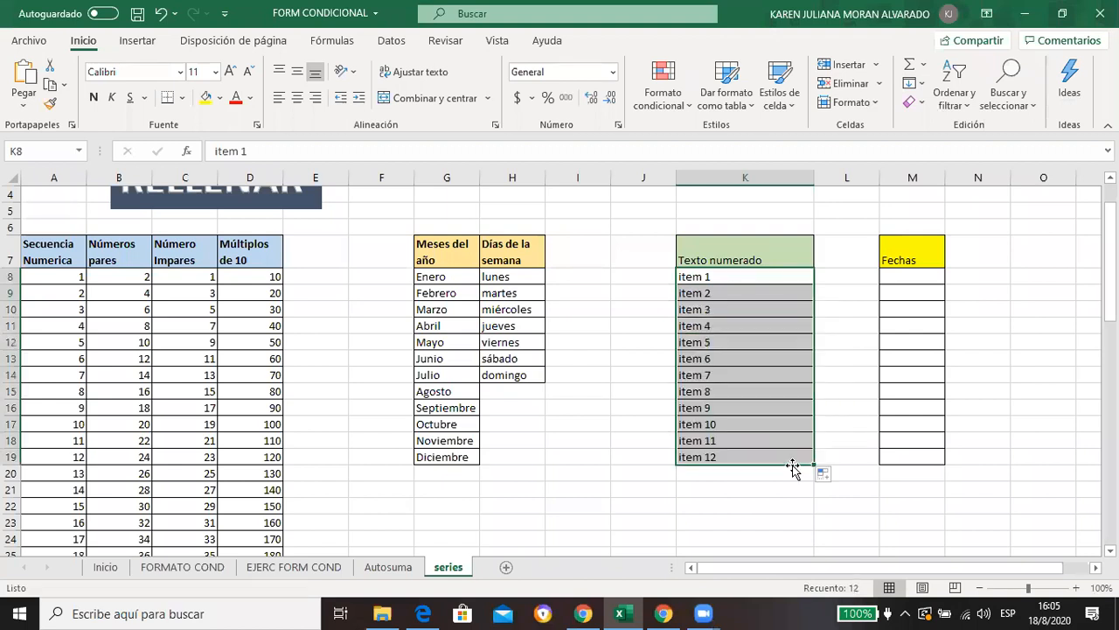
{"action": "left_click", "coordinate": [759, 507]}
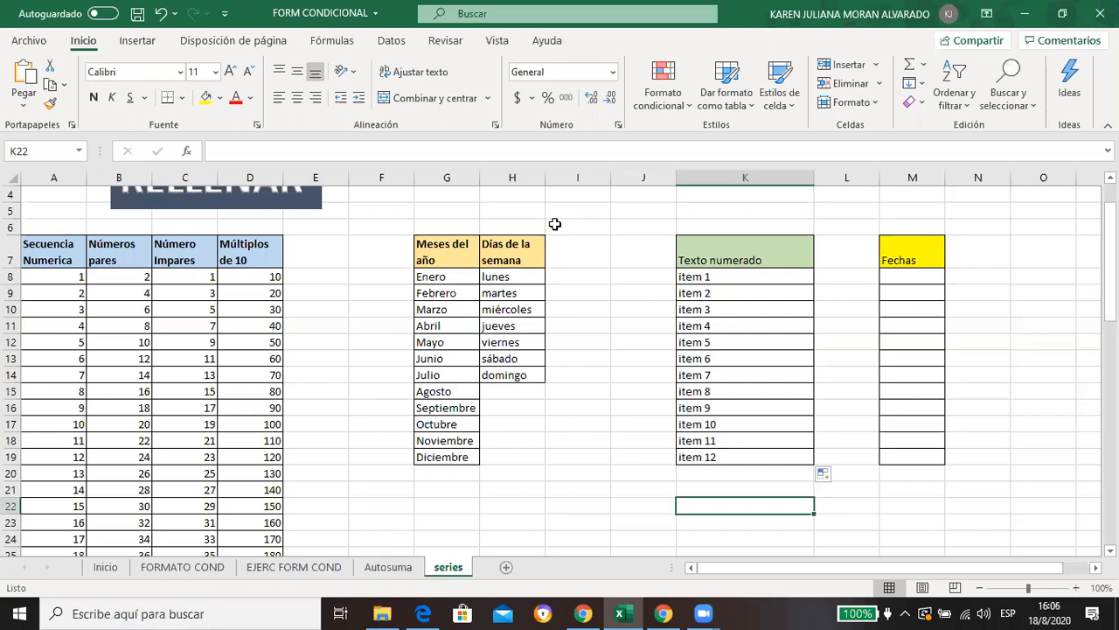
Step: Enter the date 18/08/2020 in M8 under Fechas and fill consecutive dates down through M19
{"action": "left_click", "coordinate": [897, 279]}
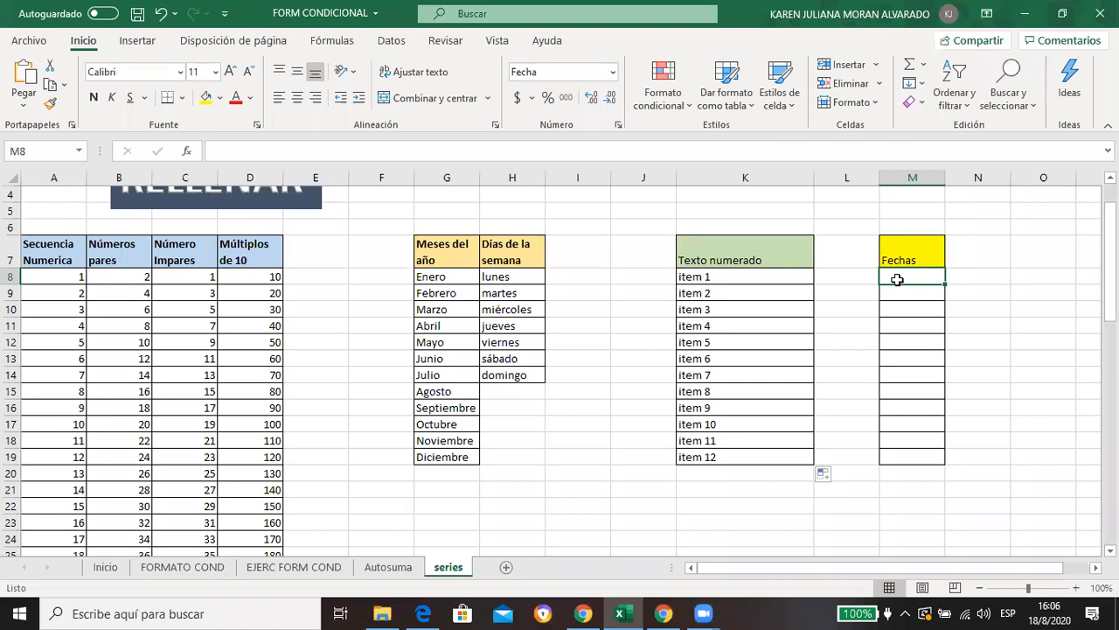
{"action": "type", "text": "18"}
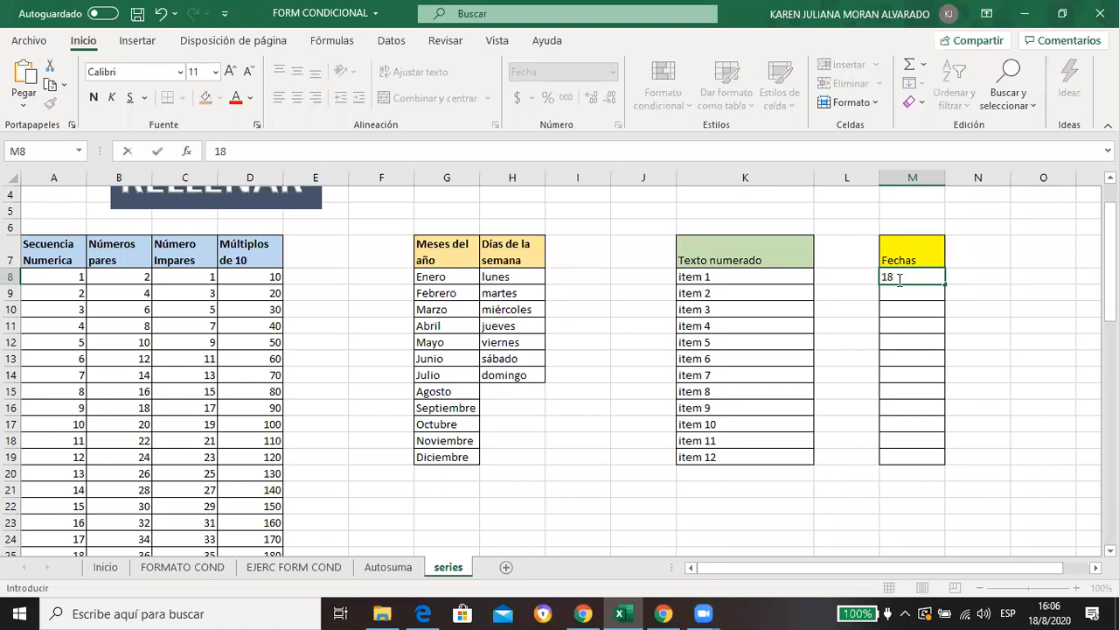
{"action": "type", "text": "/08/2020"}
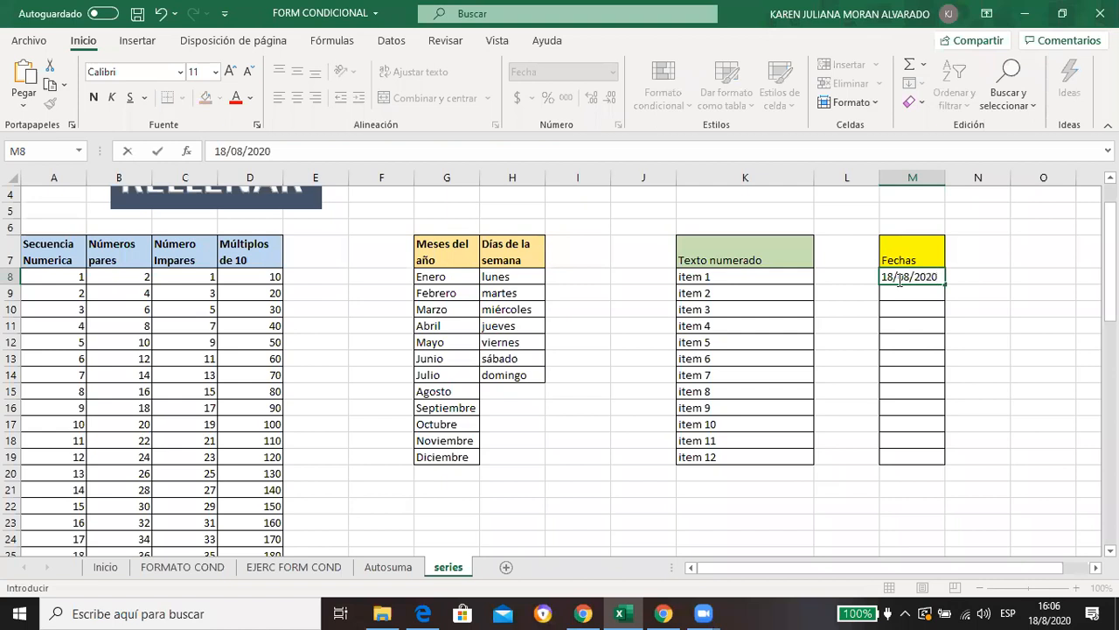
{"action": "left_click", "coordinate": [972, 323]}
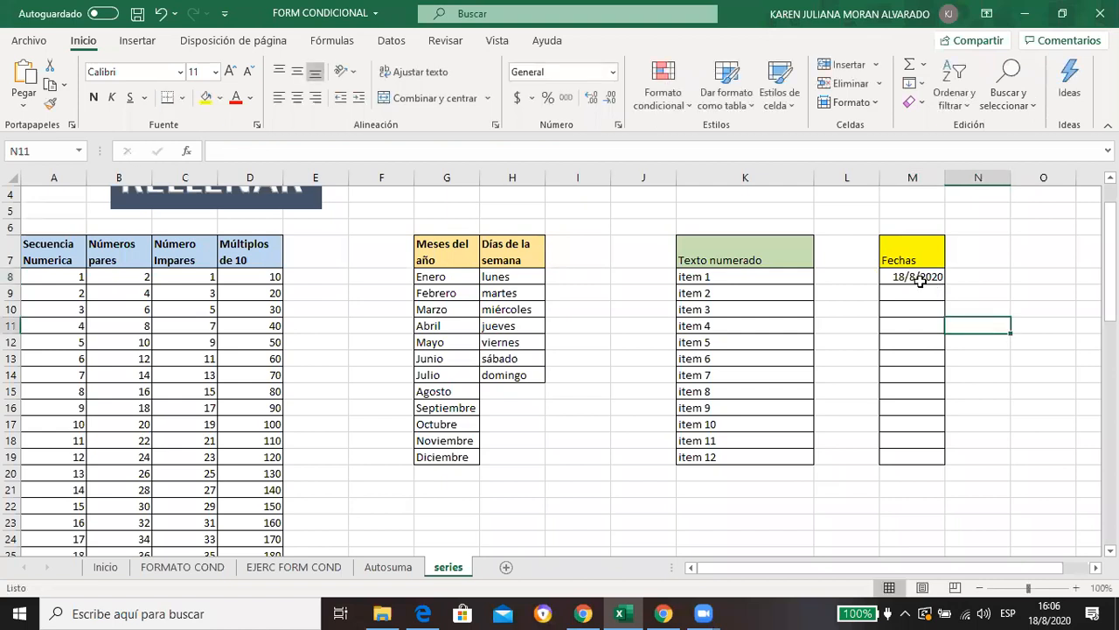
{"action": "left_click", "coordinate": [919, 280]}
{"action": "left_click_drag", "start_coordinate": [945, 283], "coordinate": [934, 461]}
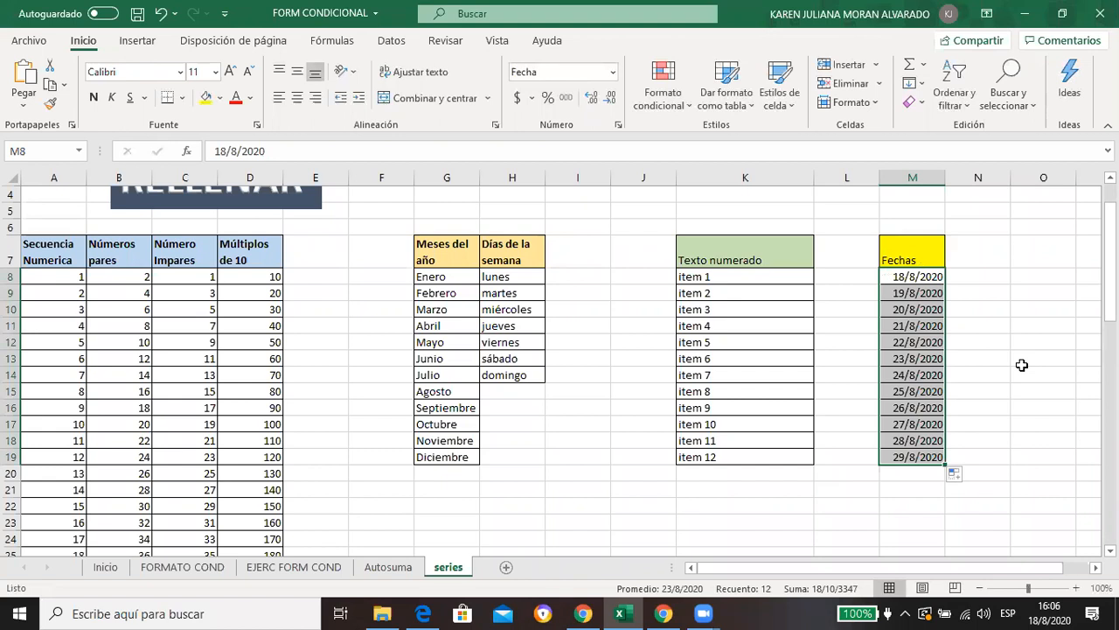
{"action": "left_click", "coordinate": [1020, 306]}
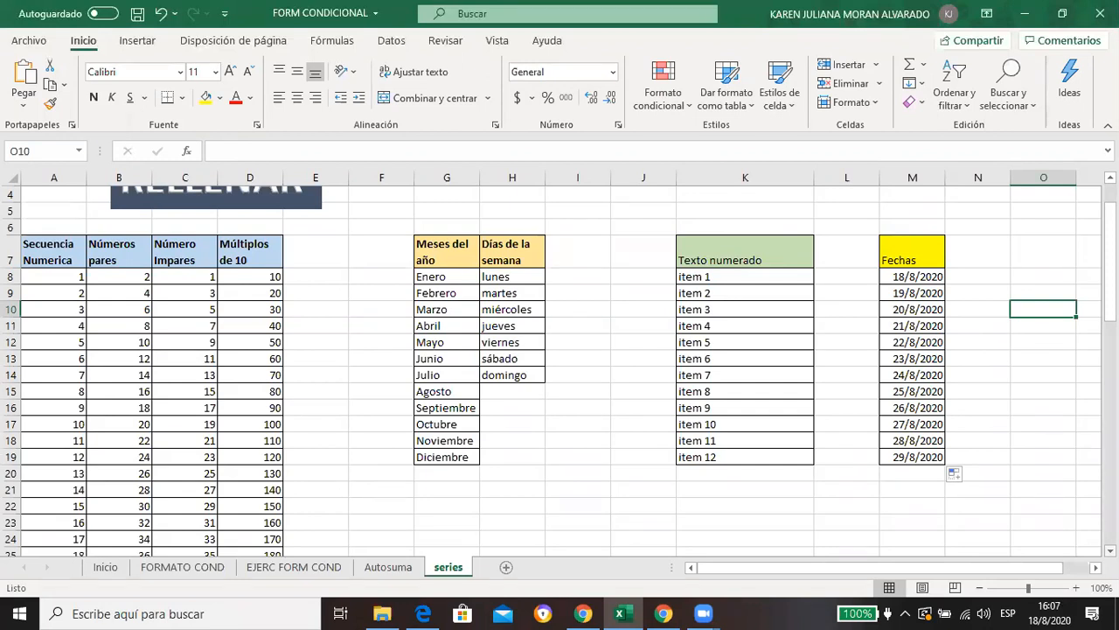
Step: Enter 1 and 1,5 in K36:K37 beside the SERIES exercises and fill the series down through K45
{"action": "scroll", "coordinate": [559, 367], "scroll_direction": "down", "scroll_amount": 1}
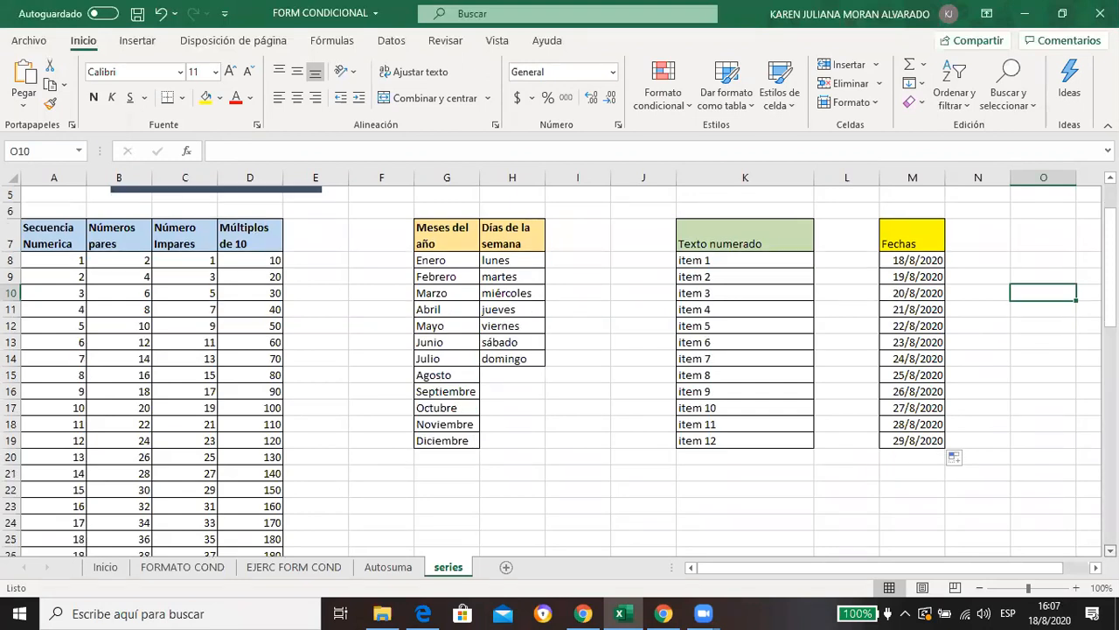
{"action": "scroll", "coordinate": [560, 367], "scroll_direction": "down", "scroll_amount": 8}
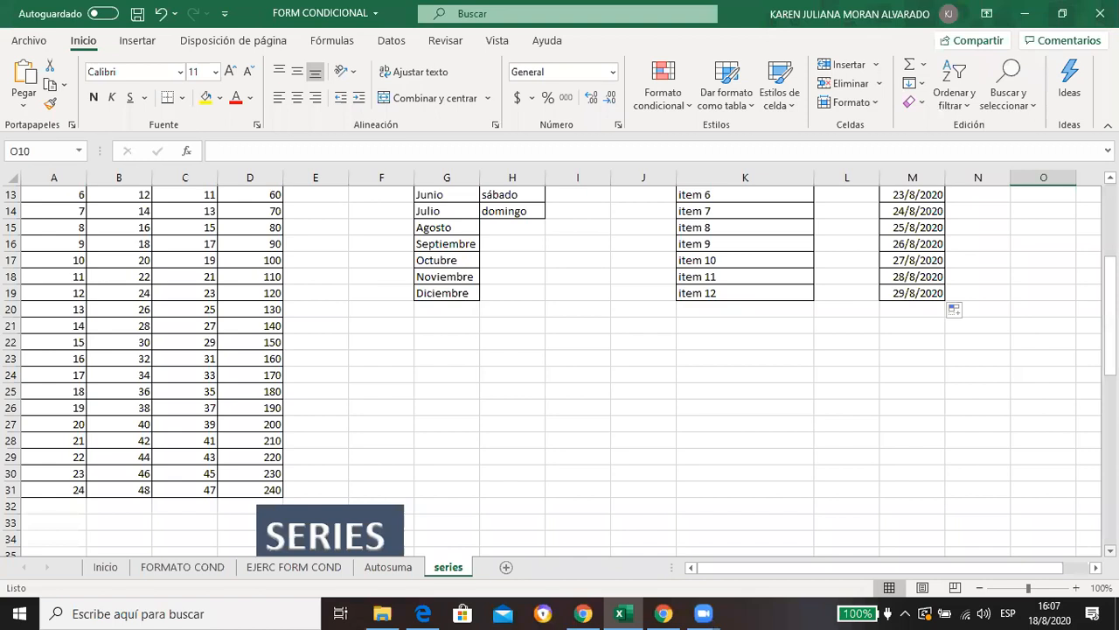
{"action": "scroll", "coordinate": [559, 367], "scroll_direction": "down", "scroll_amount": 1}
{"action": "scroll", "coordinate": [560, 367], "scroll_direction": "down", "scroll_amount": 5}
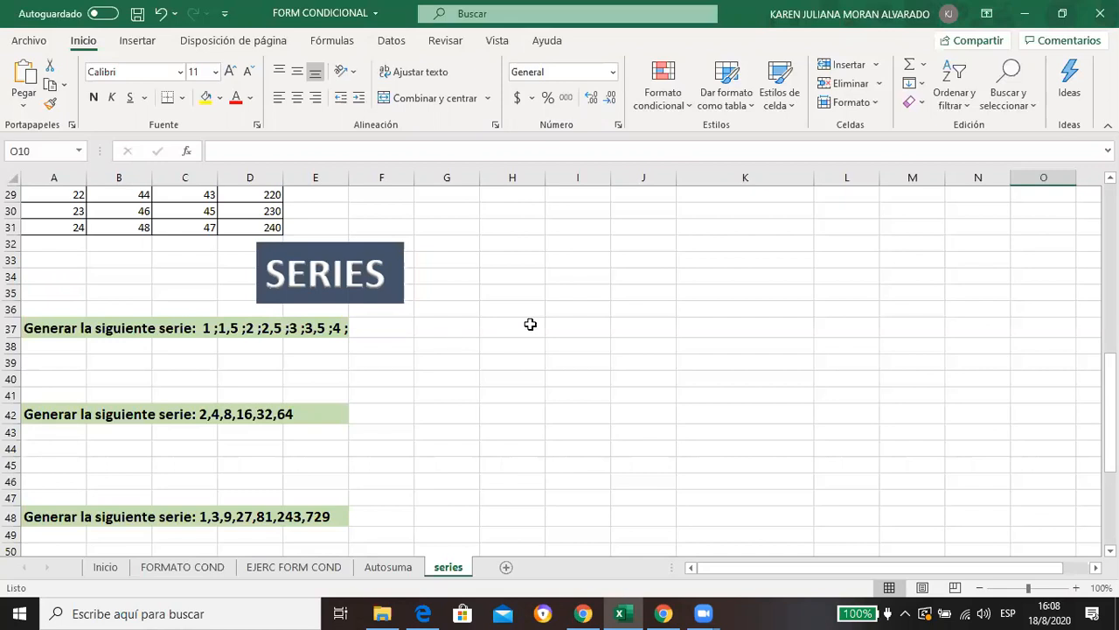
{"action": "left_click", "coordinate": [562, 310]}
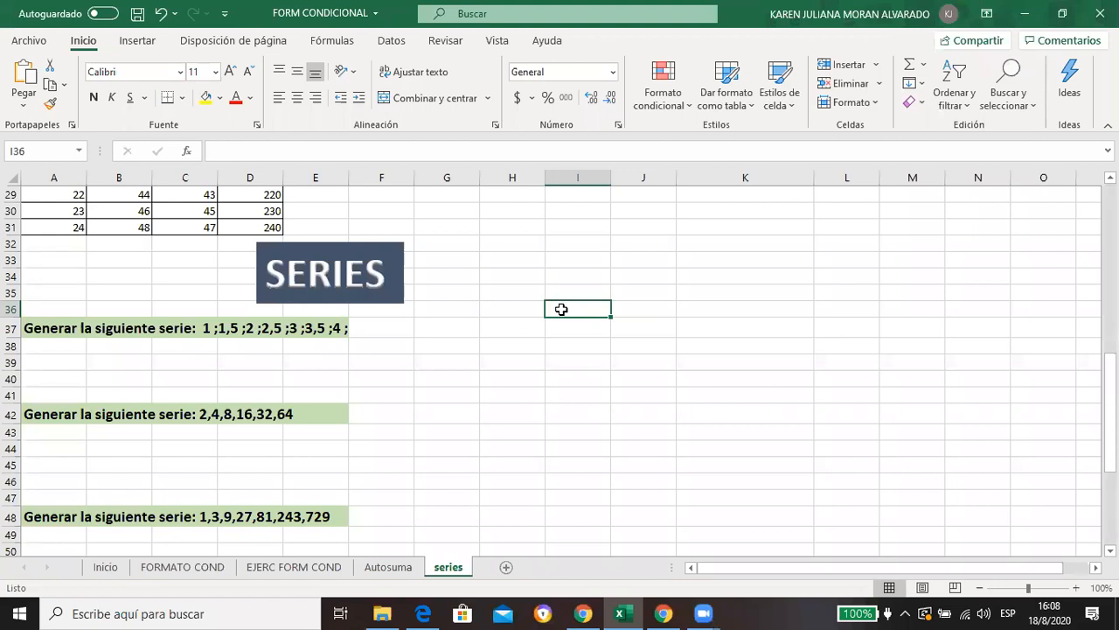
{"action": "left_click", "coordinate": [695, 308]}
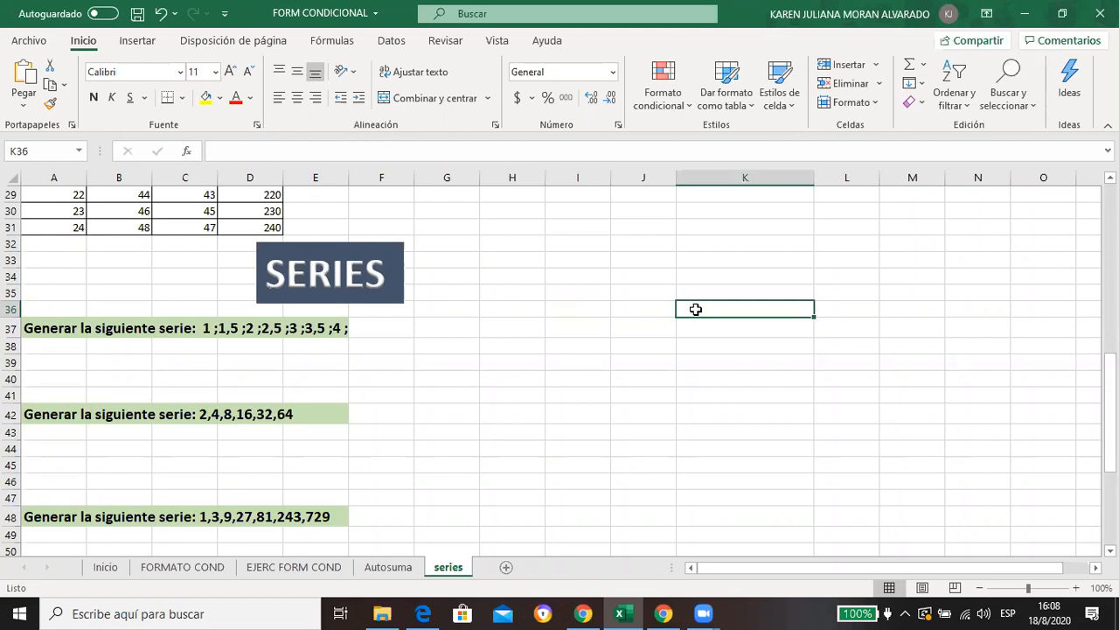
{"action": "type", "text": "1"}
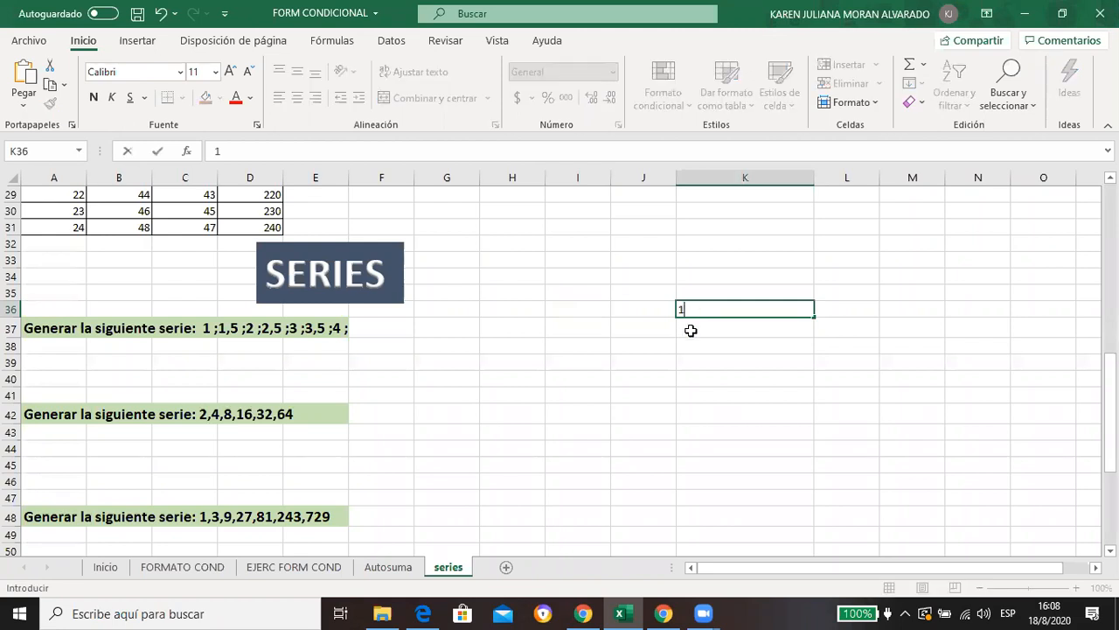
{"action": "key", "text": "Return"}
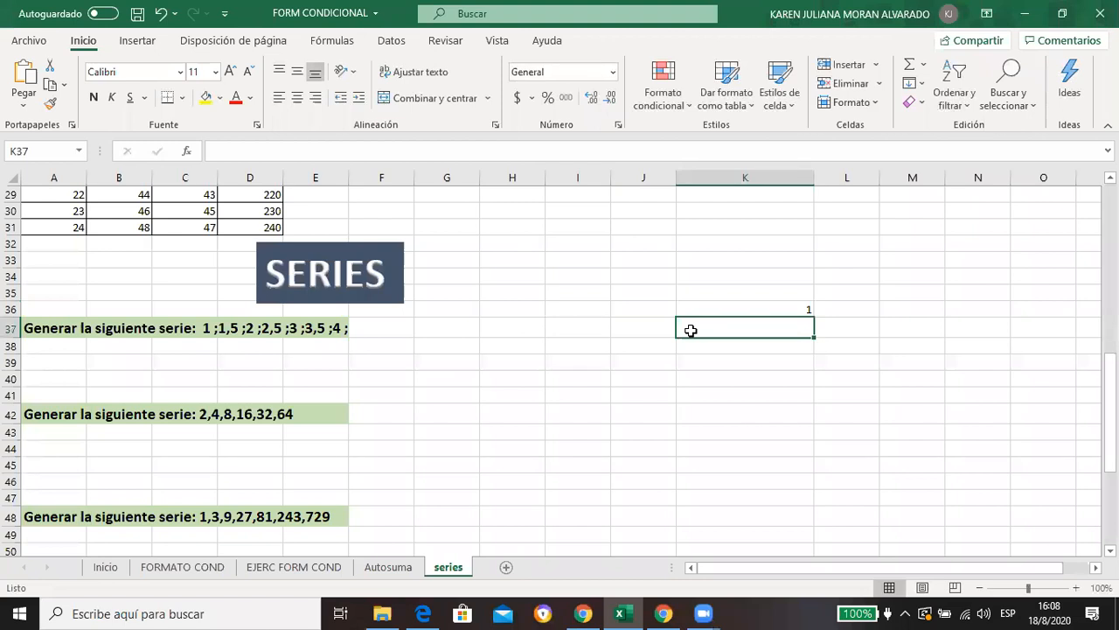
{"action": "type", "text": "1,5"}
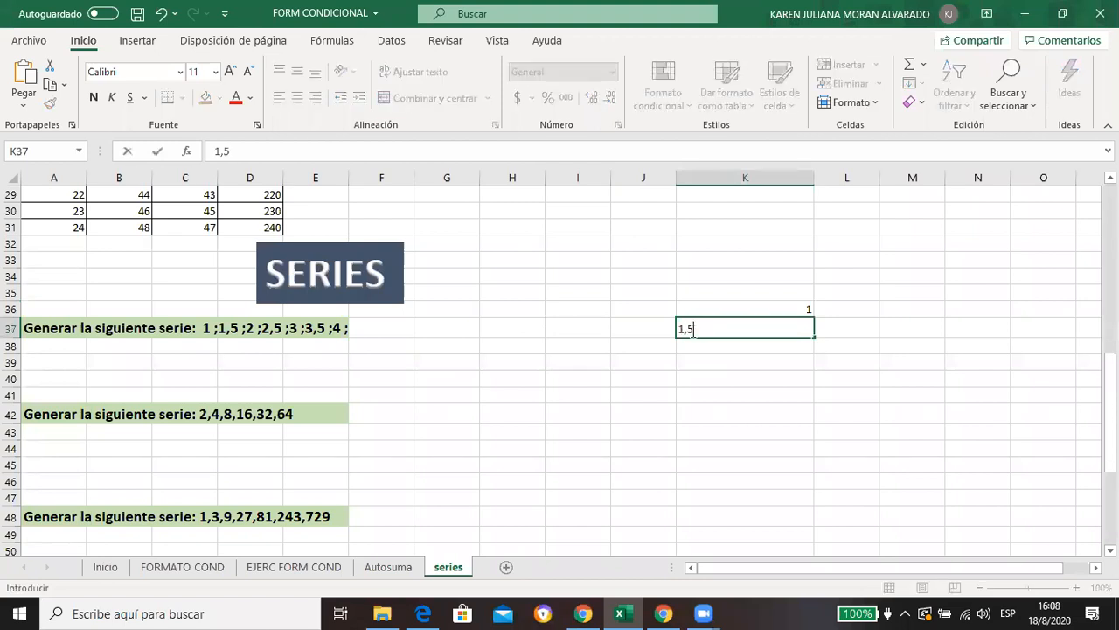
{"action": "left_click", "coordinate": [718, 362]}
{"action": "left_click_drag", "start_coordinate": [757, 310], "coordinate": [786, 478]}
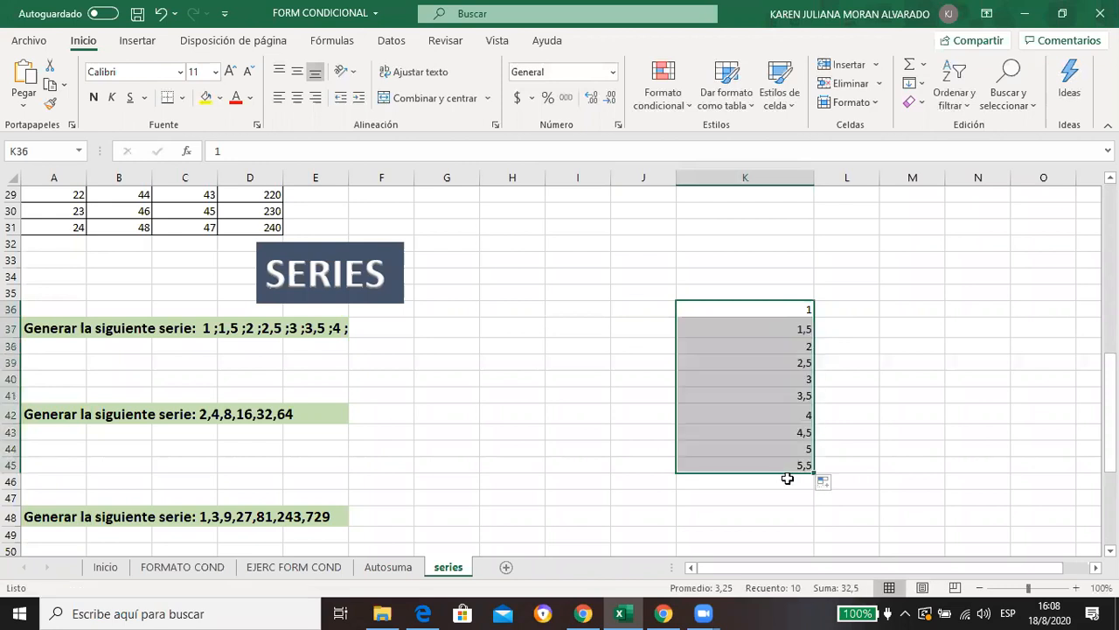
Step: Clear the test series in K36:K45
{"action": "left_click", "coordinate": [783, 432]}
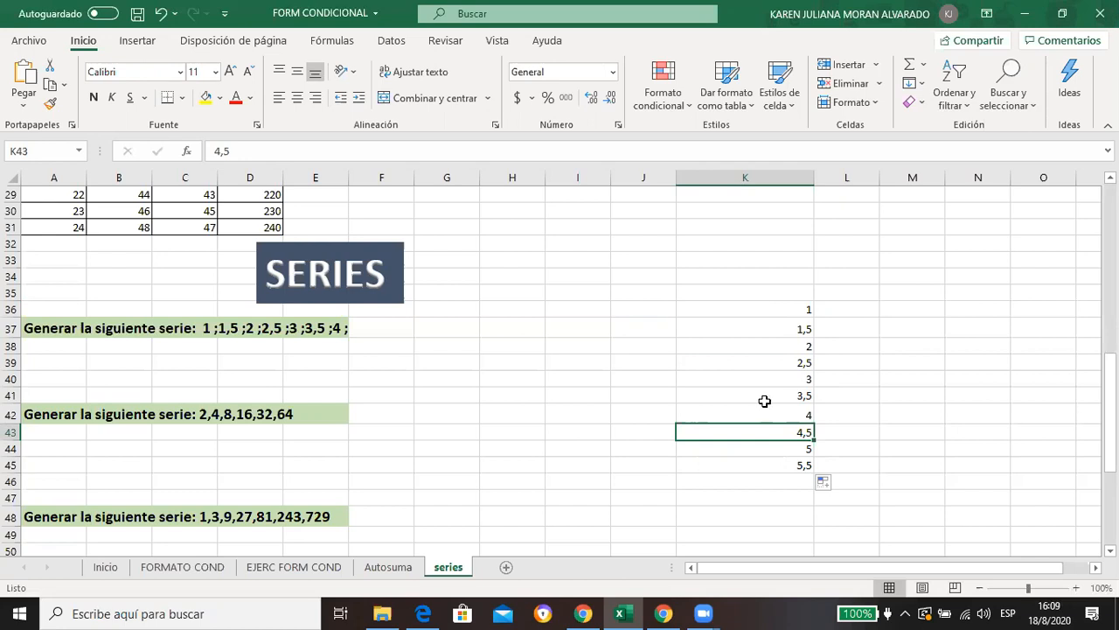
{"action": "left_click_drag", "start_coordinate": [761, 310], "coordinate": [763, 464]}
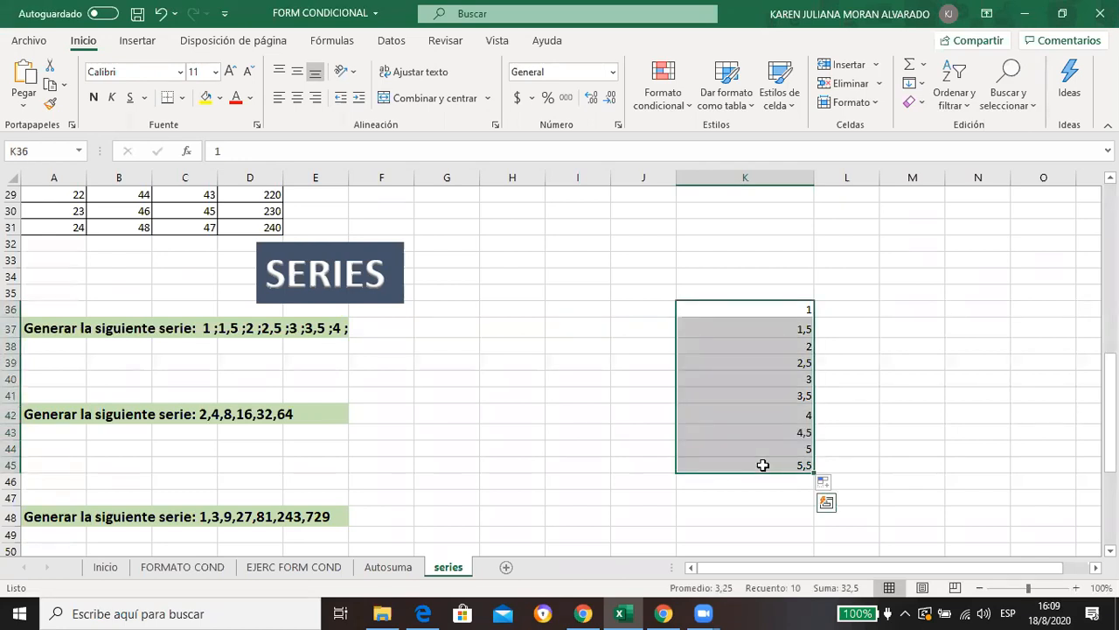
{"action": "key", "text": "Delete"}
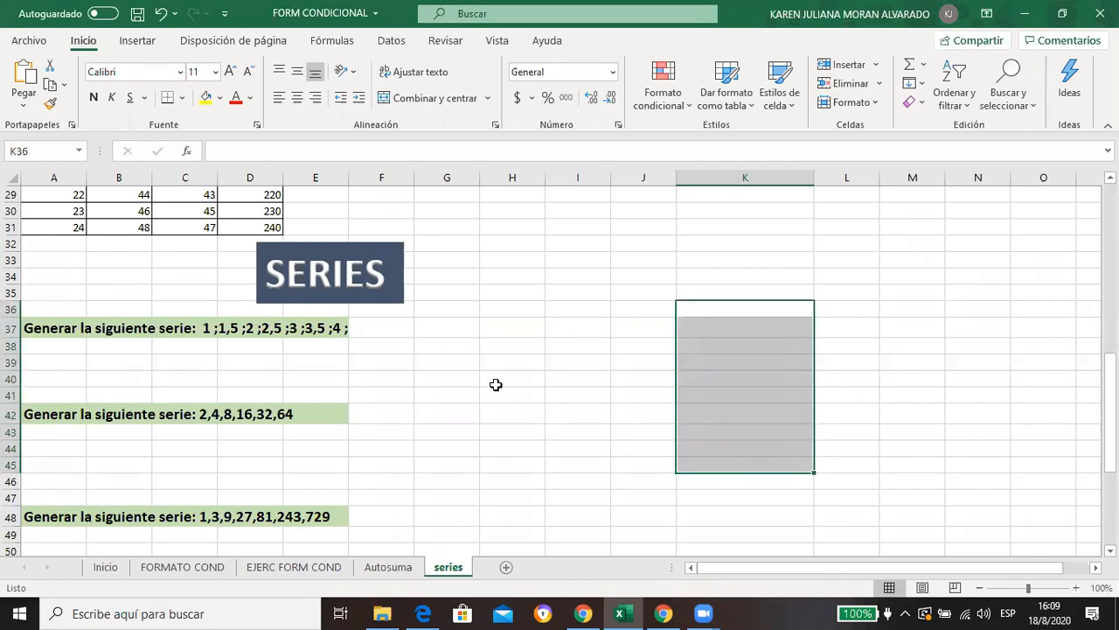
Step: Enter 1 in A39 as the starting value of the 1 ;1,5 ;2 exercise and select that cell
{"action": "left_click", "coordinate": [55, 365]}
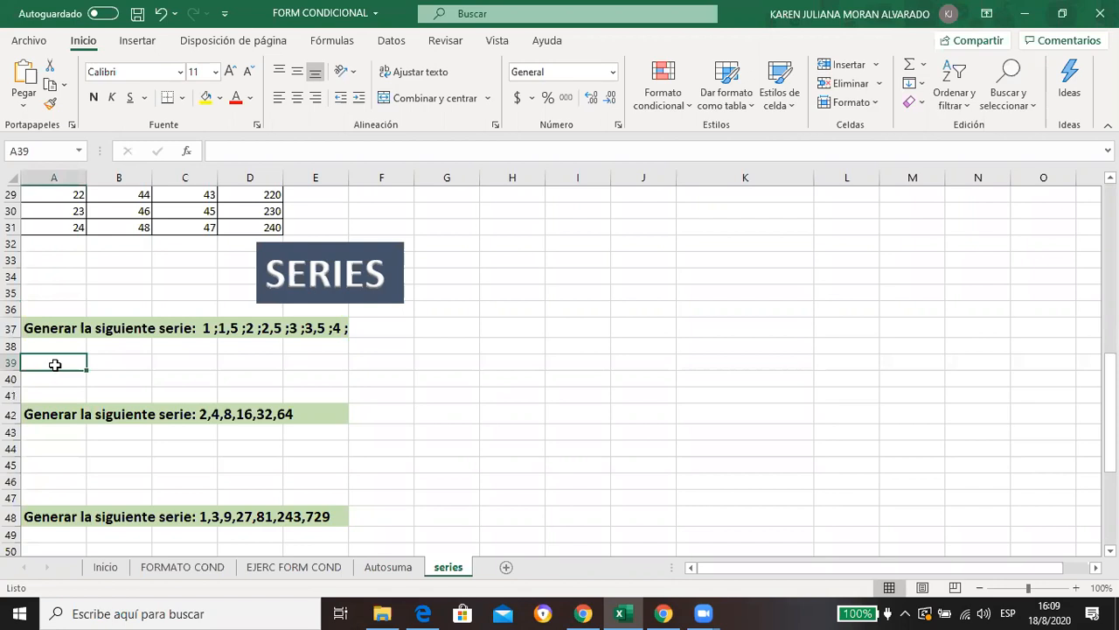
{"action": "type", "text": "1"}
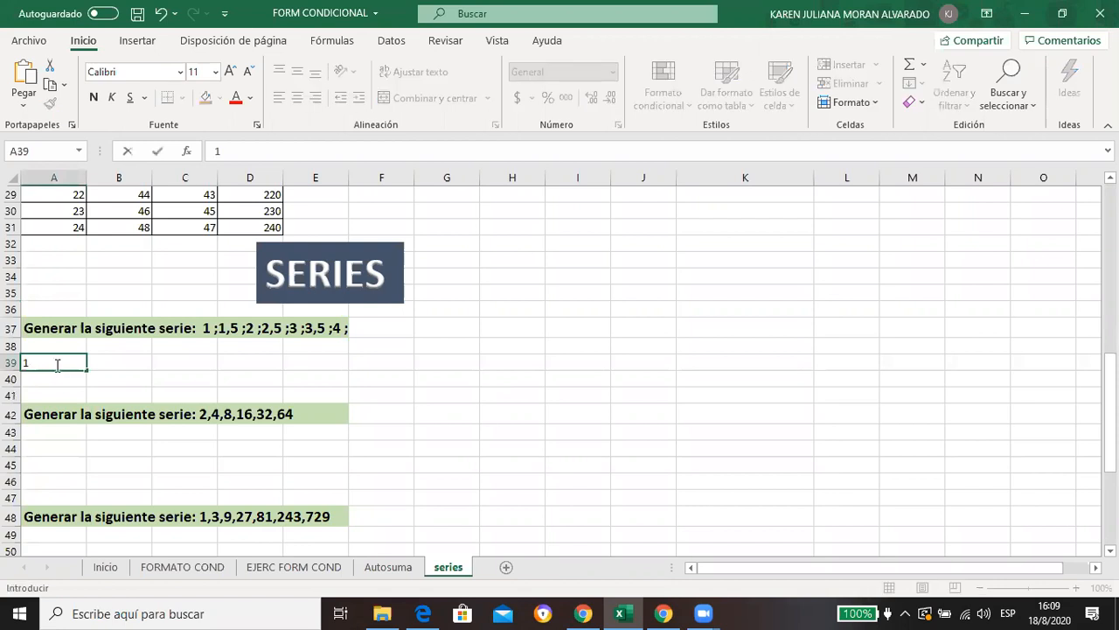
{"action": "left_click", "coordinate": [112, 382]}
{"action": "left_click", "coordinate": [63, 361]}
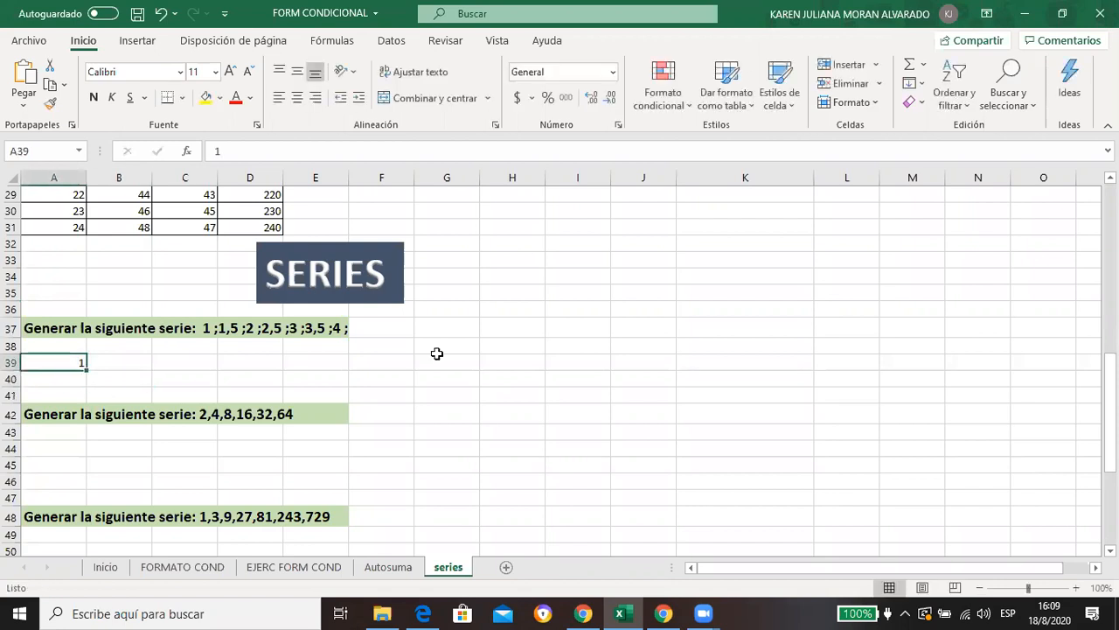
Step: Generate a linear series in rows from A39 with the Series fill command, using increment 0,5 and limit 4
{"action": "left_click", "coordinate": [922, 85]}
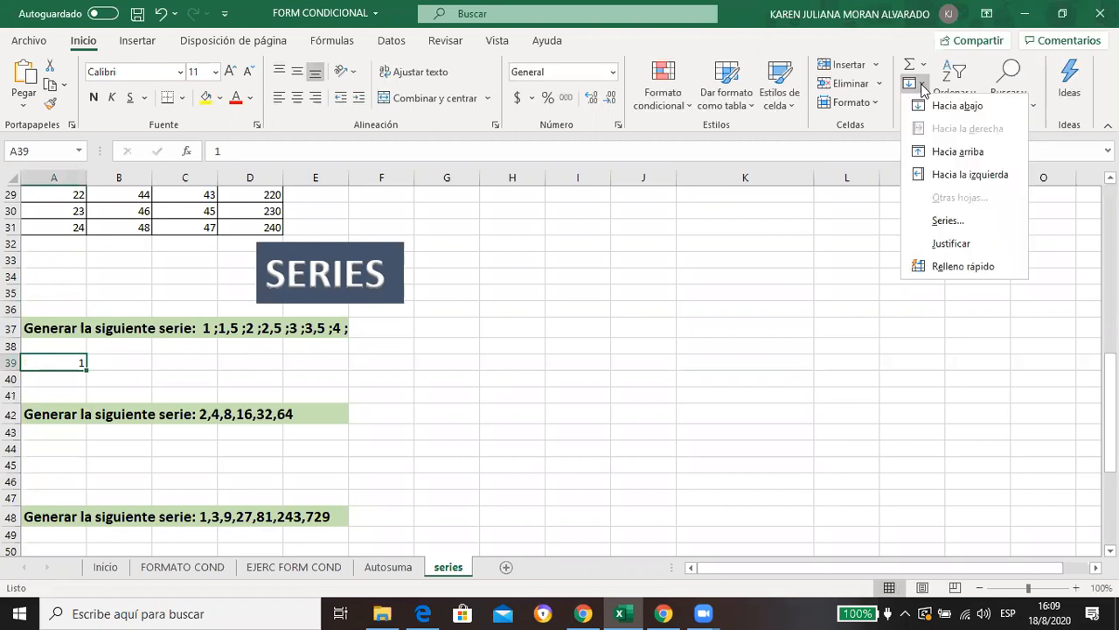
{"action": "left_click", "coordinate": [956, 223]}
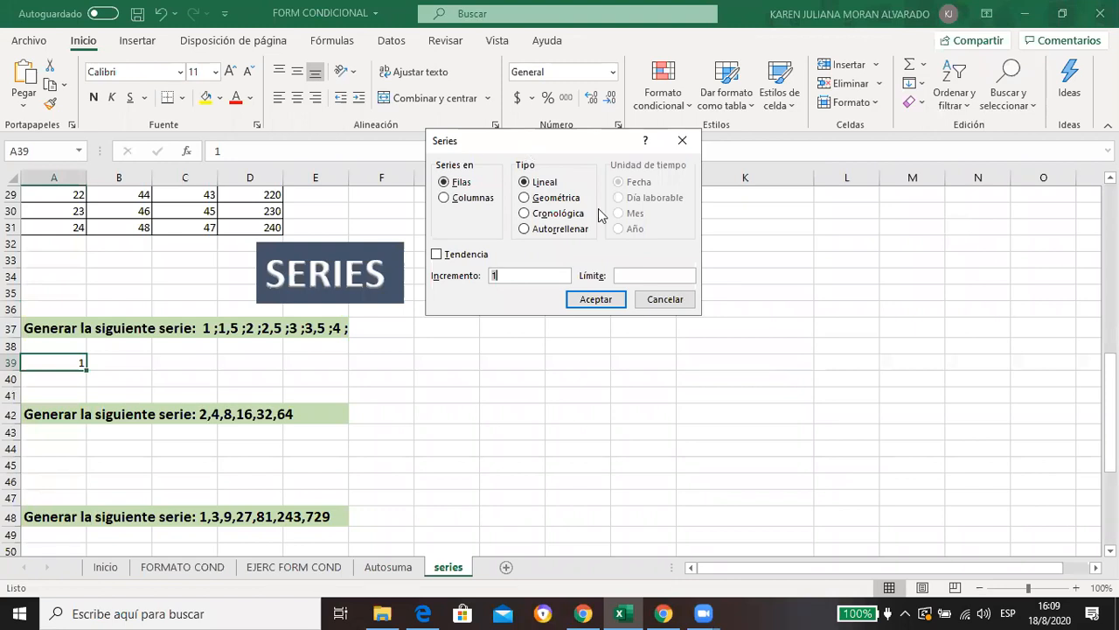
{"action": "left_click_drag", "start_coordinate": [529, 145], "coordinate": [664, 243]}
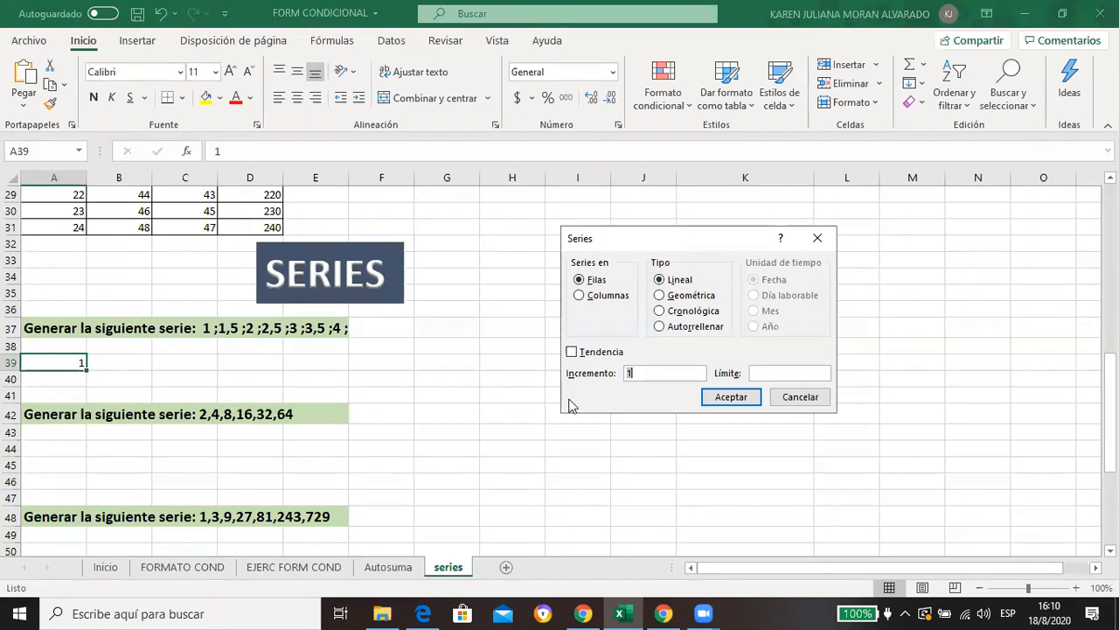
{"action": "left_click", "coordinate": [645, 373]}
{"action": "key", "text": "BackSpace"}
{"action": "type", "text": "0,5"}
{"action": "type", "text": "4"}
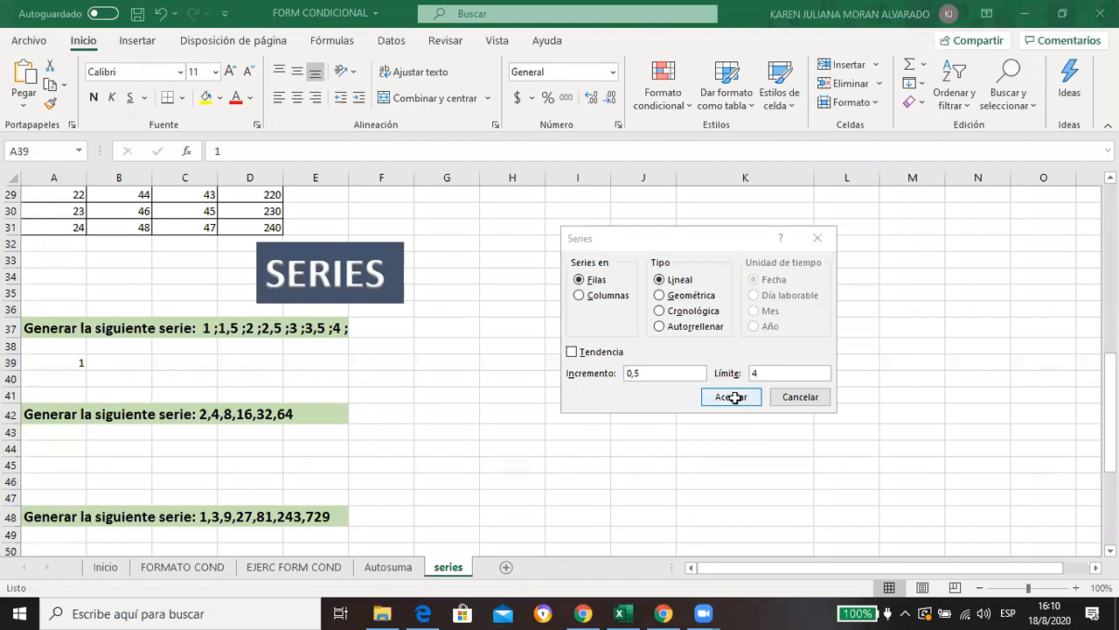
{"action": "left_click", "coordinate": [731, 397]}
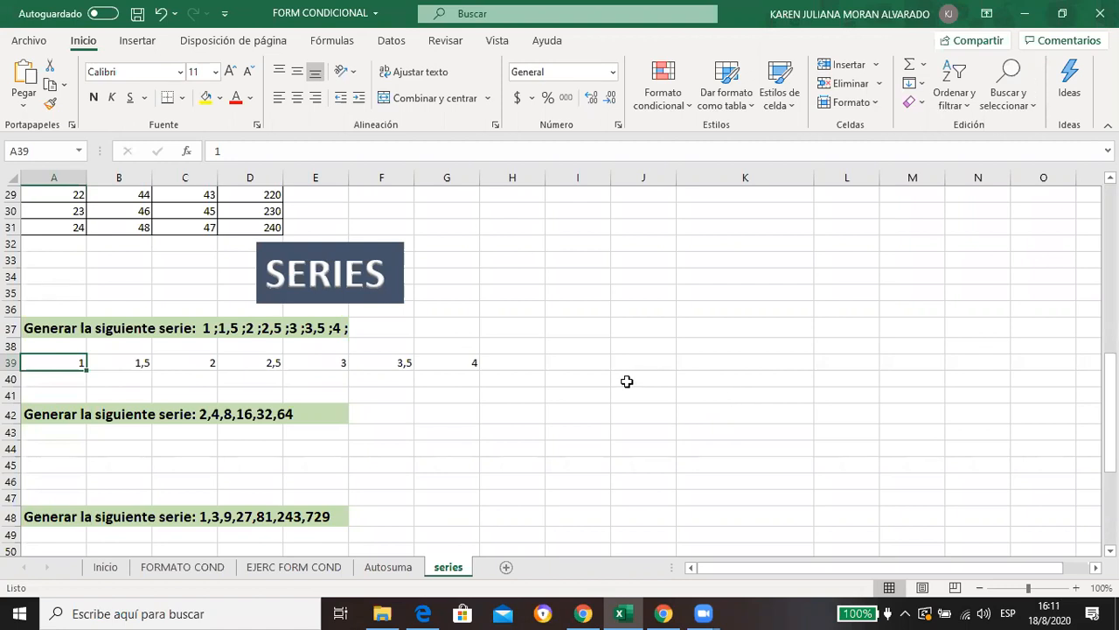
{"action": "left_click", "coordinate": [533, 364]}
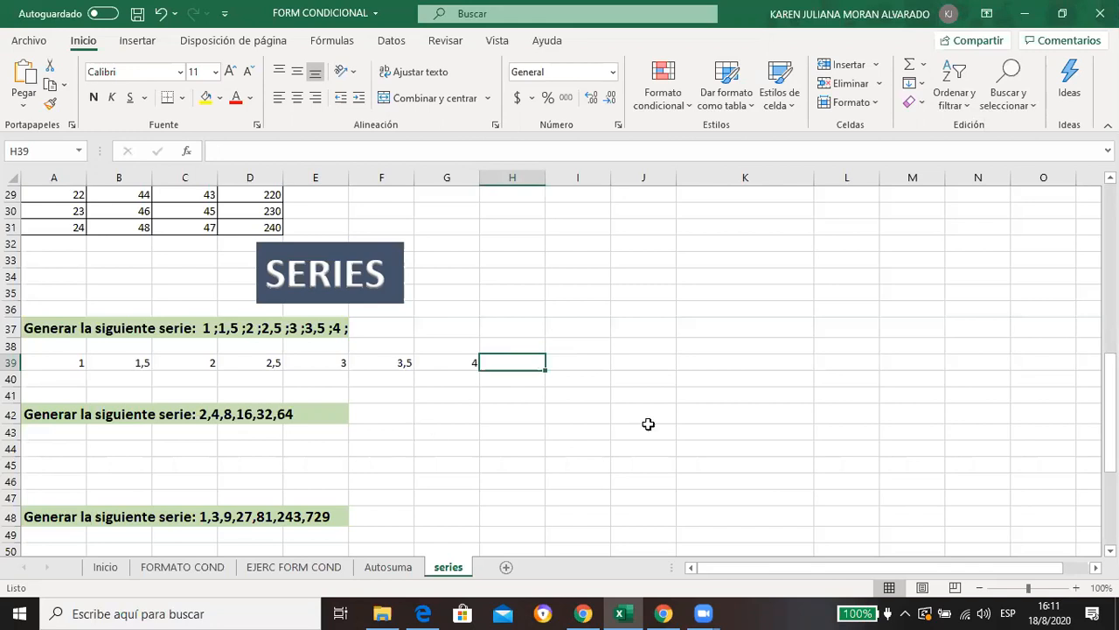
Step: Enter 2 and 4 in K42:K43 and fill the series down through K46
{"action": "left_click", "coordinate": [689, 416]}
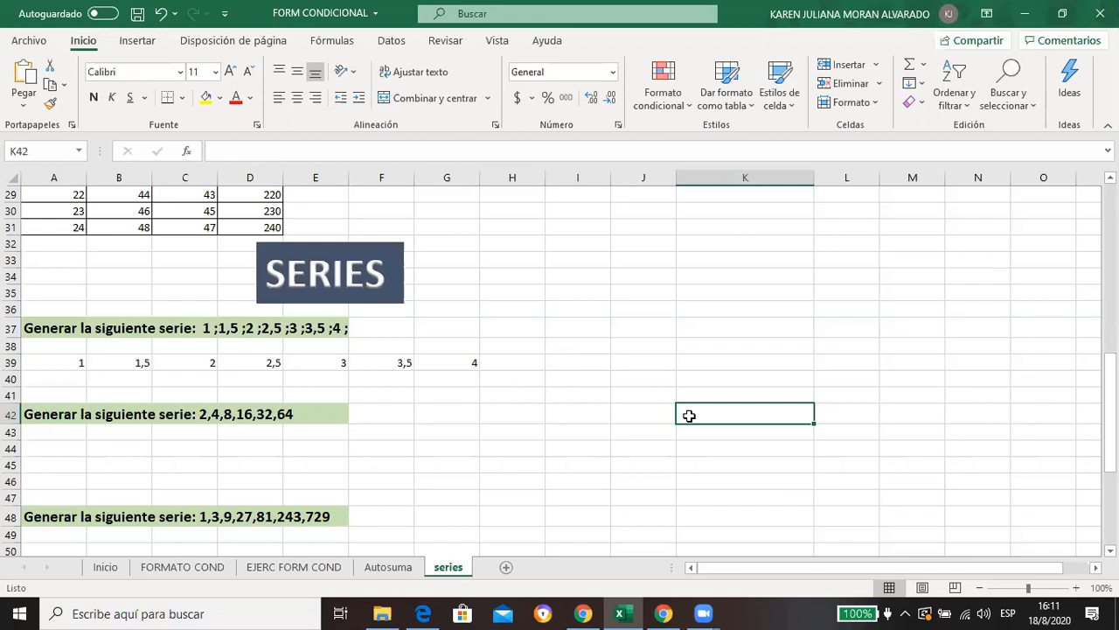
{"action": "type", "text": "2"}
{"action": "key", "text": "Return"}
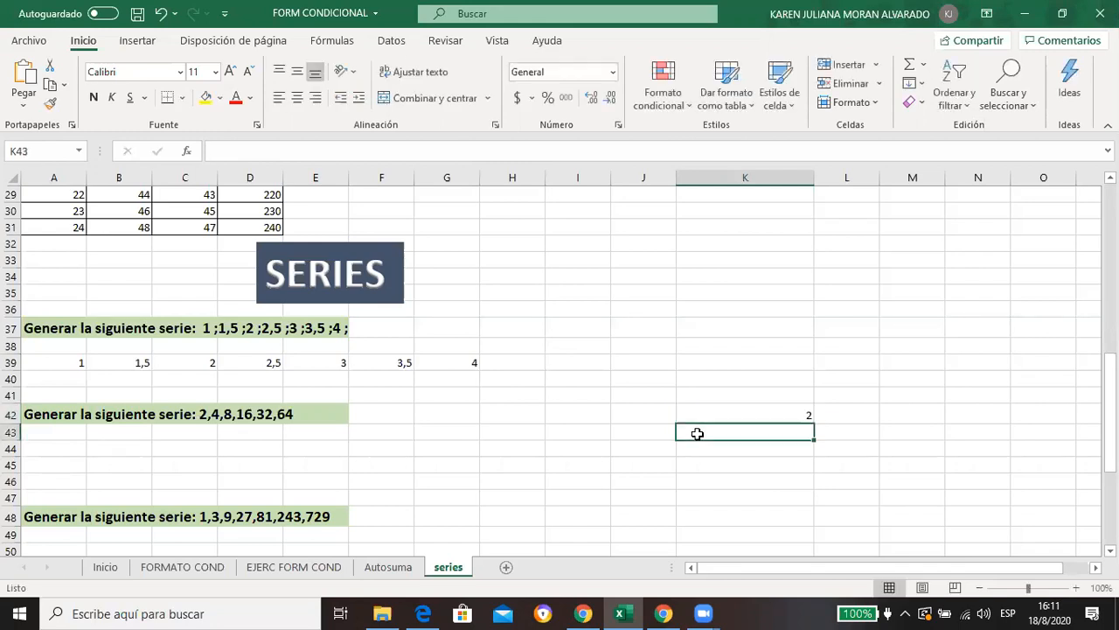
{"action": "type", "text": "4"}
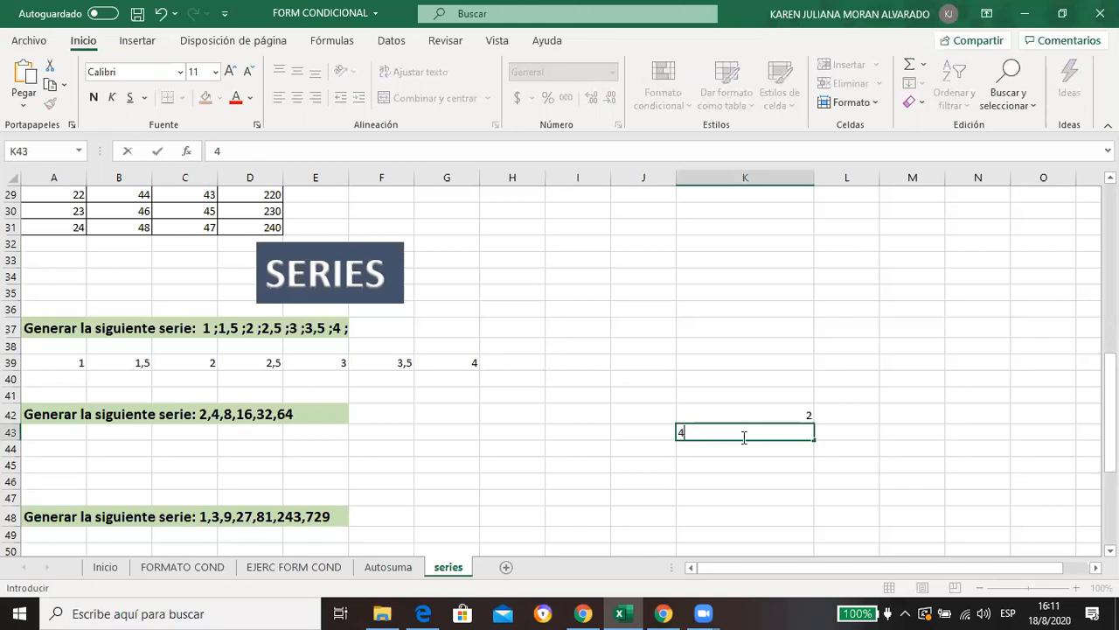
{"action": "left_click", "coordinate": [755, 502]}
{"action": "left_click_drag", "start_coordinate": [787, 420], "coordinate": [812, 482]}
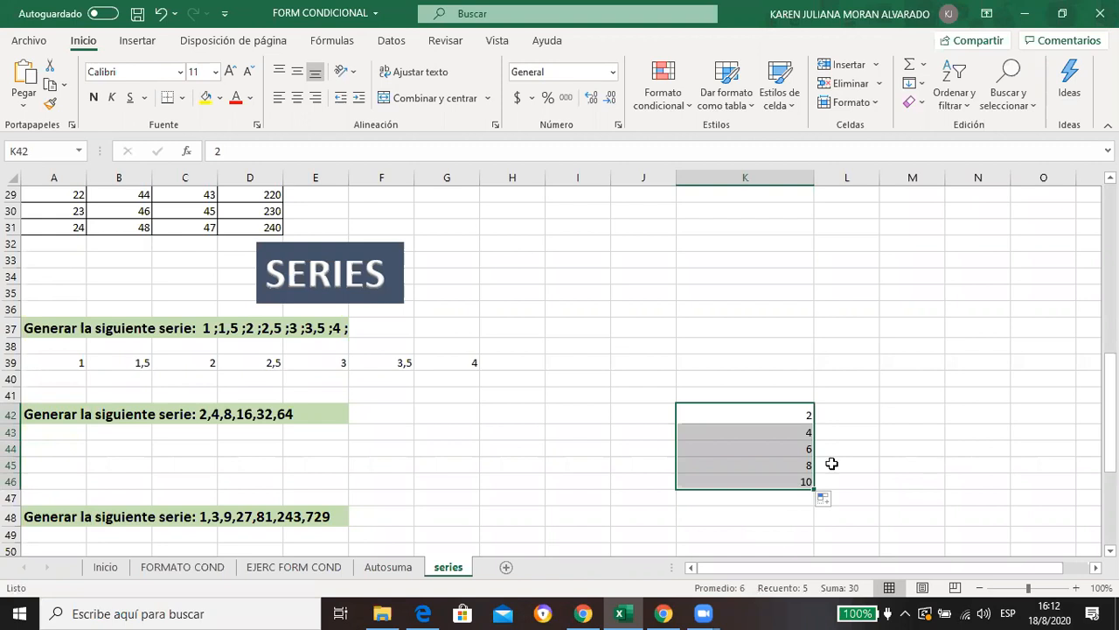
Step: Clear the filled values in K44:K46, keeping the two starting numbers above them
{"action": "left_click", "coordinate": [799, 449]}
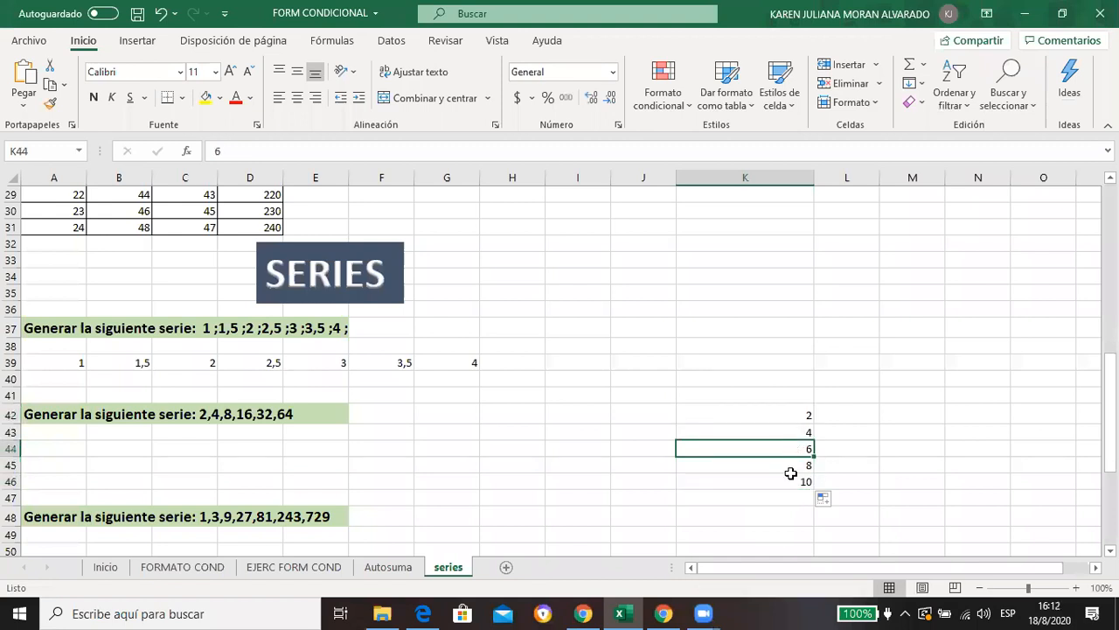
{"action": "left_click", "coordinate": [790, 476], "text": "shift"}
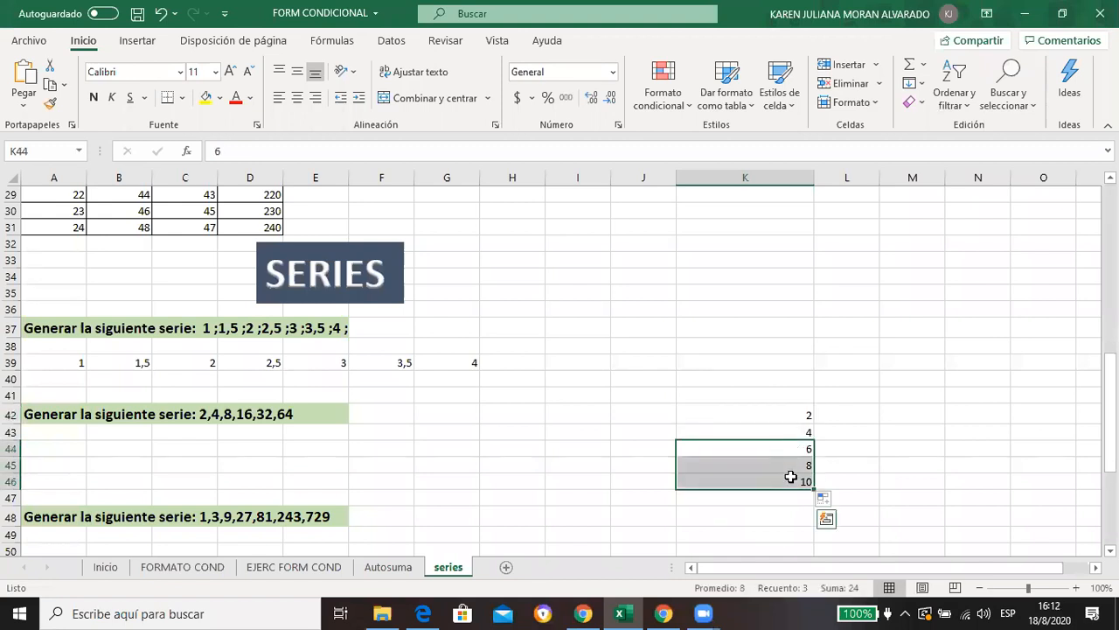
{"action": "key", "text": "Delete"}
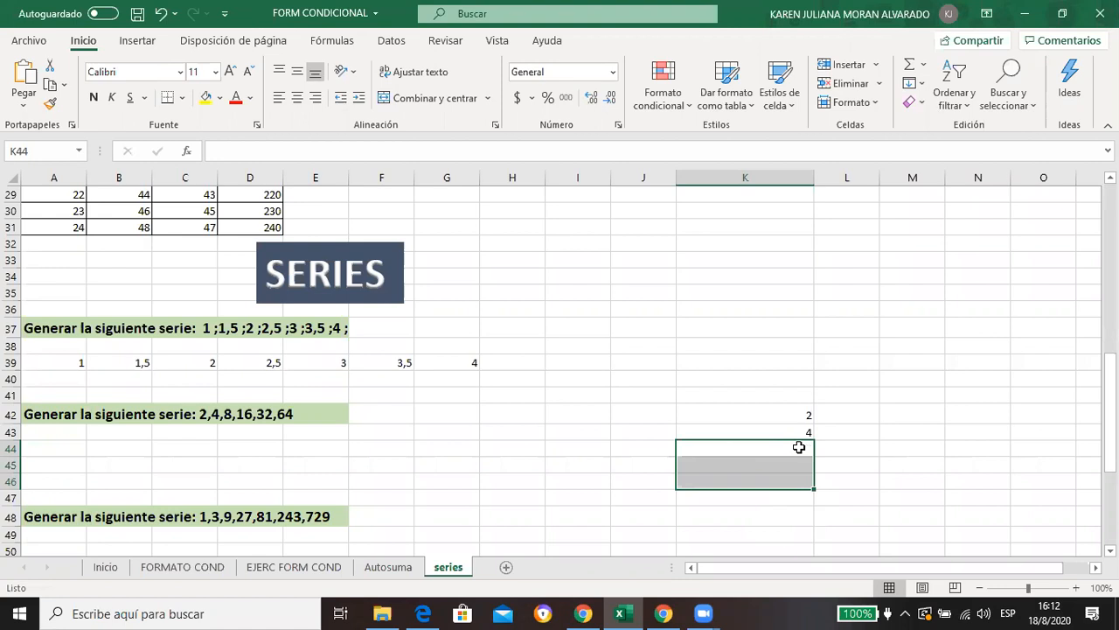
Step: Enter 8 in K44, try to extend K42:K44 down through K48 by filling, and clear K42:K48
{"action": "type", "text": "8"}
{"action": "left_click", "coordinate": [924, 494]}
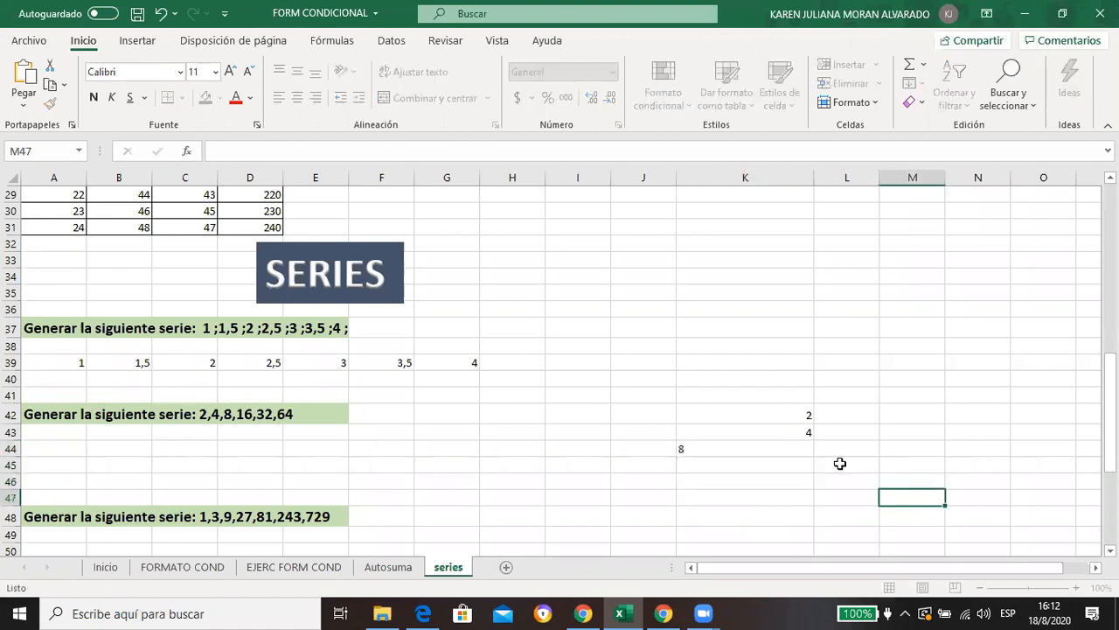
{"action": "left_click", "coordinate": [778, 417]}
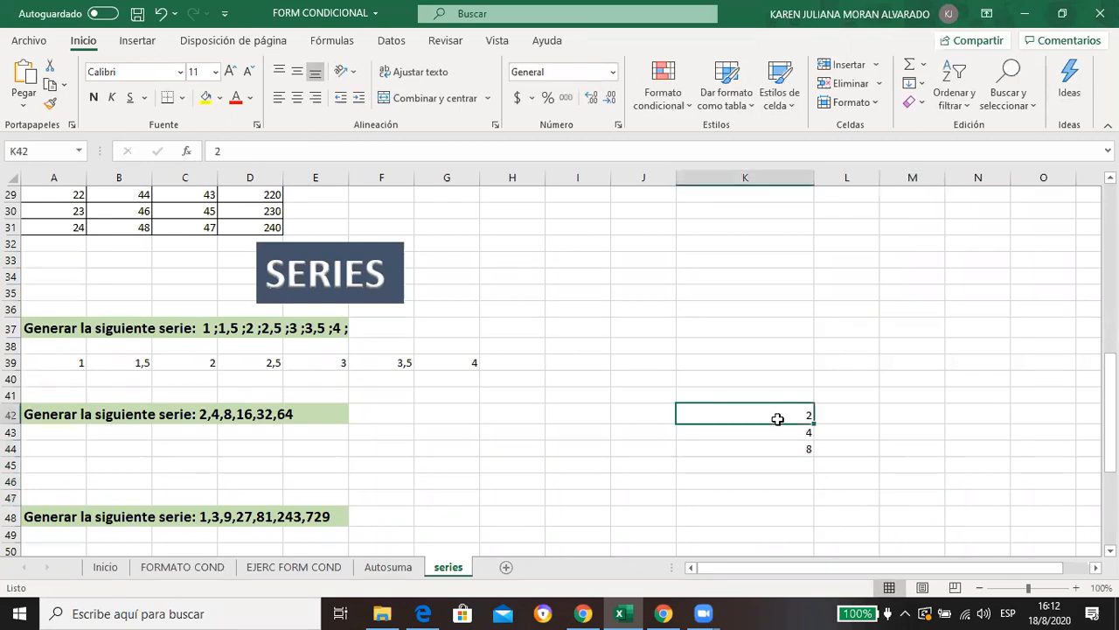
{"action": "left_click_drag", "start_coordinate": [778, 418], "coordinate": [774, 450]}
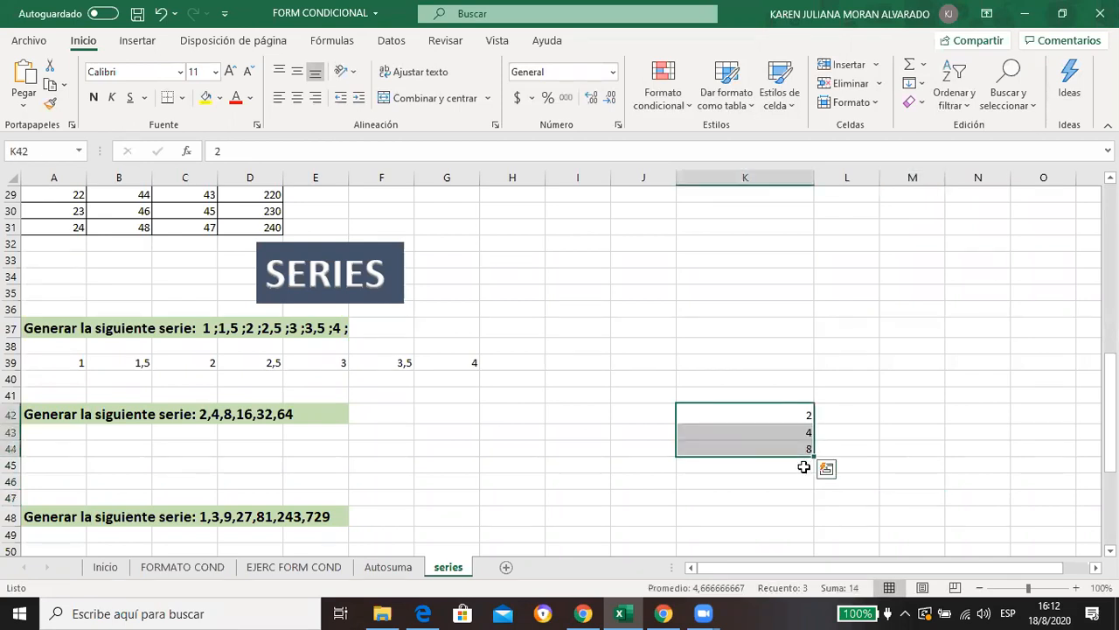
{"action": "left_click_drag", "start_coordinate": [814, 453], "coordinate": [802, 521]}
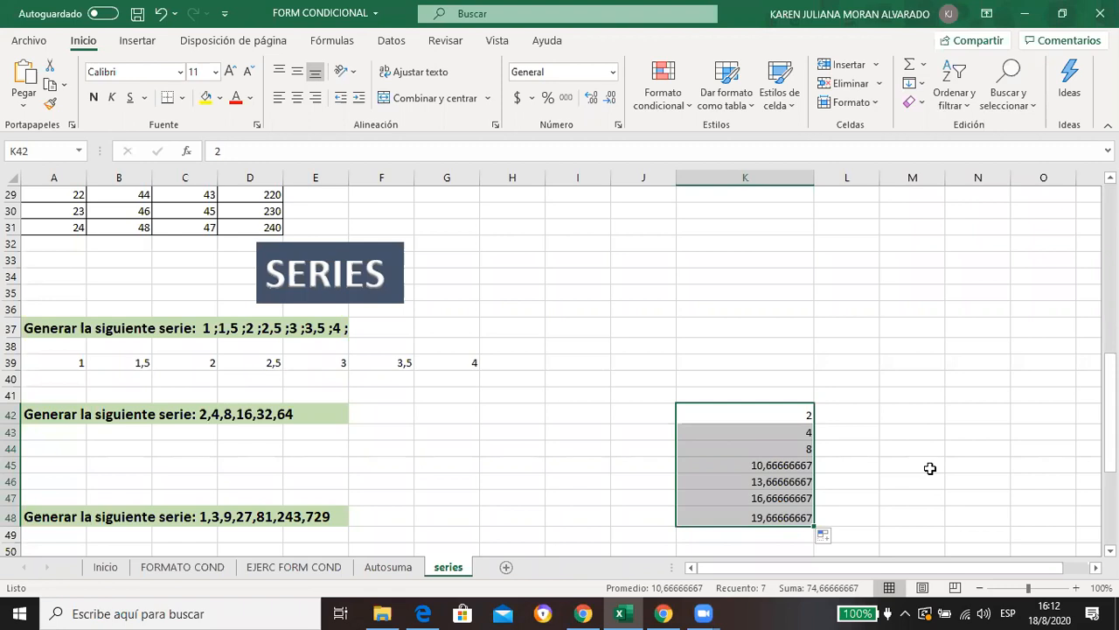
{"action": "key", "text": "Delete"}
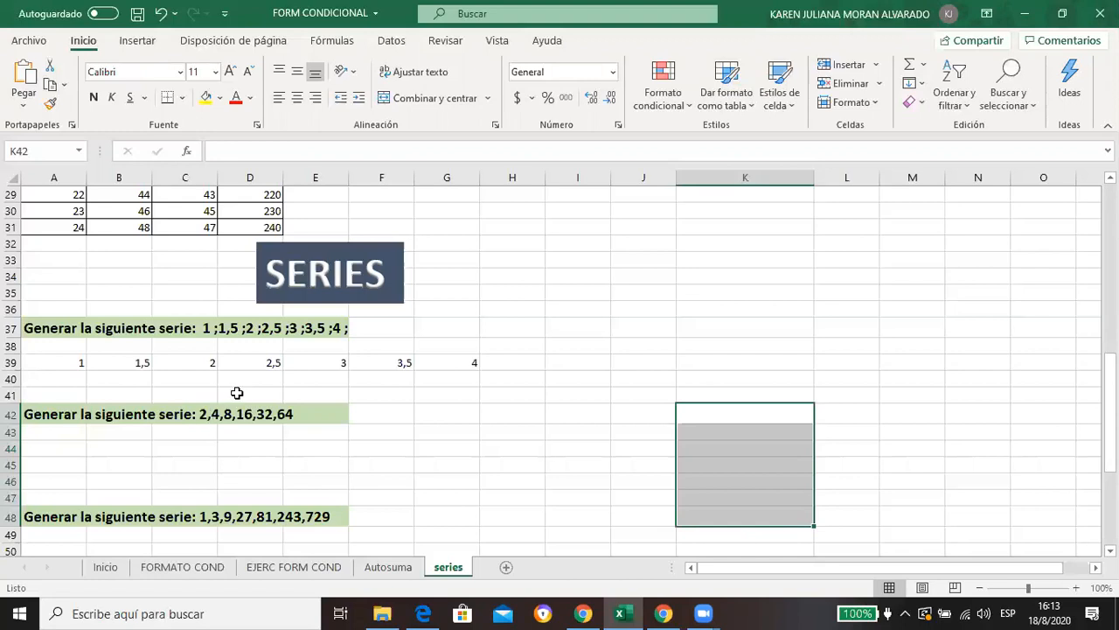
{"action": "left_click", "coordinate": [236, 394]}
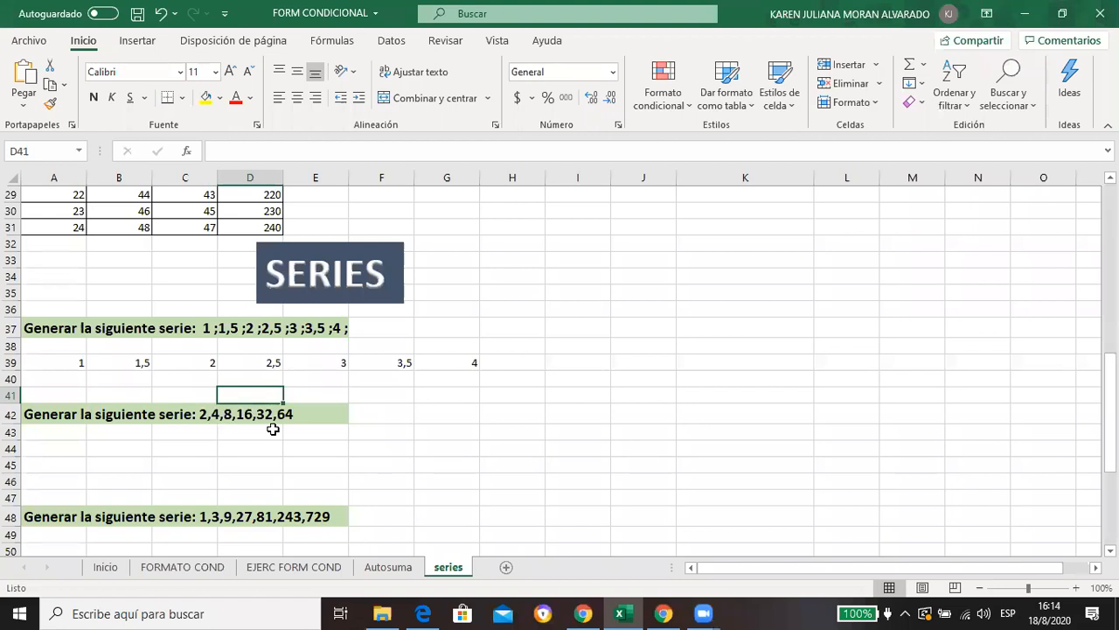
{"action": "left_click", "coordinate": [49, 446]}
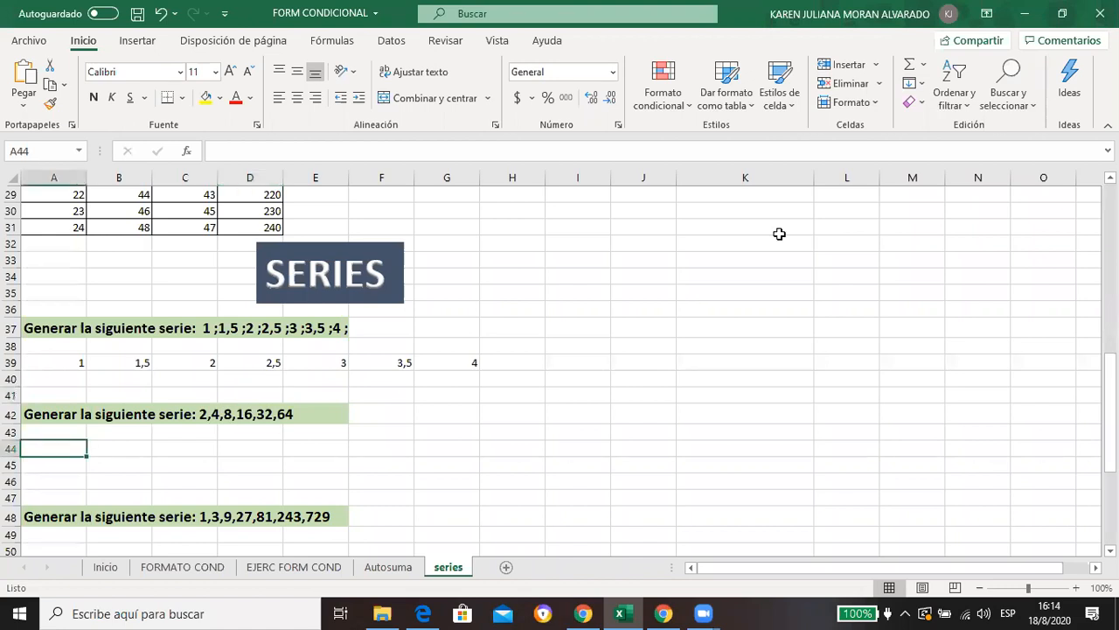
{"action": "left_click", "coordinate": [915, 85]}
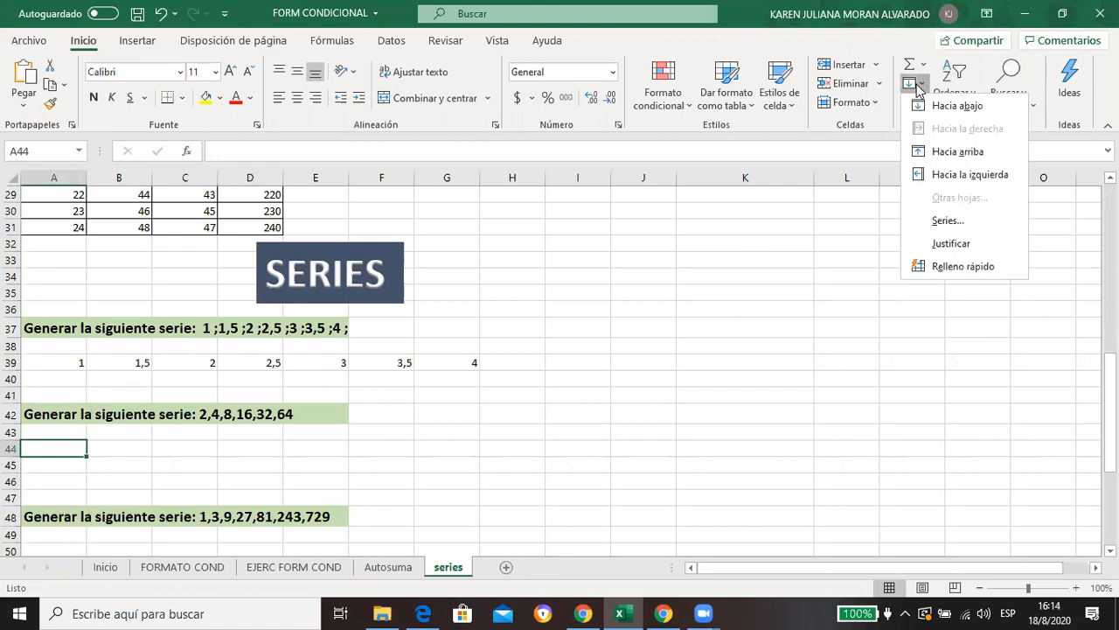
{"action": "left_click", "coordinate": [957, 222]}
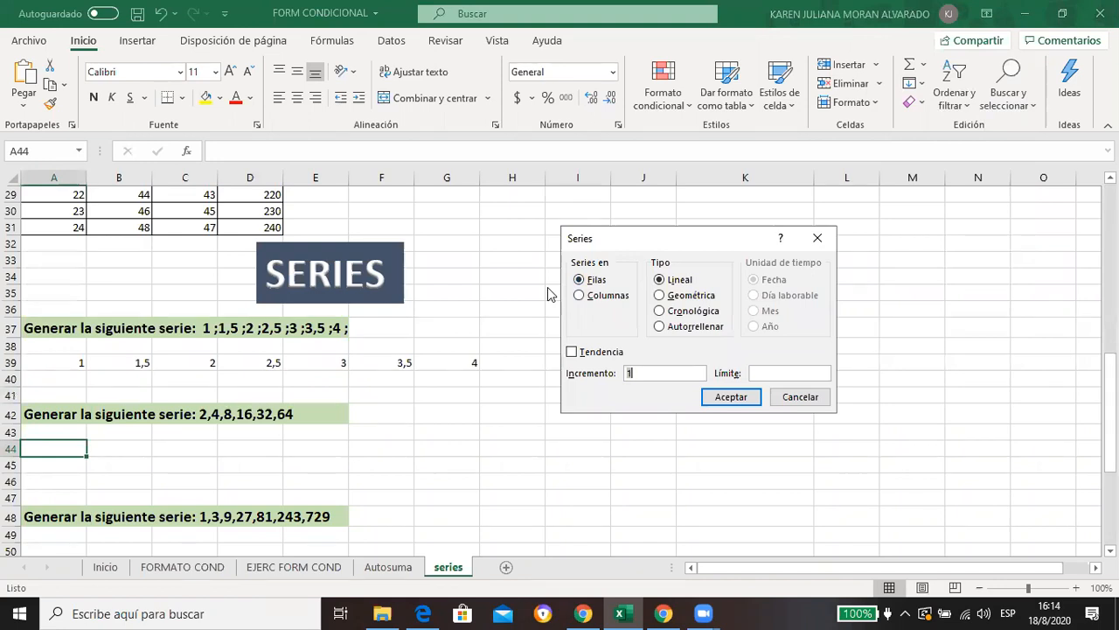
{"action": "left_click", "coordinate": [688, 299]}
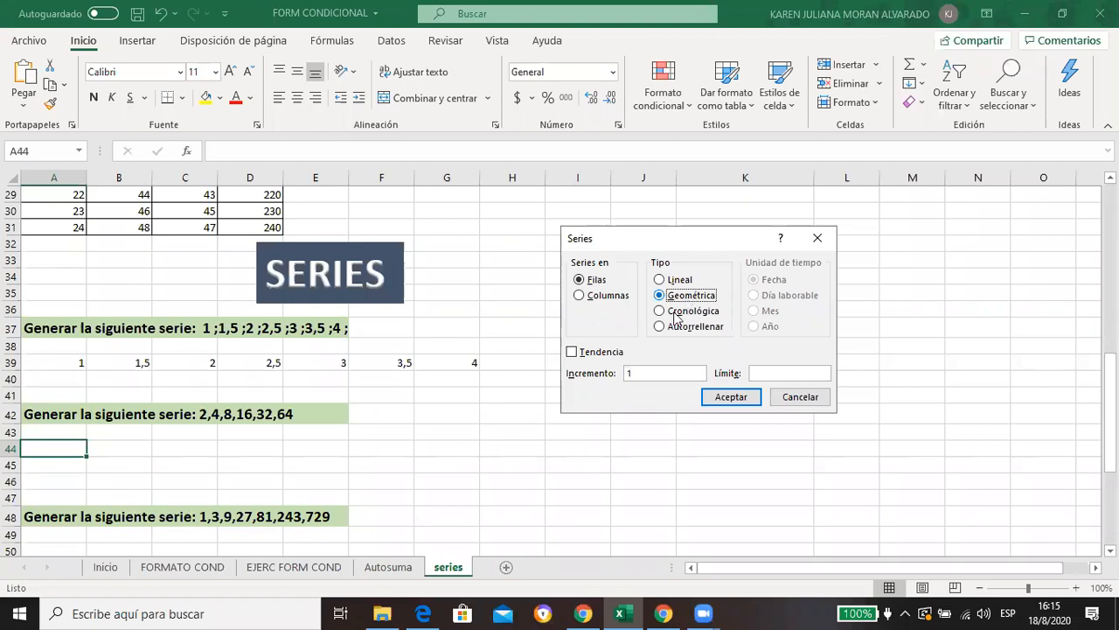
{"action": "left_click", "coordinate": [653, 371]}
{"action": "key", "text": "BackSpace"}
{"action": "type", "text": "2"}
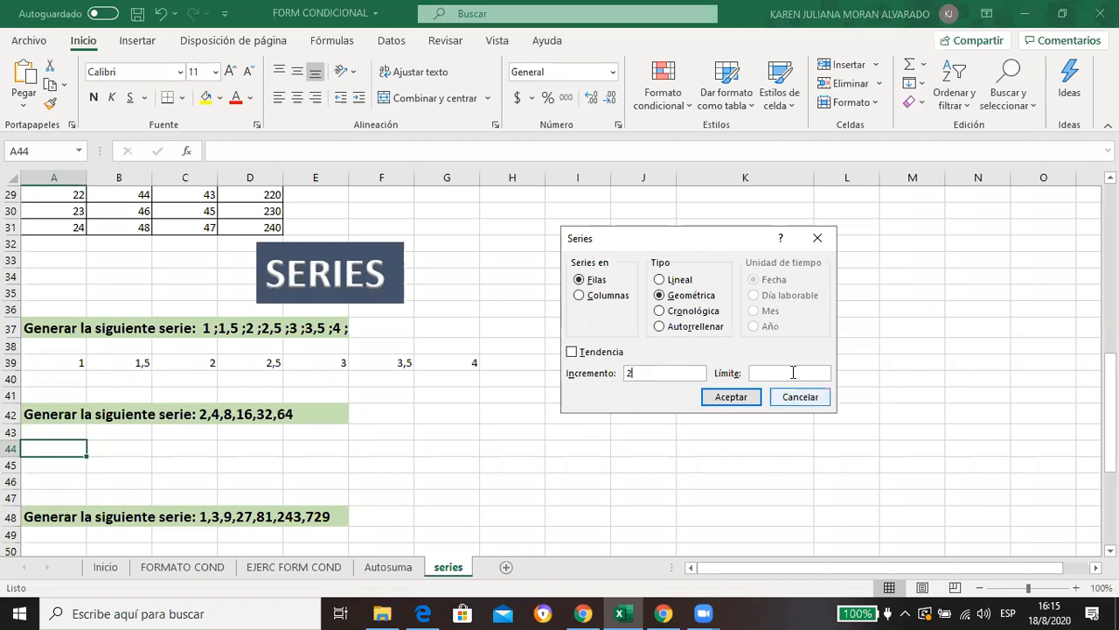
{"action": "type", "text": "64"}
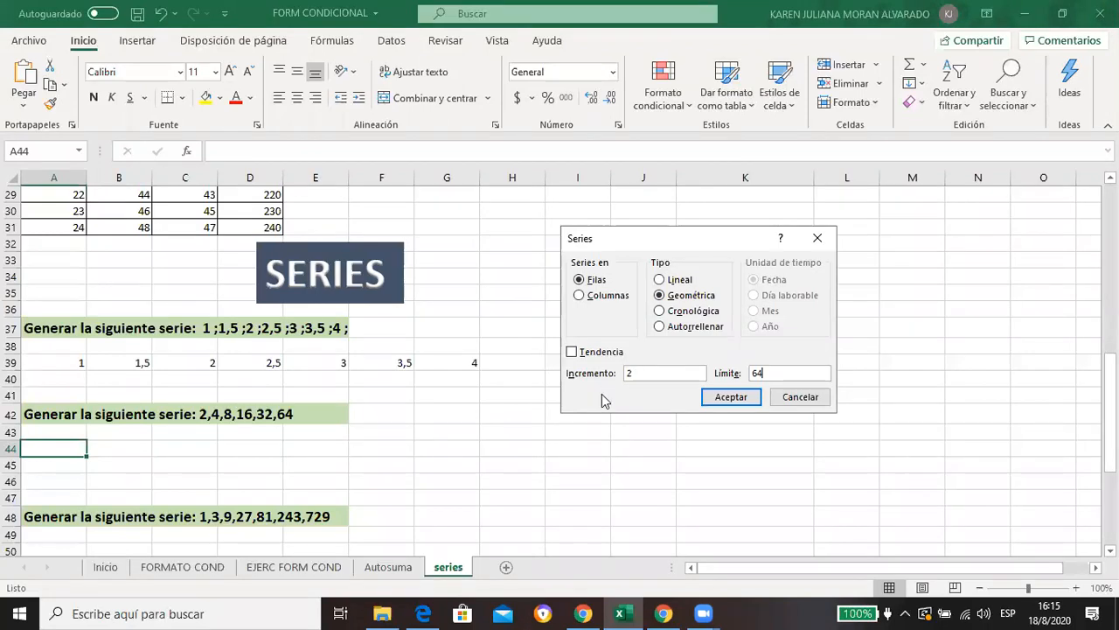
{"action": "left_click", "coordinate": [785, 397]}
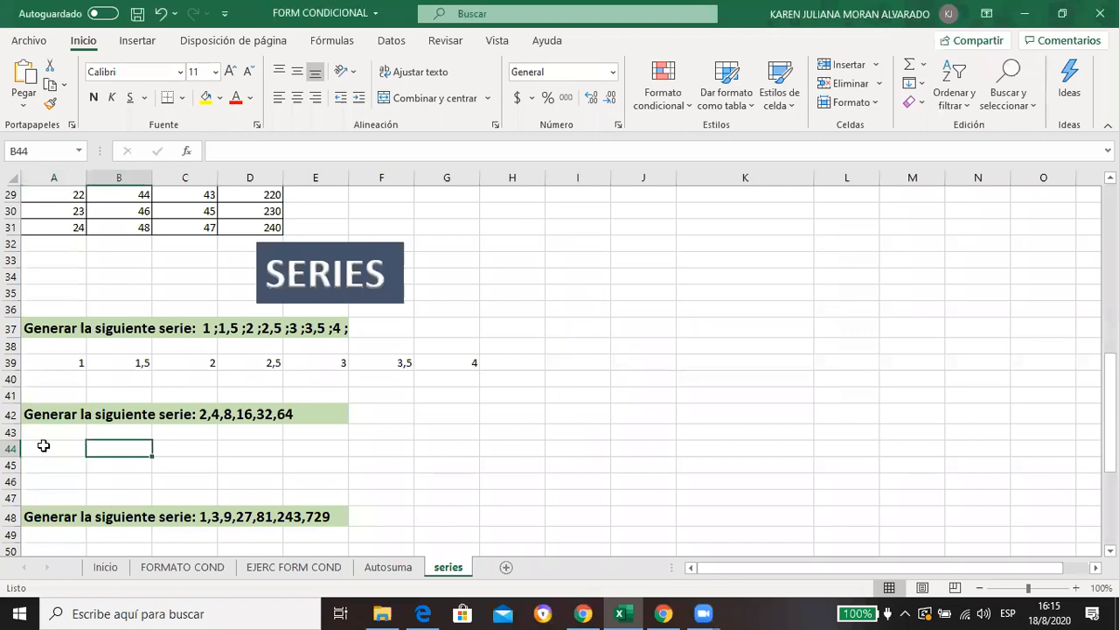
Step: Enter 2 in A44 and generate a geometric series in rows from it with increment 2 and limit 64
{"action": "type", "text": "2"}
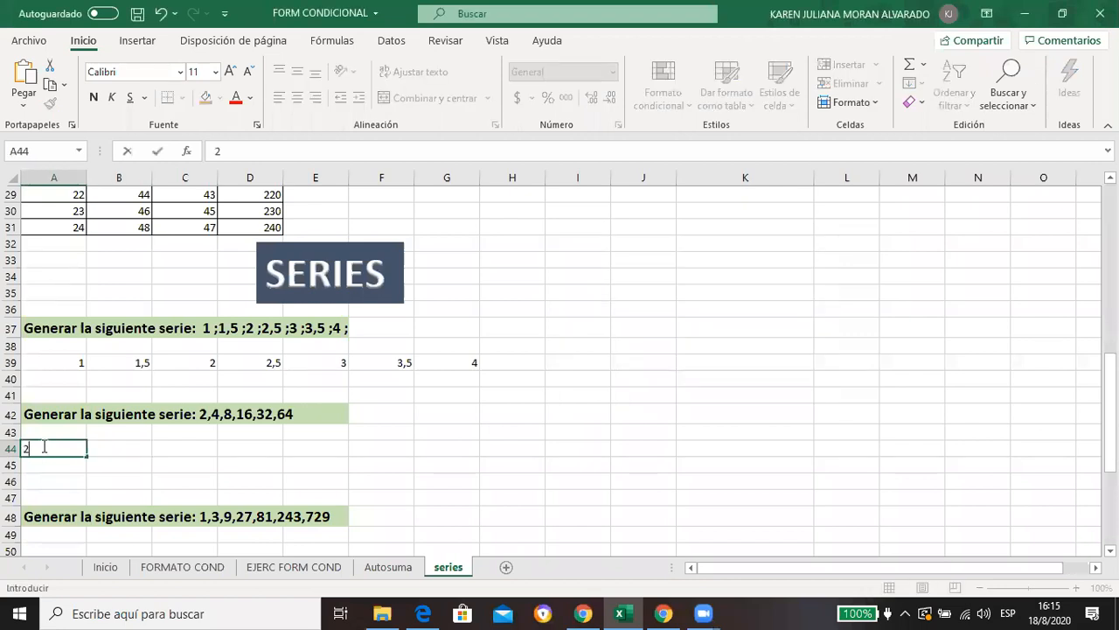
{"action": "left_click", "coordinate": [235, 505]}
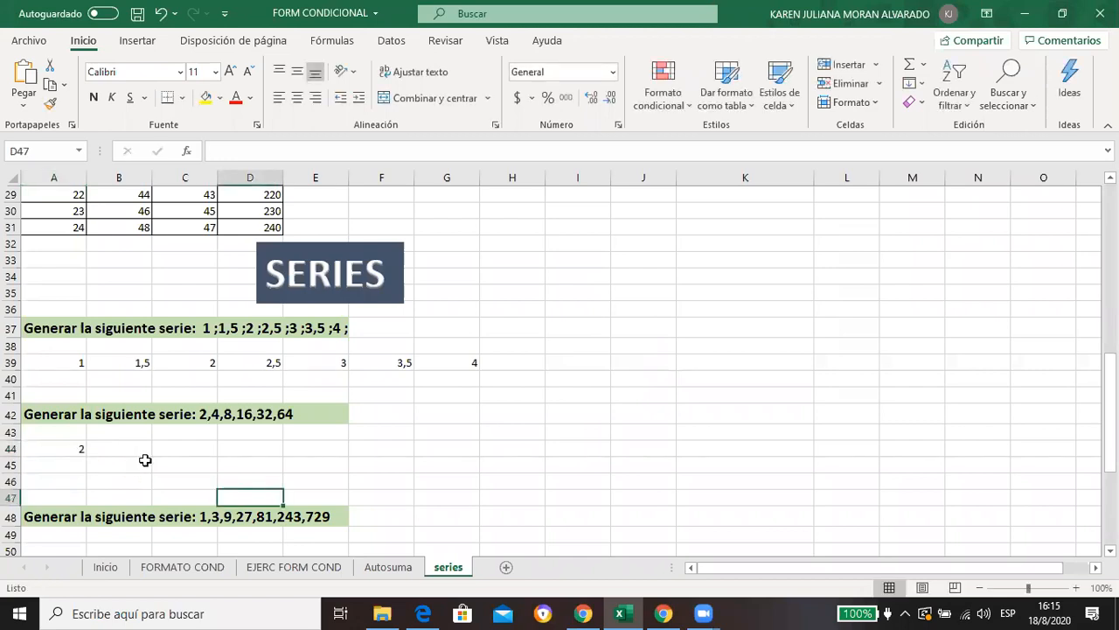
{"action": "left_click", "coordinate": [74, 445]}
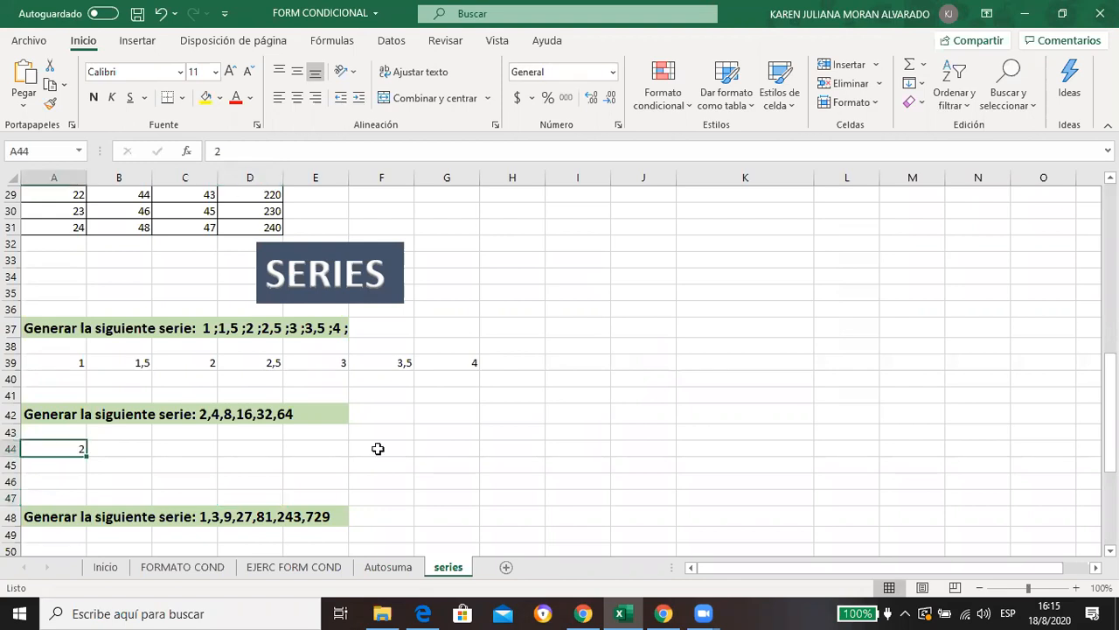
{"action": "left_click", "coordinate": [912, 83]}
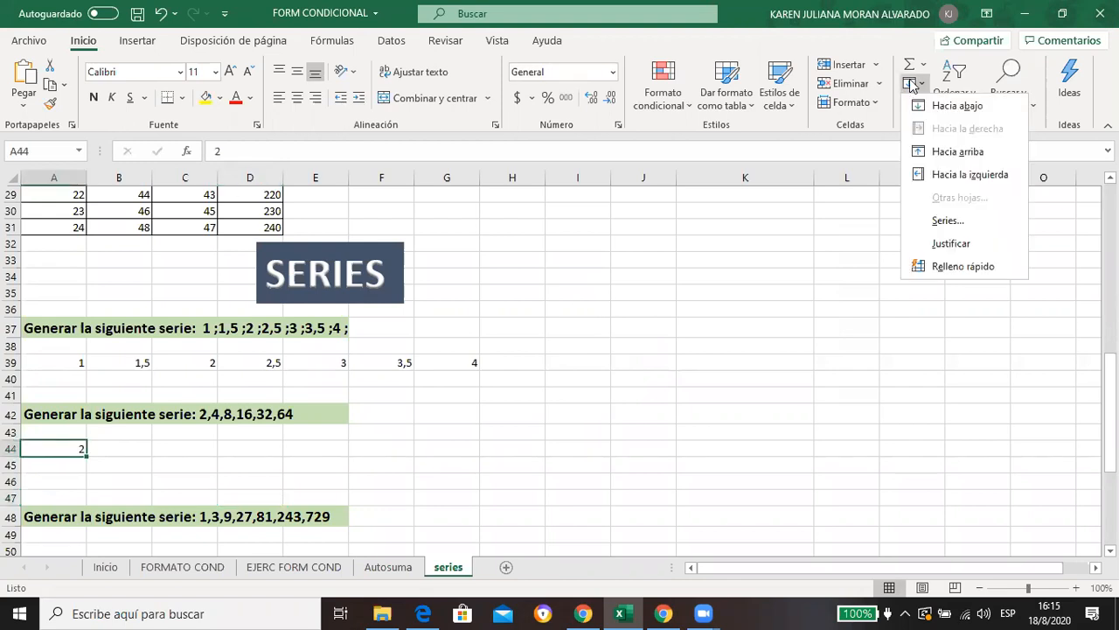
{"action": "left_click", "coordinate": [941, 220]}
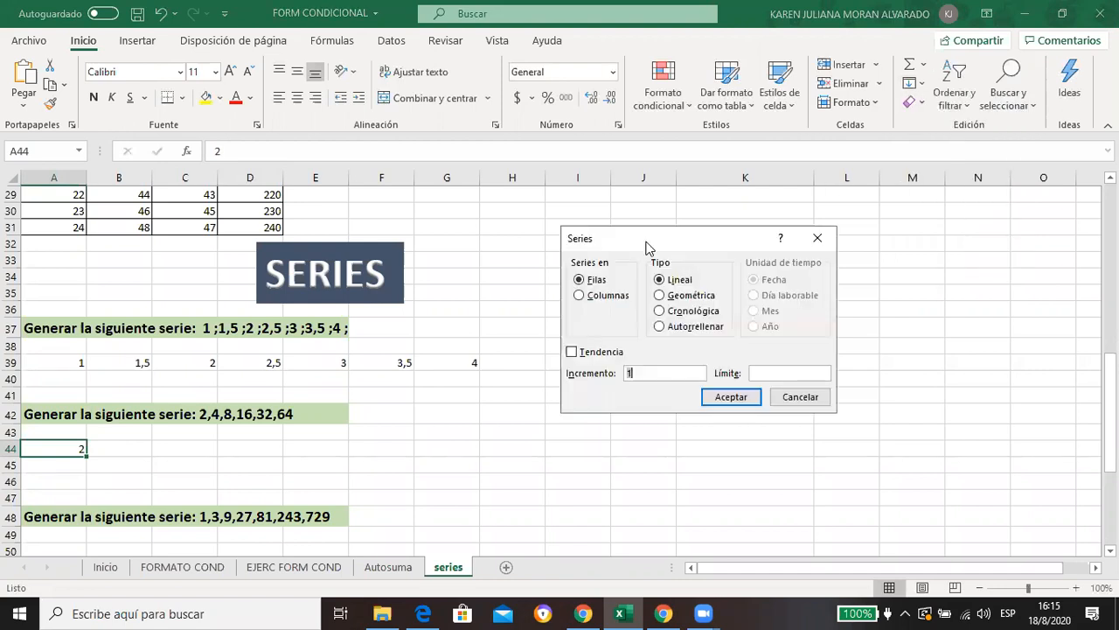
{"action": "left_click", "coordinate": [673, 298]}
{"action": "left_click", "coordinate": [633, 375]}
{"action": "key", "text": "BackSpace"}
{"action": "type", "text": "2"}
{"action": "left_click", "coordinate": [769, 372]}
{"action": "type", "text": "64"}
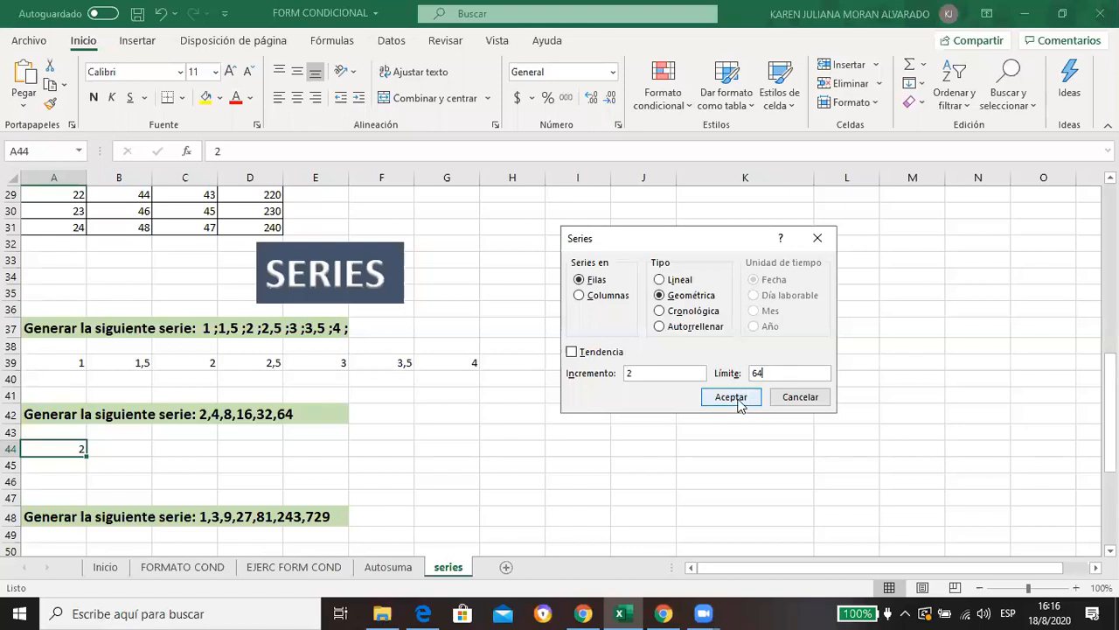
{"action": "left_click", "coordinate": [731, 398]}
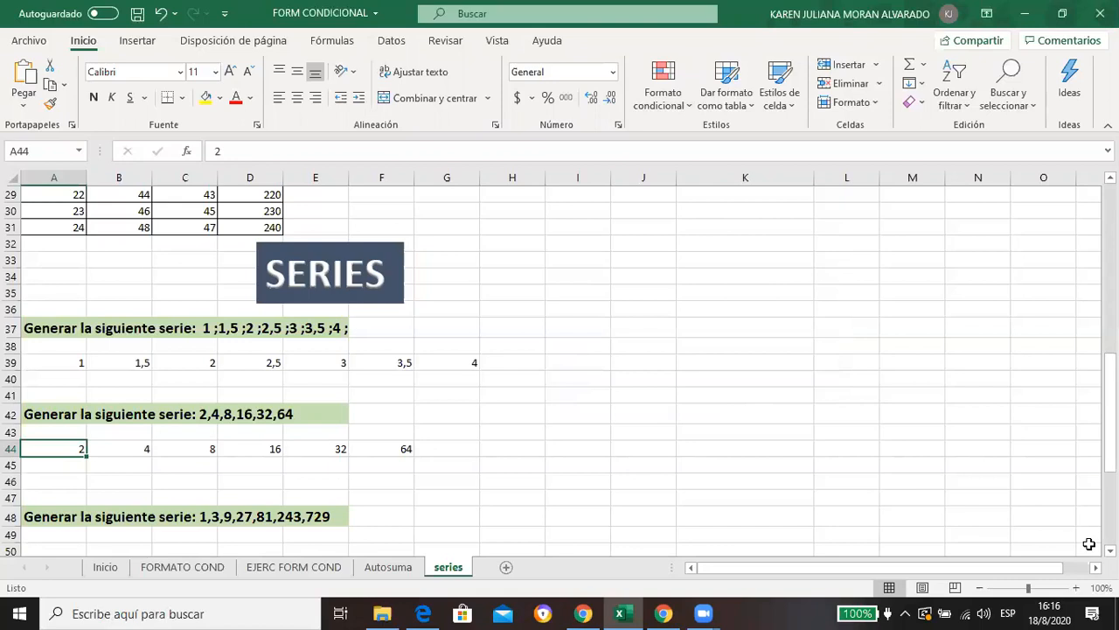
Step: Examine the values of the generated geometric series cell by cell across A44:F44
{"action": "scroll", "coordinate": [1111, 550], "scroll_direction": "down", "scroll_amount": 2}
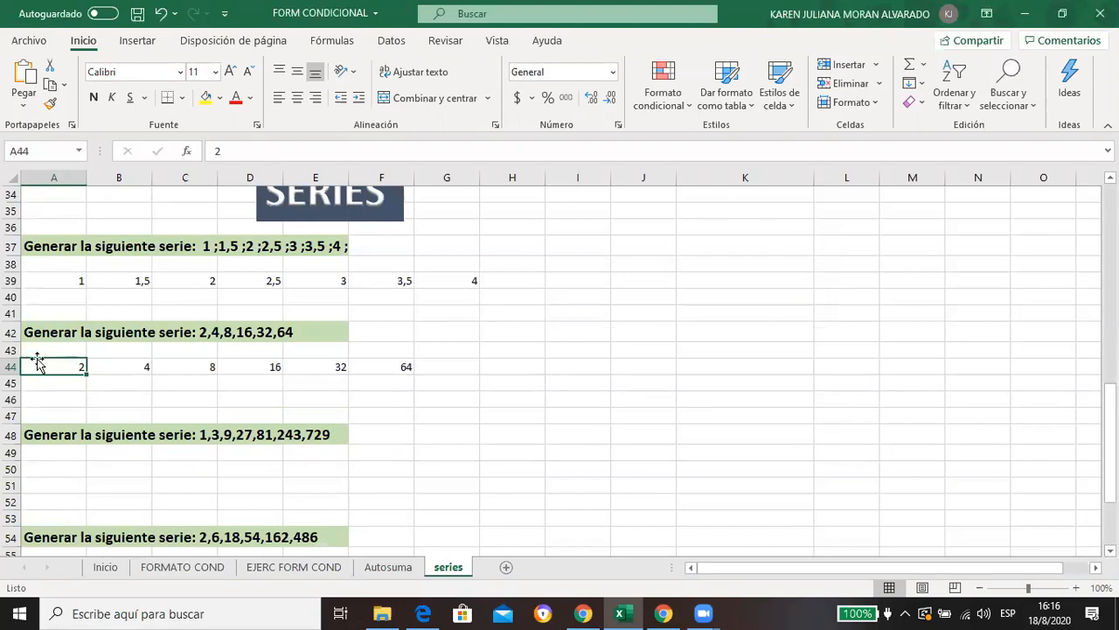
{"action": "left_click", "coordinate": [72, 398]}
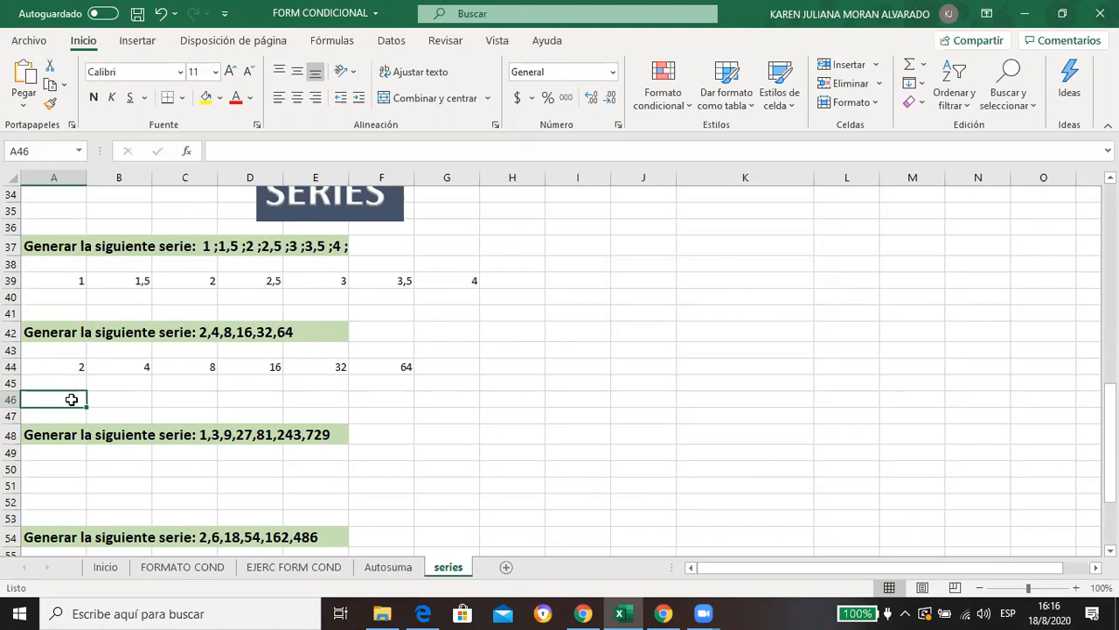
{"action": "left_click", "coordinate": [55, 373]}
{"action": "left_click", "coordinate": [112, 365]}
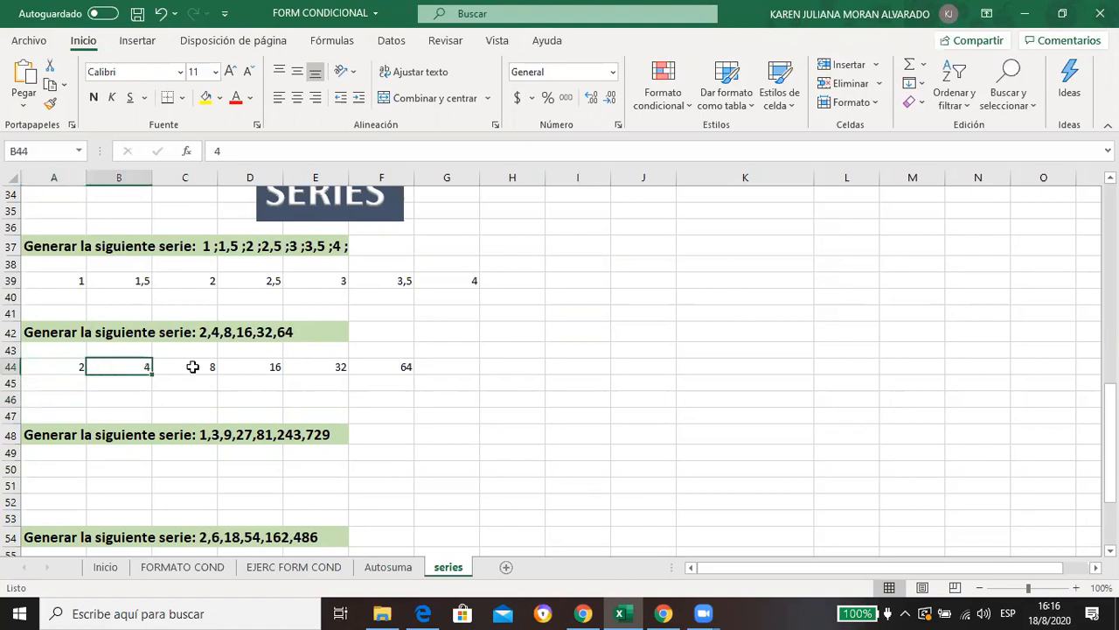
{"action": "left_click", "coordinate": [193, 367]}
{"action": "left_click", "coordinate": [243, 368]}
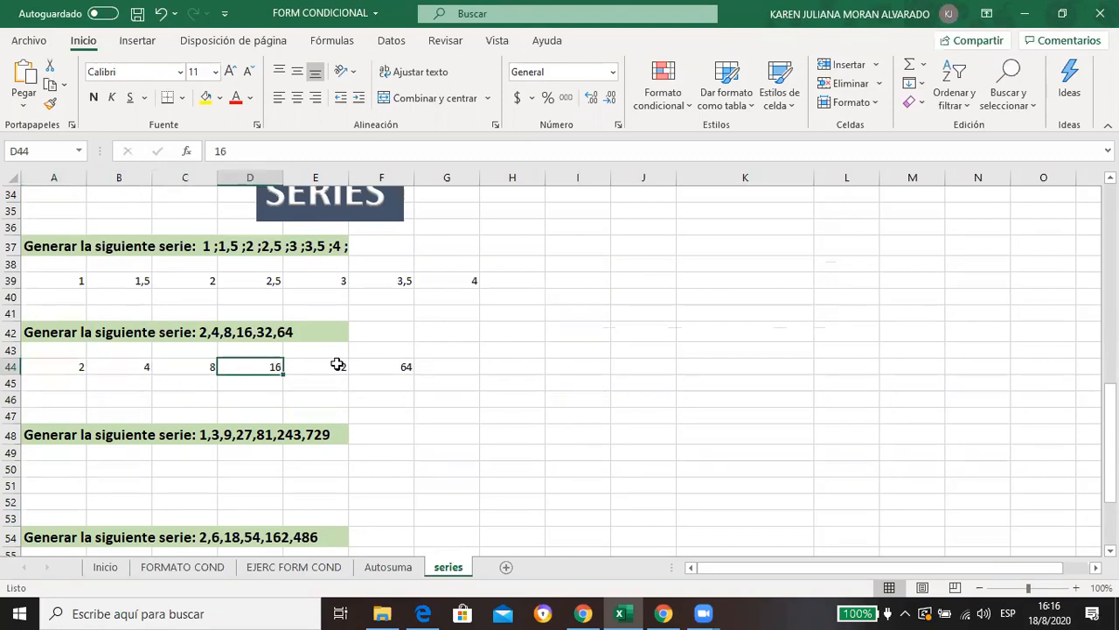
{"action": "left_click", "coordinate": [337, 365]}
{"action": "left_click", "coordinate": [373, 367]}
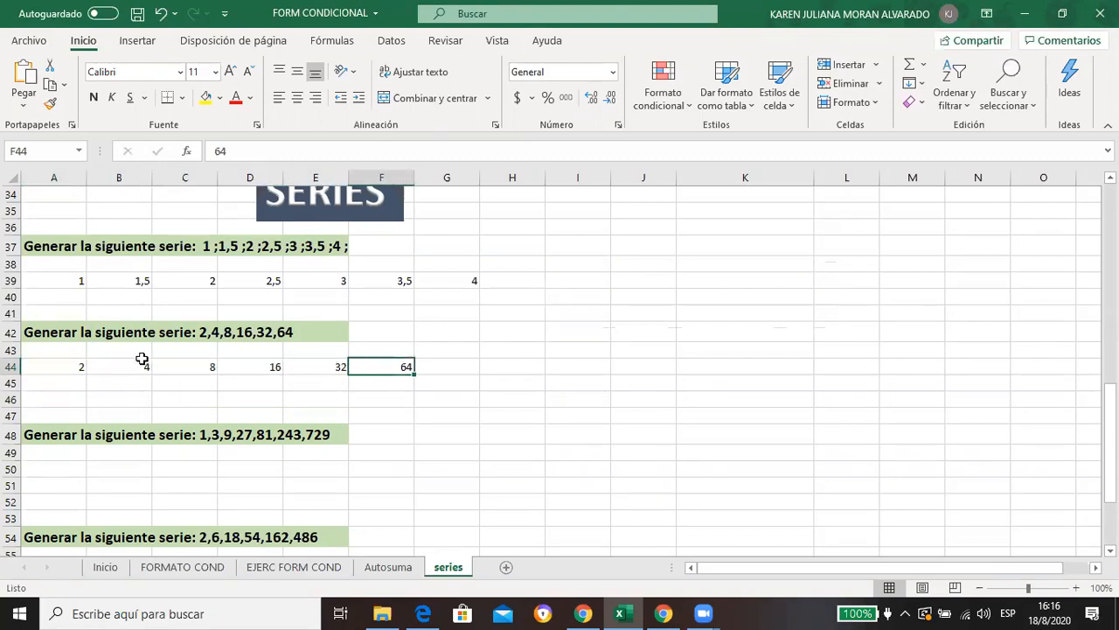
{"action": "left_click", "coordinate": [62, 360]}
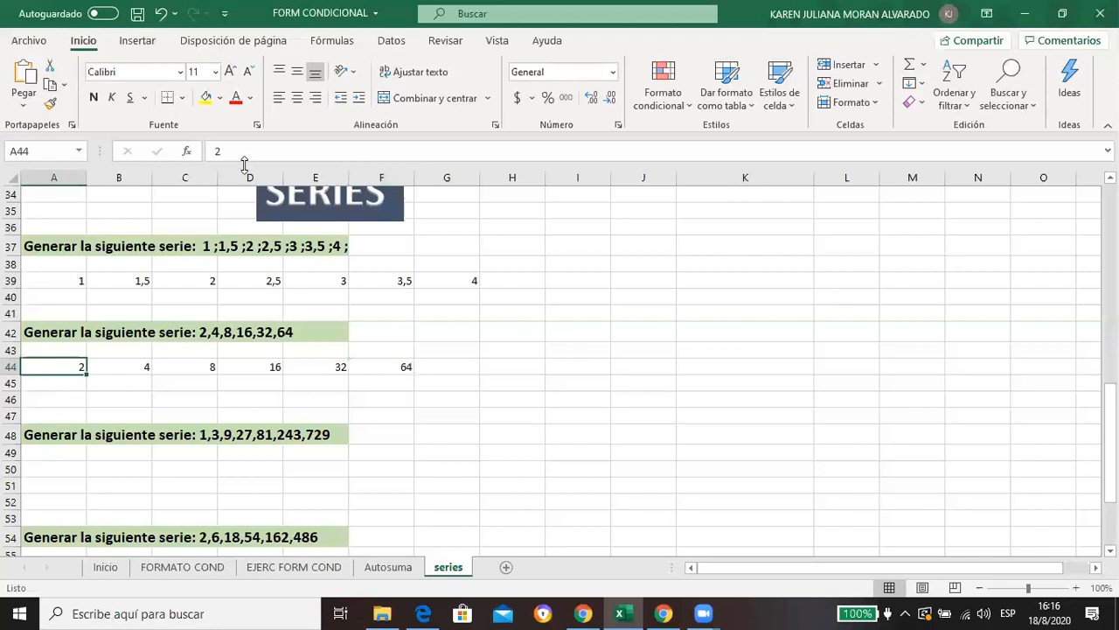
{"action": "left_click", "coordinate": [249, 158]}
{"action": "left_click", "coordinate": [131, 362]}
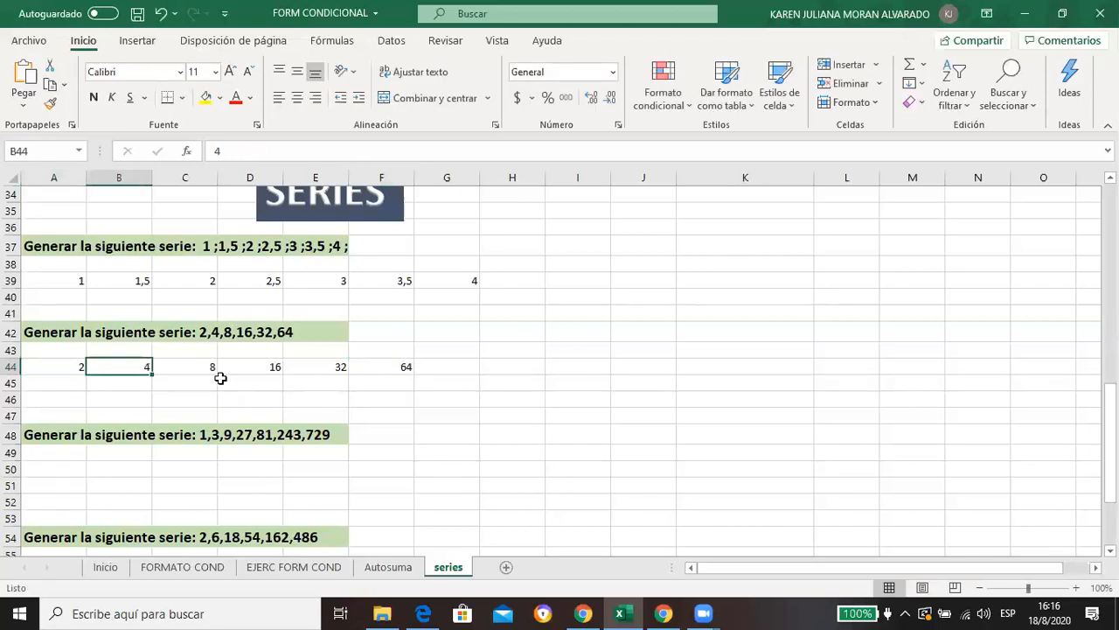
{"action": "key", "text": "F2"}
{"action": "key", "text": "Tab"}
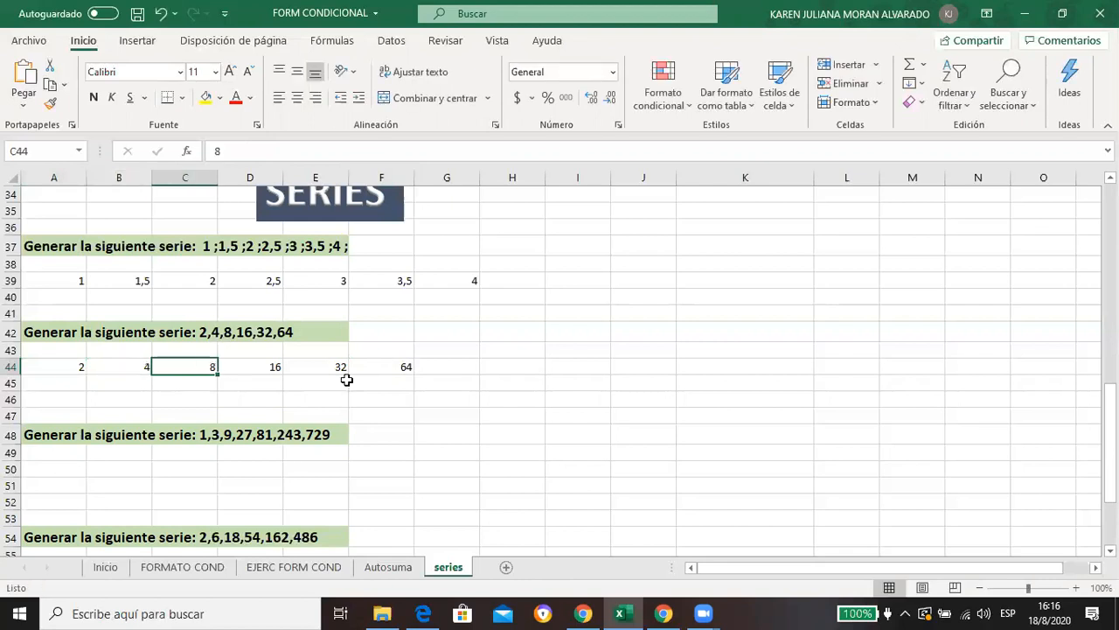
{"action": "key", "text": "Tab"}
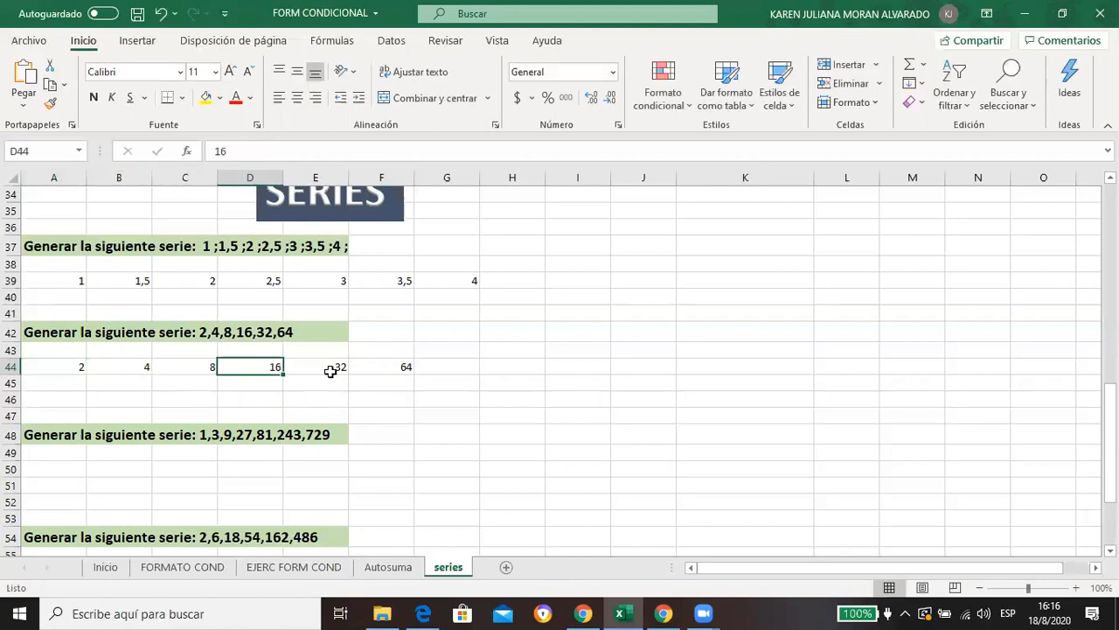
{"action": "left_click", "coordinate": [379, 362]}
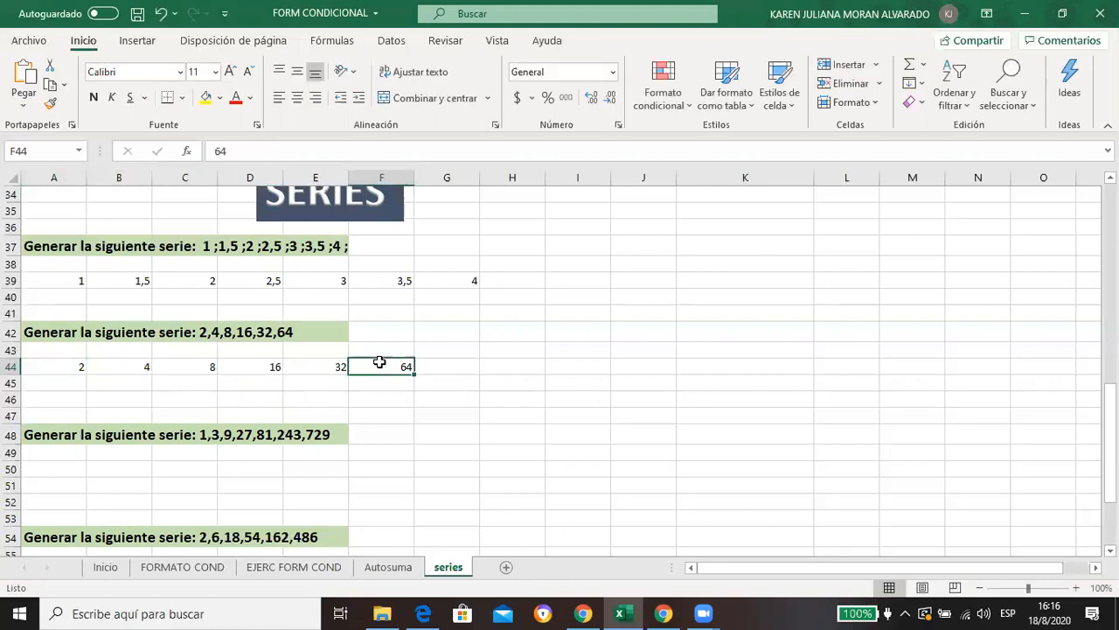
{"action": "left_click", "coordinate": [452, 387]}
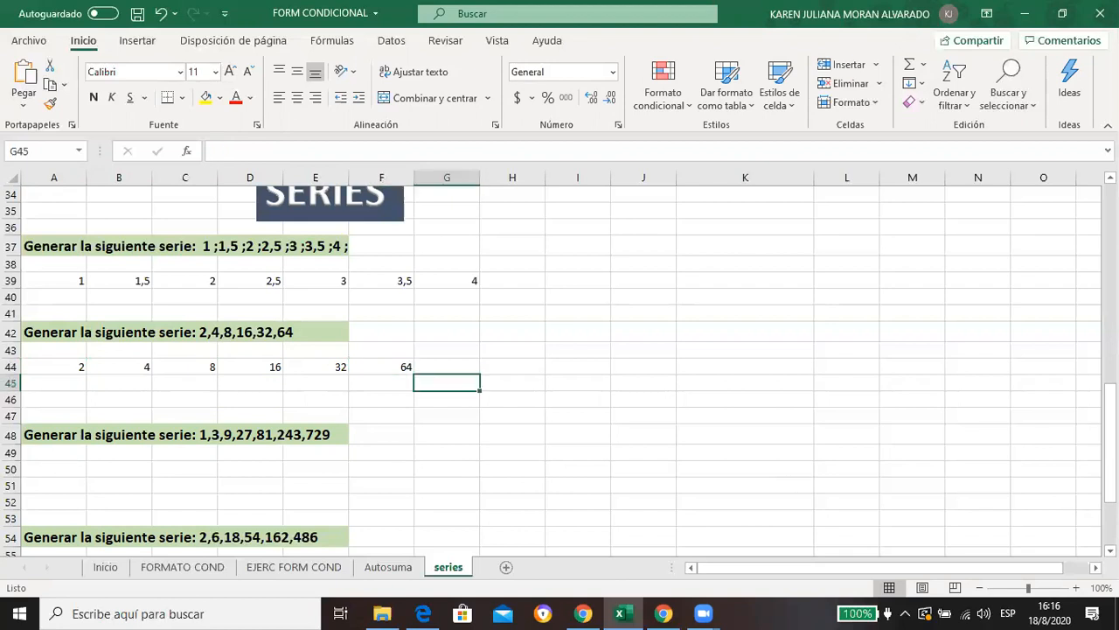
{"action": "scroll", "coordinate": [451, 386], "scroll_direction": "down", "scroll_amount": 1}
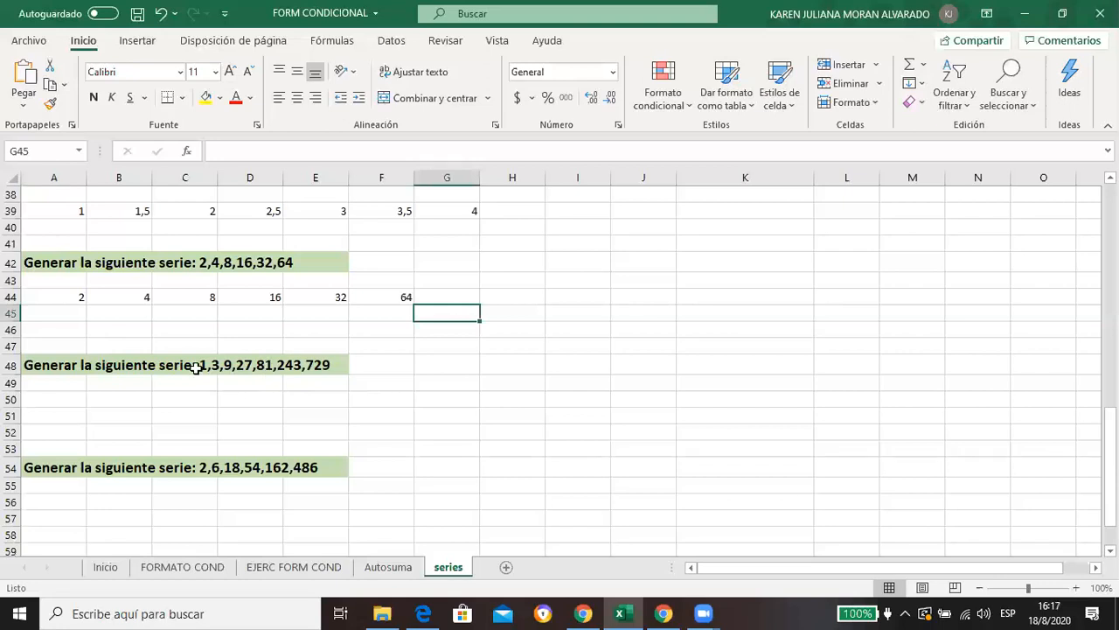
{"action": "left_click", "coordinate": [492, 416]}
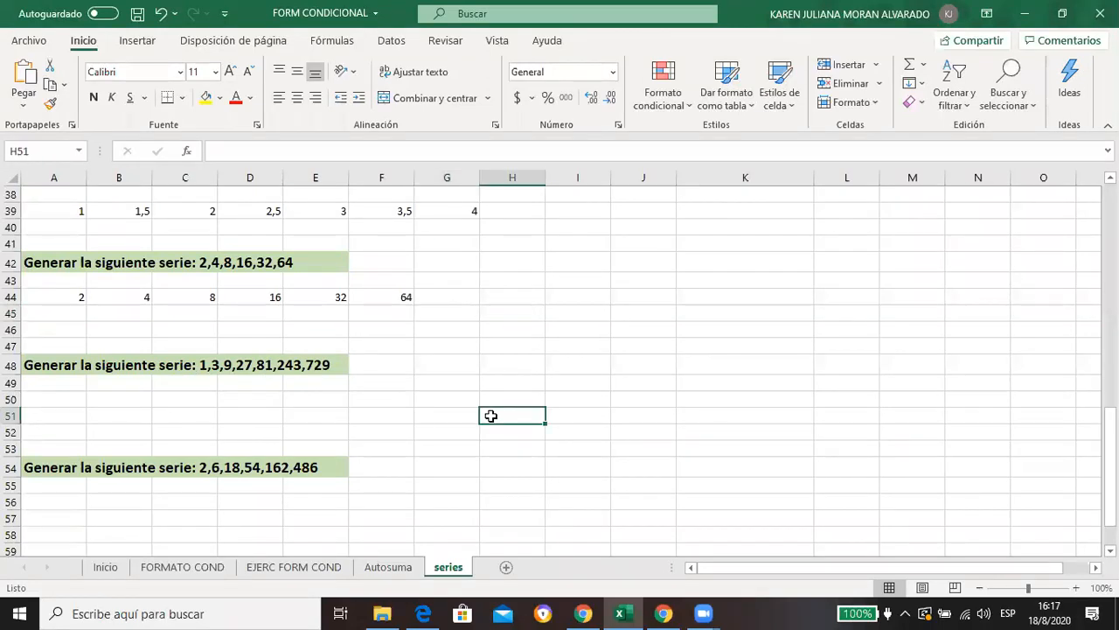
{"action": "left_click", "coordinate": [643, 350]}
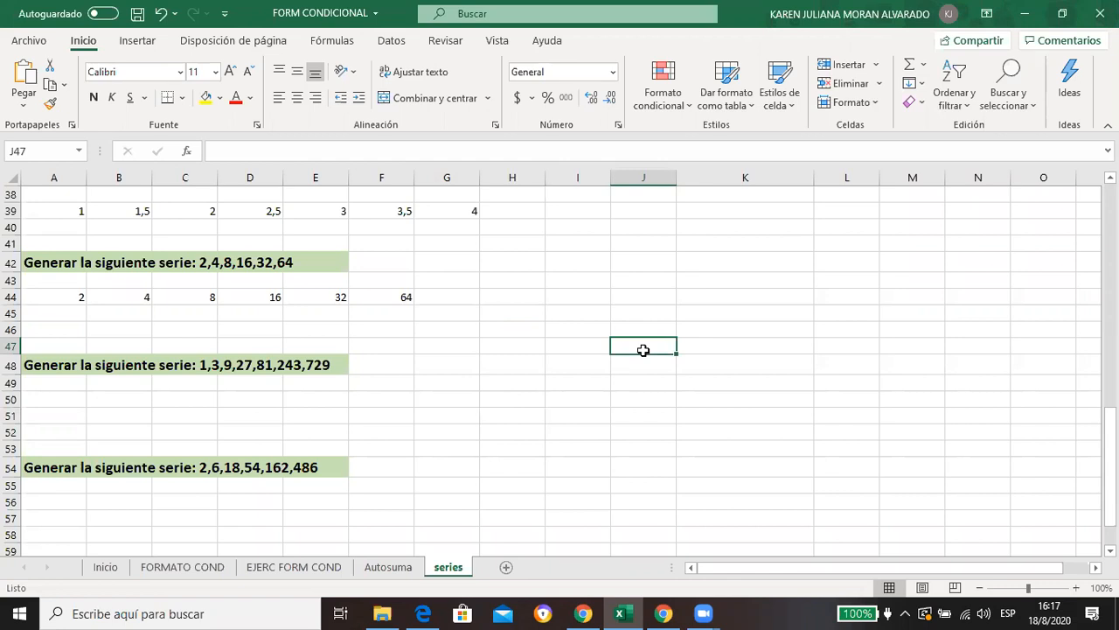
{"action": "left_click", "coordinate": [567, 365]}
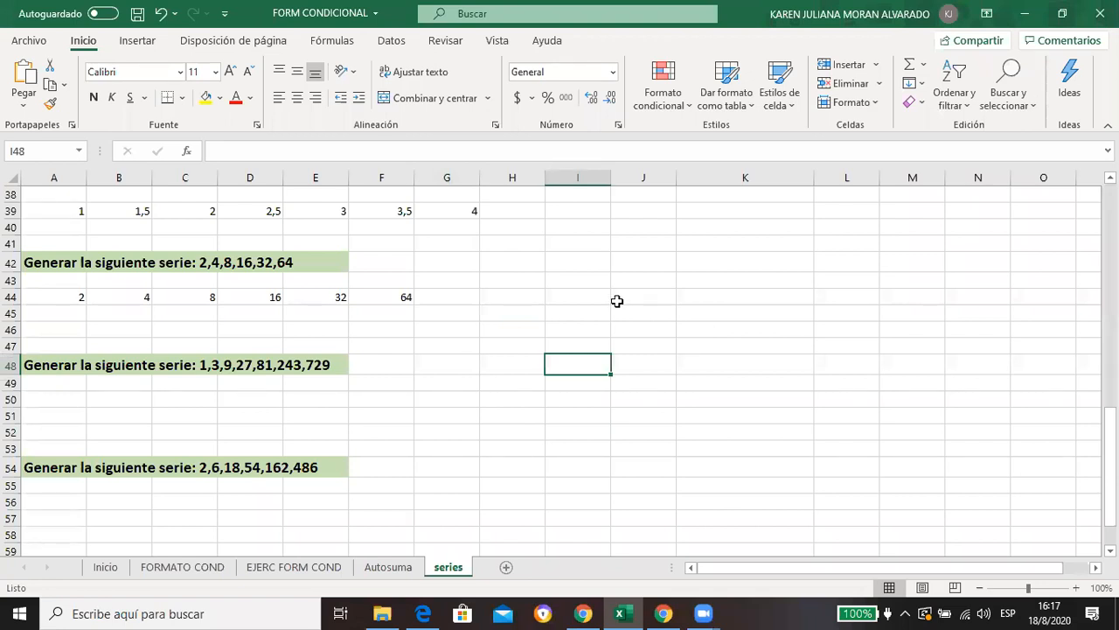
{"action": "left_click", "coordinate": [568, 303]}
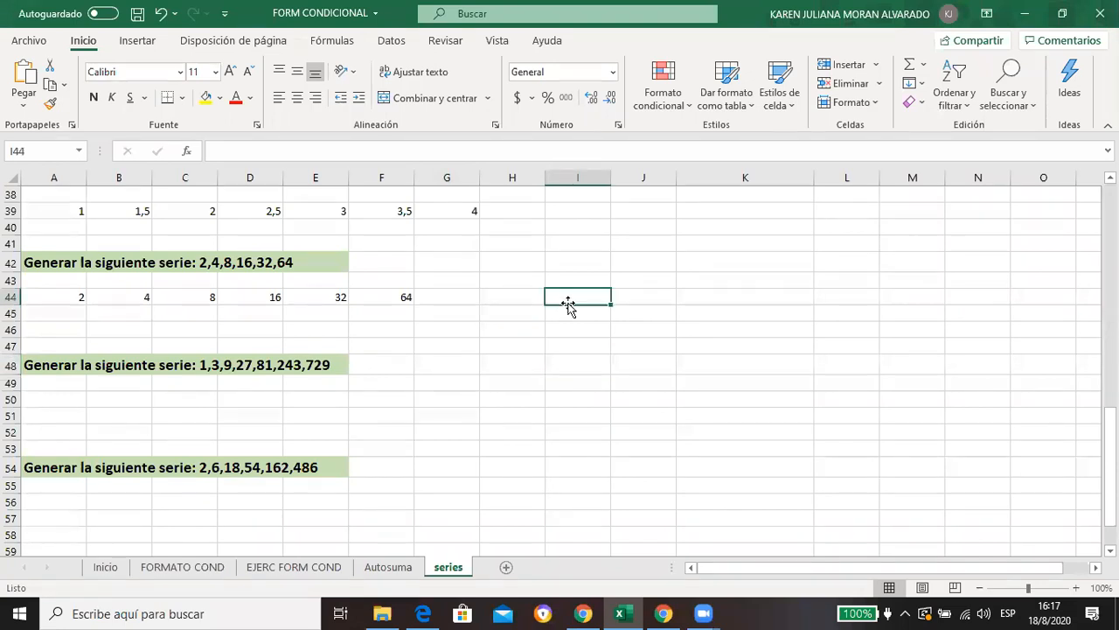
{"action": "left_click", "coordinate": [542, 266]}
{"action": "left_click", "coordinate": [460, 139]}
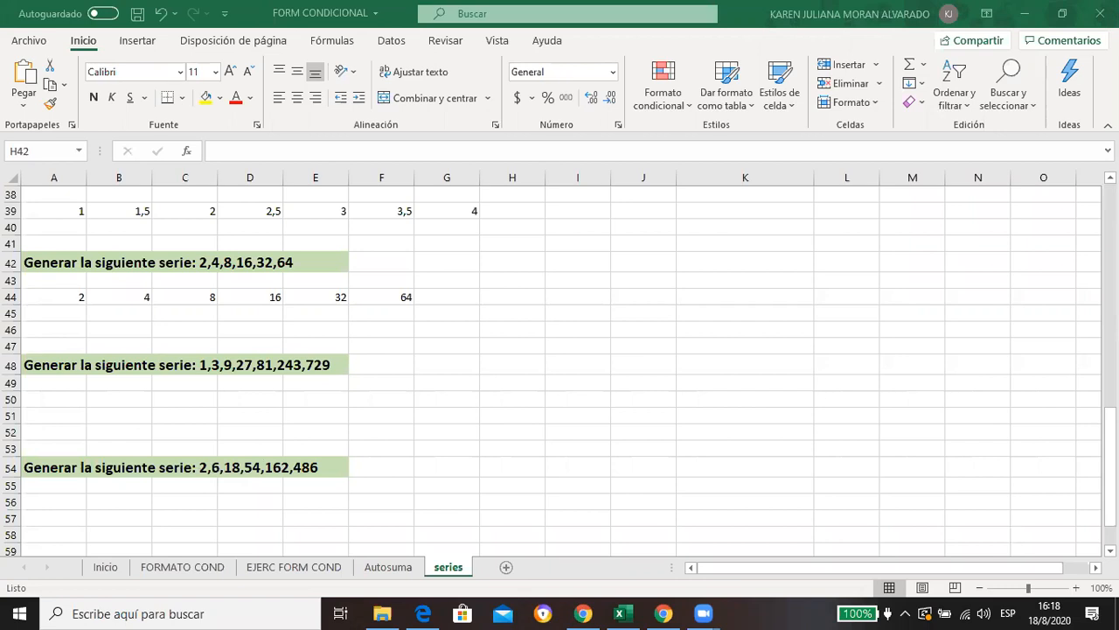
Step: Go to the custom series exercise with Ecuadorian cities in row 60 and select cell D62 below it
{"action": "scroll", "coordinate": [560, 367], "scroll_direction": "down", "scroll_amount": 2}
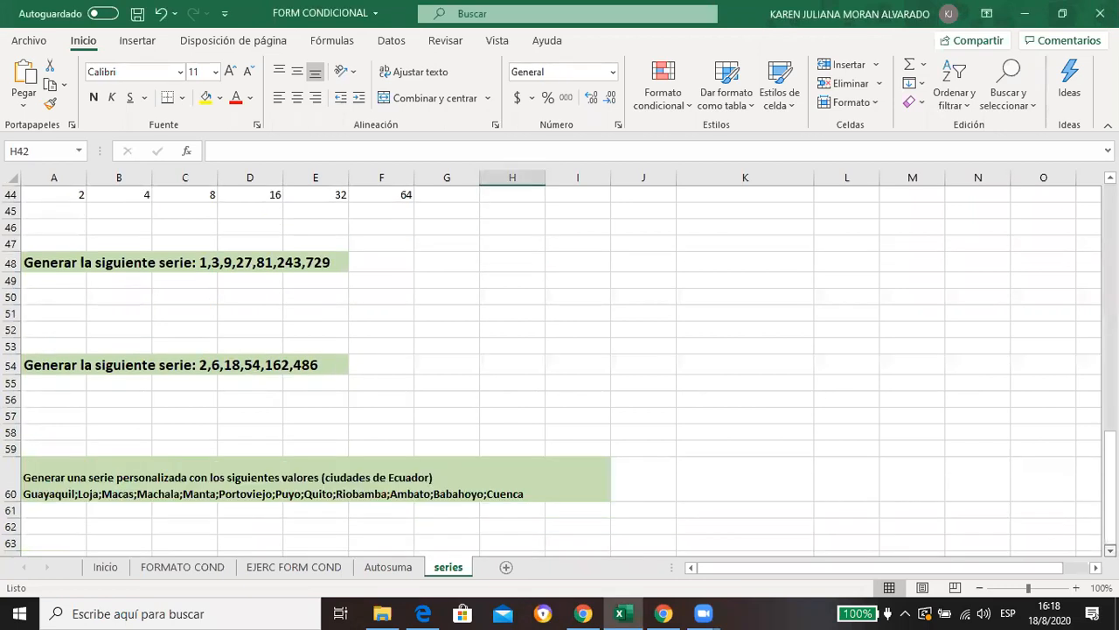
{"action": "scroll", "coordinate": [560, 368], "scroll_direction": "down", "scroll_amount": 3}
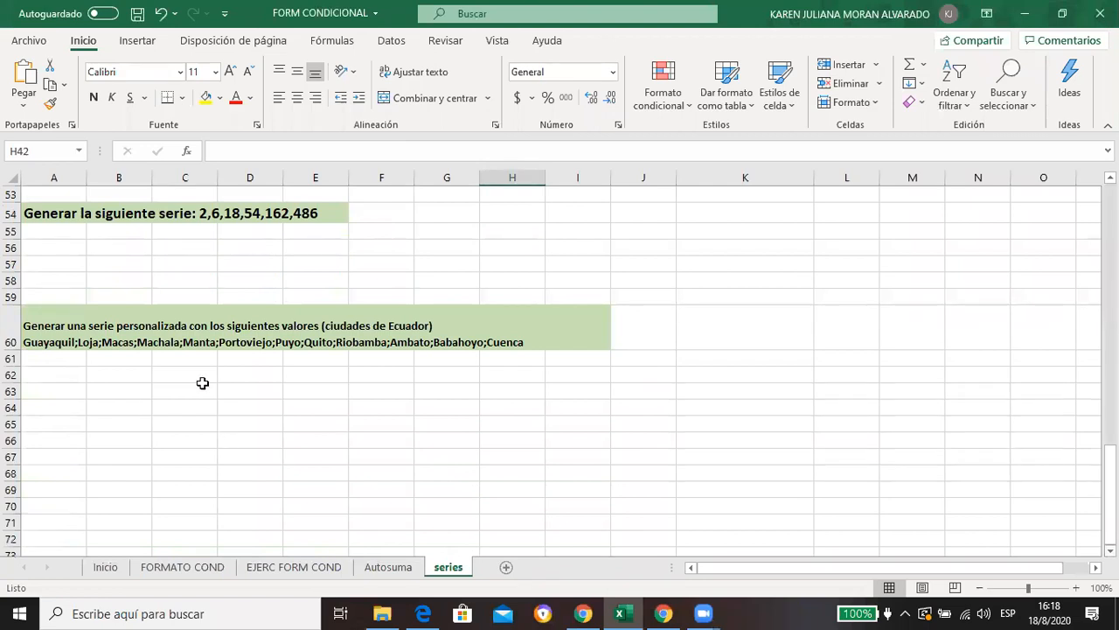
{"action": "left_click", "coordinate": [248, 376]}
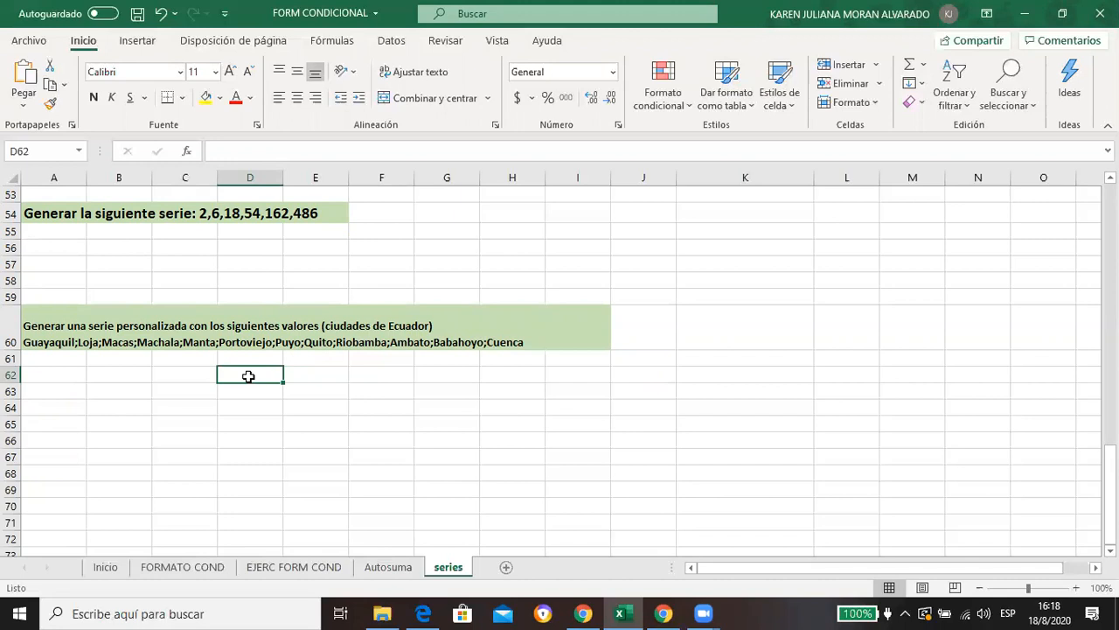
Step: Enter the cities Guayaquil, Quito, Riobamba and Cuenca in cells B62:B65
{"action": "left_click", "coordinate": [120, 376]}
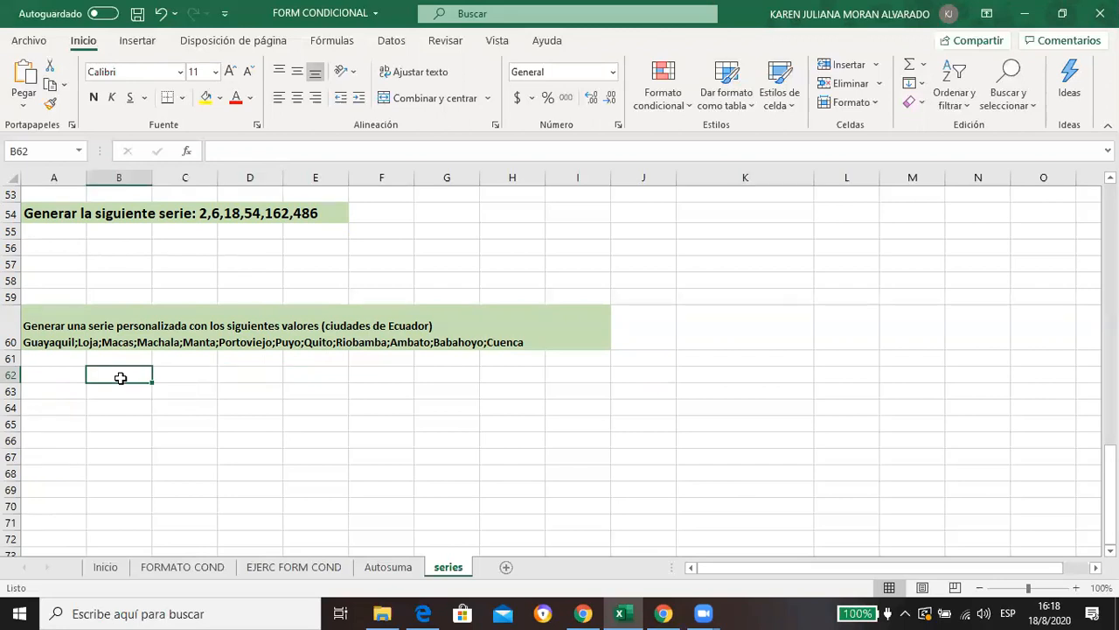
{"action": "type", "text": "Guayaquil"}
{"action": "key", "text": "Return"}
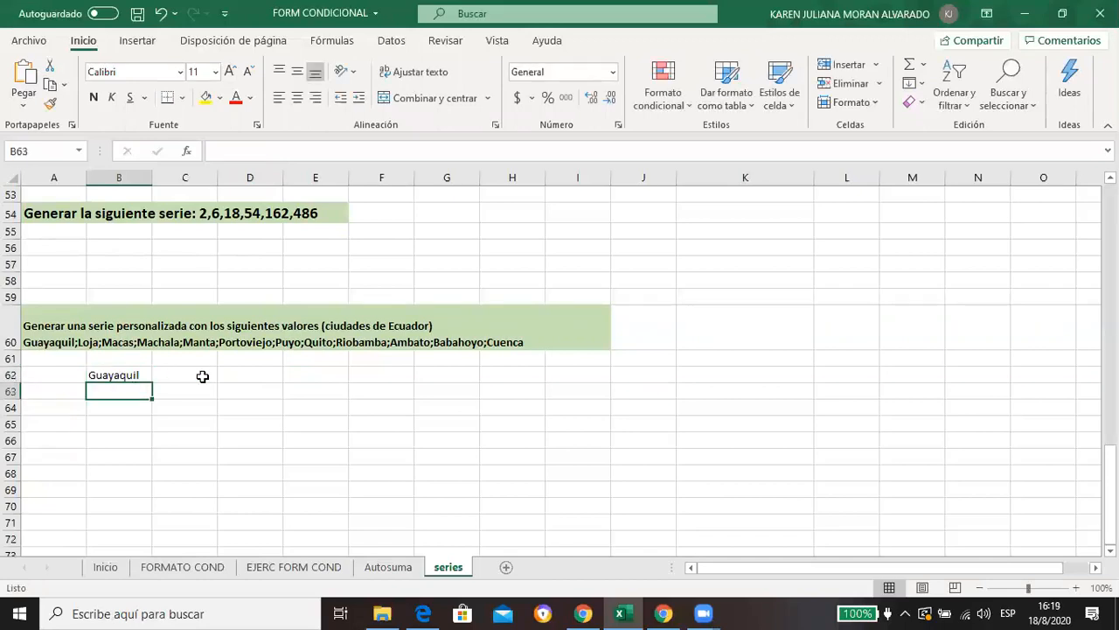
{"action": "type", "text": "Quito"}
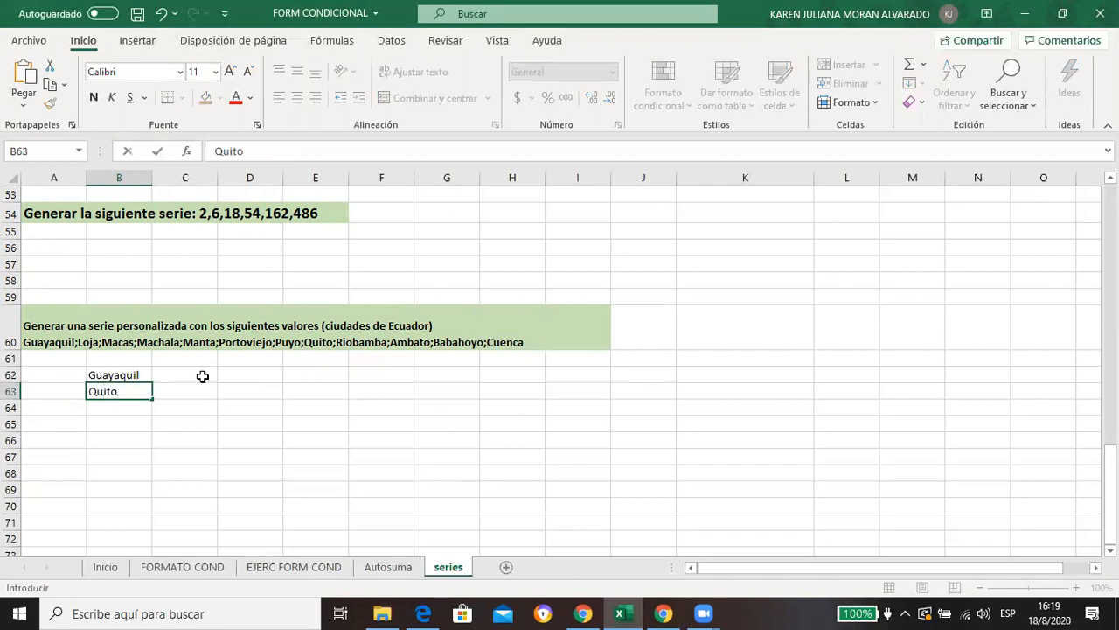
{"action": "key", "text": "Return"}
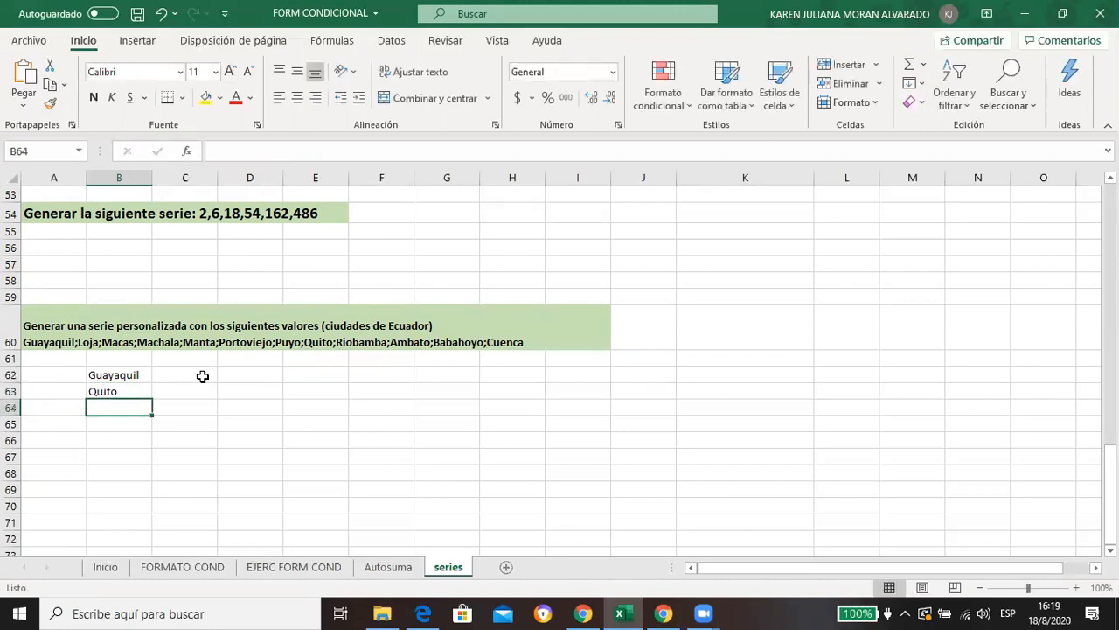
{"action": "type", "text": "Riobam"}
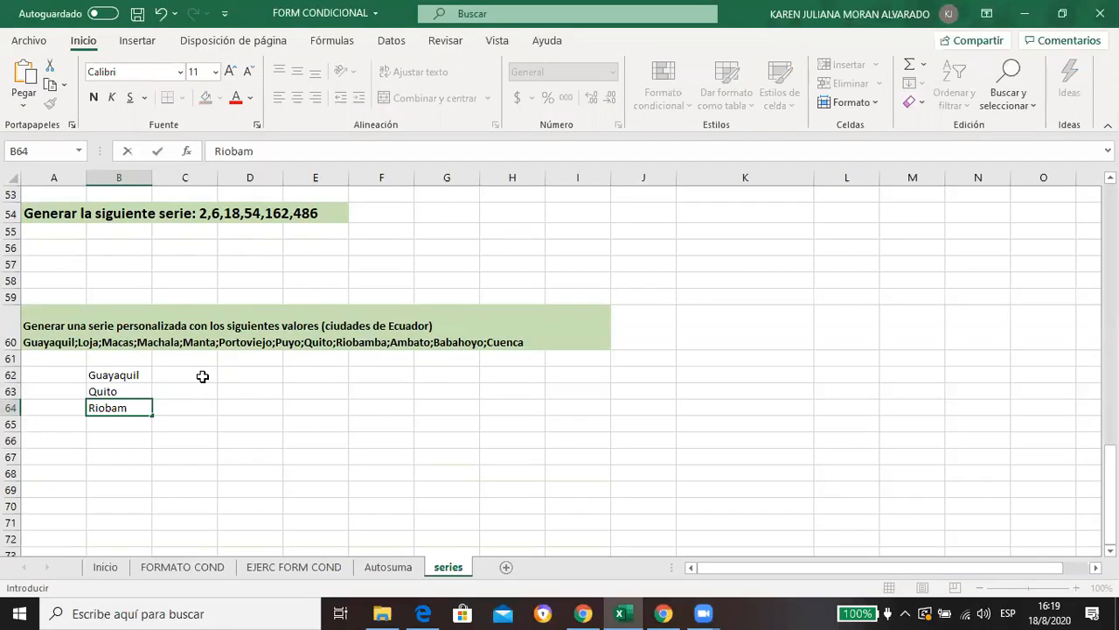
{"action": "type", "text": "ba"}
{"action": "key", "text": "Return"}
{"action": "type", "text": "Cuenca"}
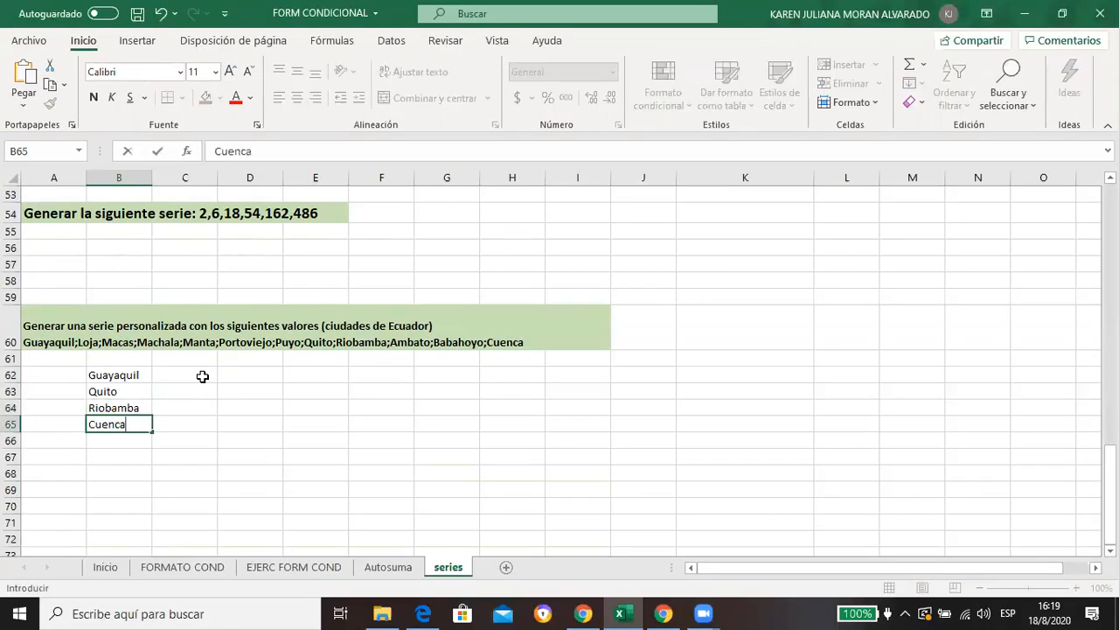
{"action": "left_click", "coordinate": [225, 430]}
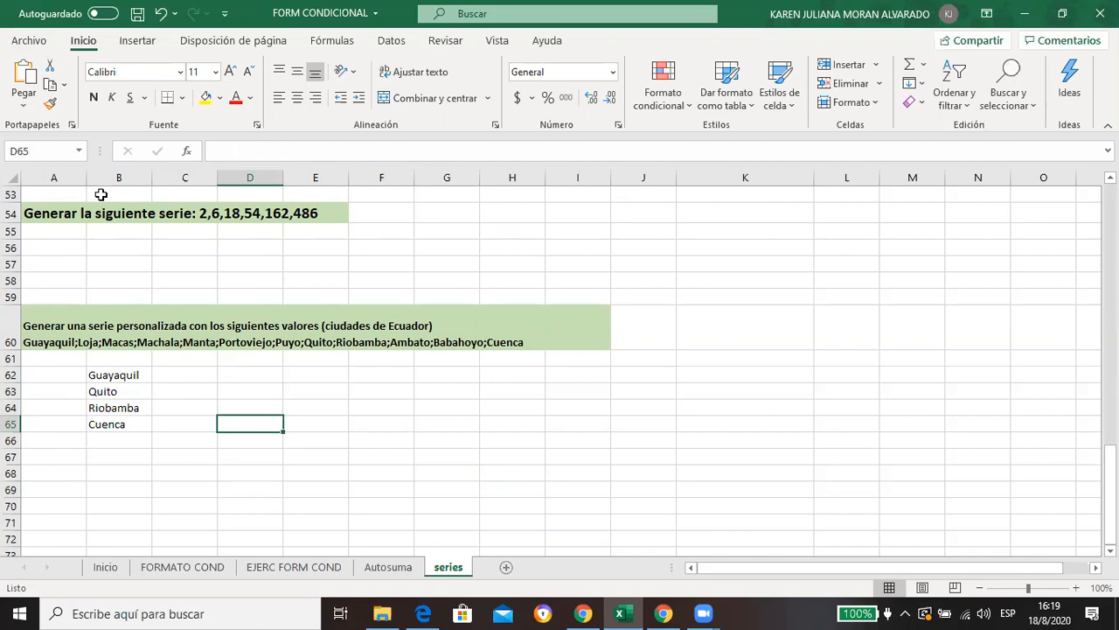
Step: Open the custom lists editor from the General section of Excel's advanced options
{"action": "left_click", "coordinate": [30, 41]}
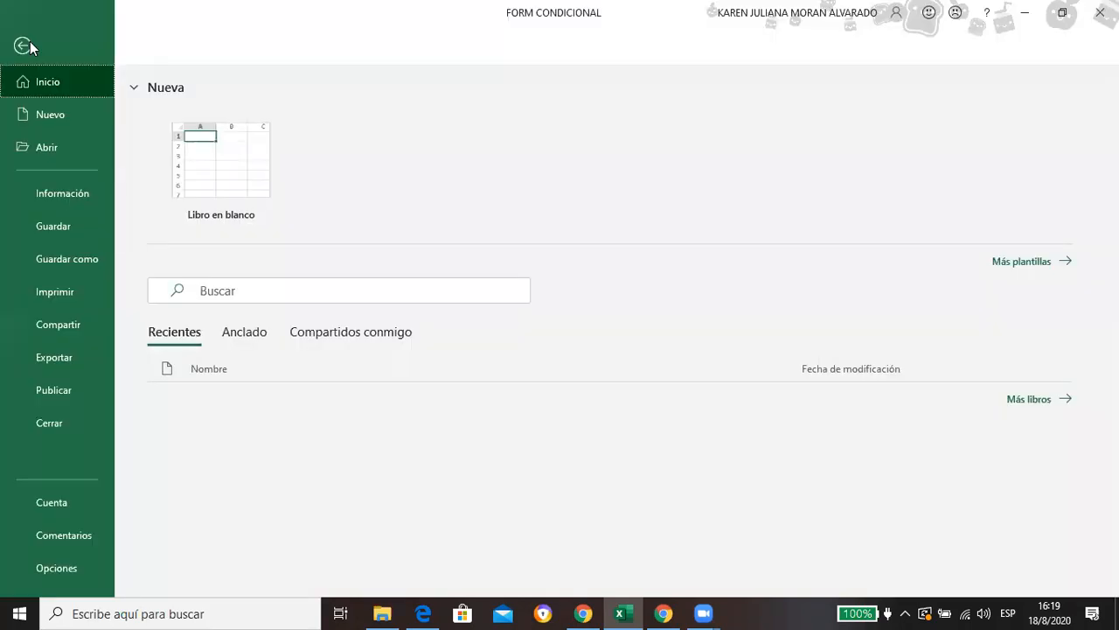
{"action": "left_click", "coordinate": [57, 568]}
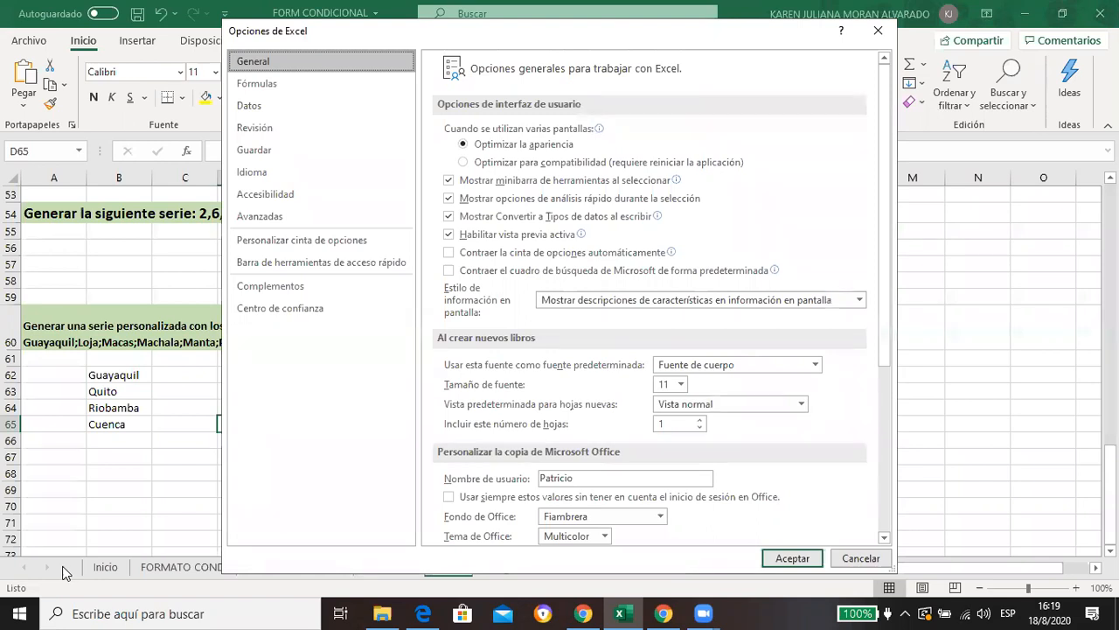
{"action": "left_click", "coordinate": [274, 222]}
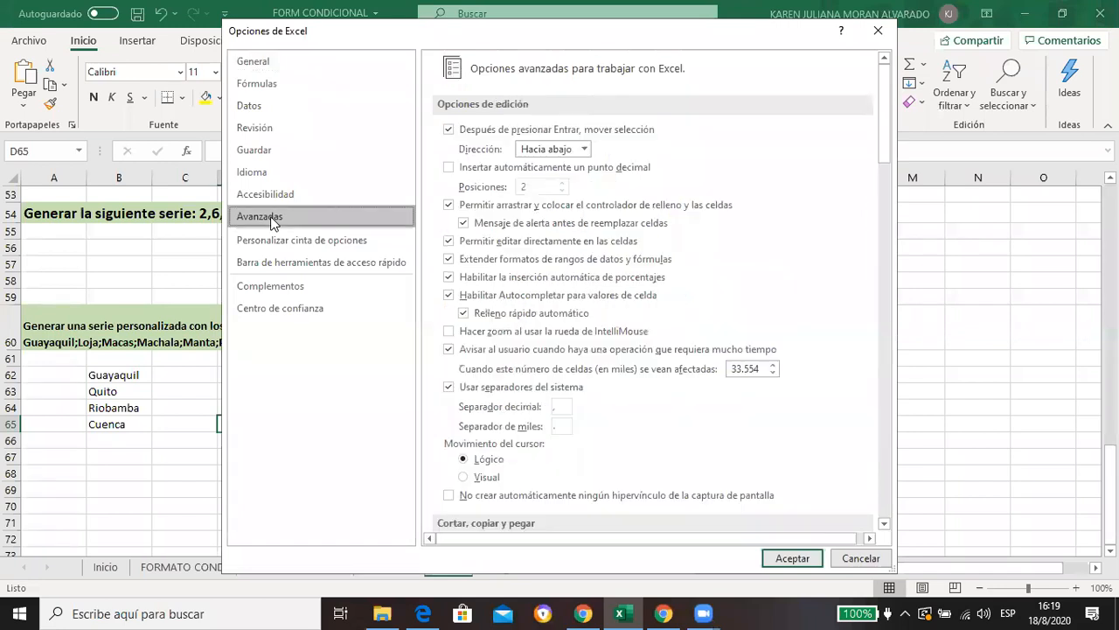
{"action": "left_click", "coordinate": [883, 525]}
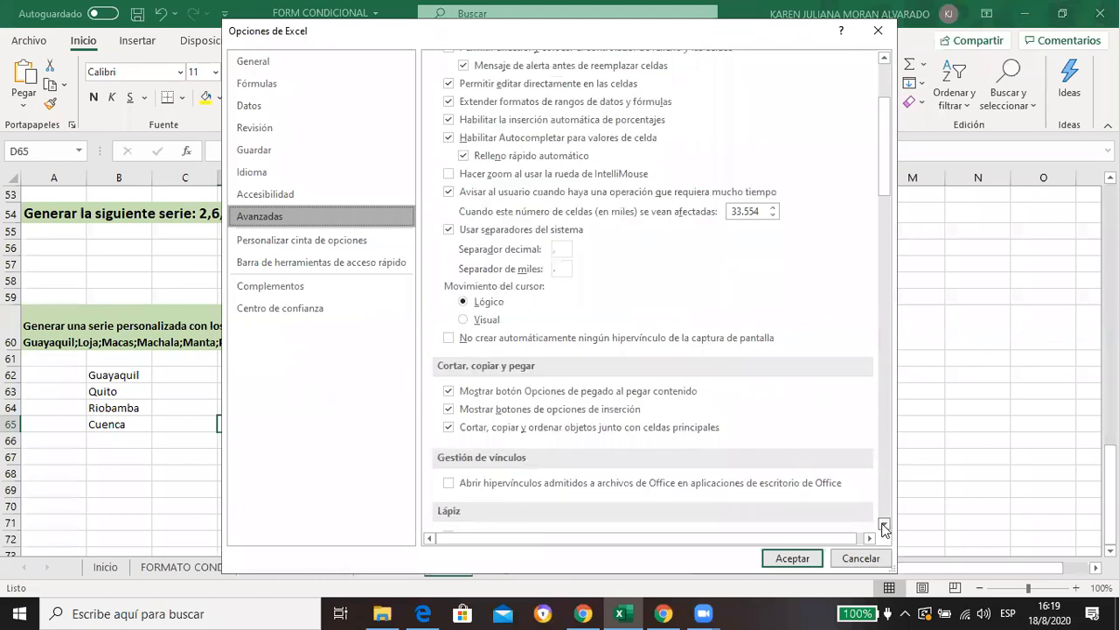
{"action": "left_click", "coordinate": [883, 526]}
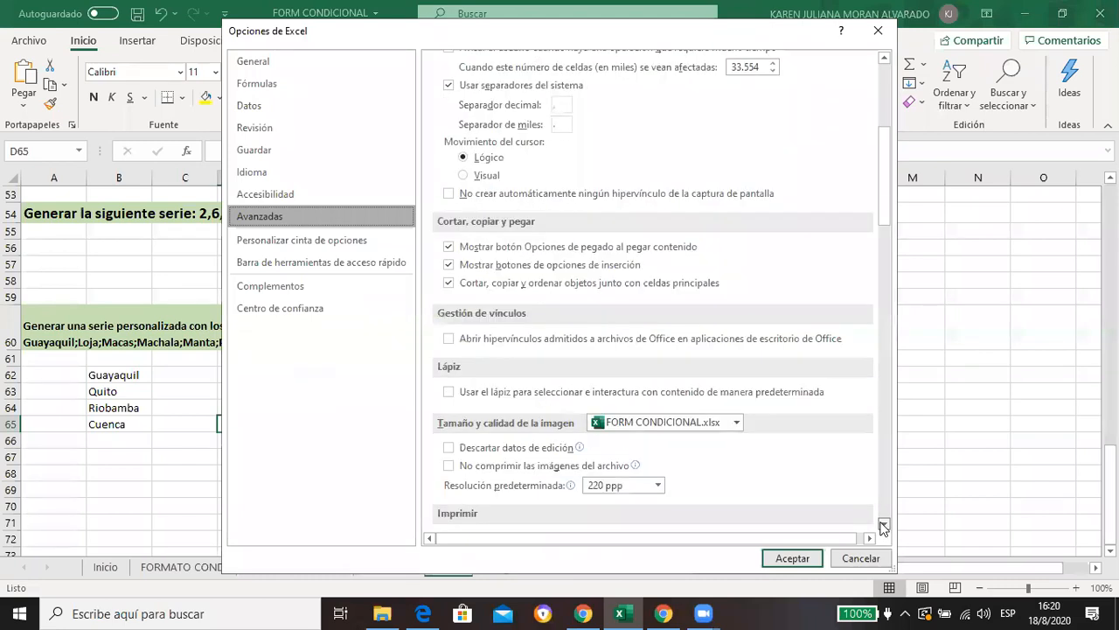
{"action": "left_click", "coordinate": [884, 526]}
{"action": "left_click", "coordinate": [883, 525]}
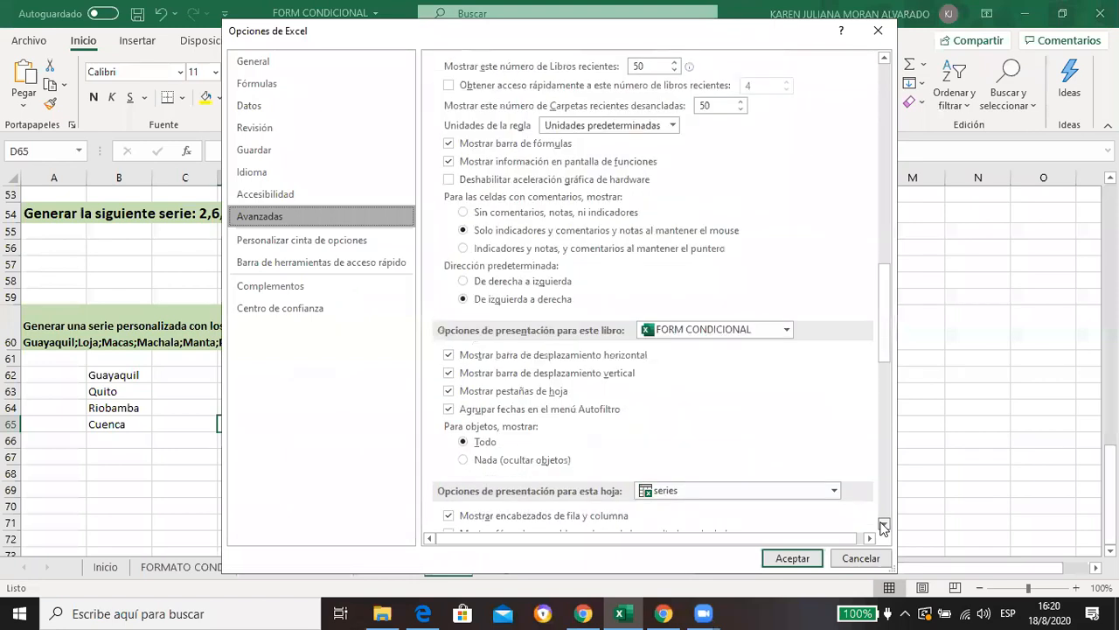
{"action": "left_click", "coordinate": [884, 526]}
{"action": "left_click", "coordinate": [883, 525]}
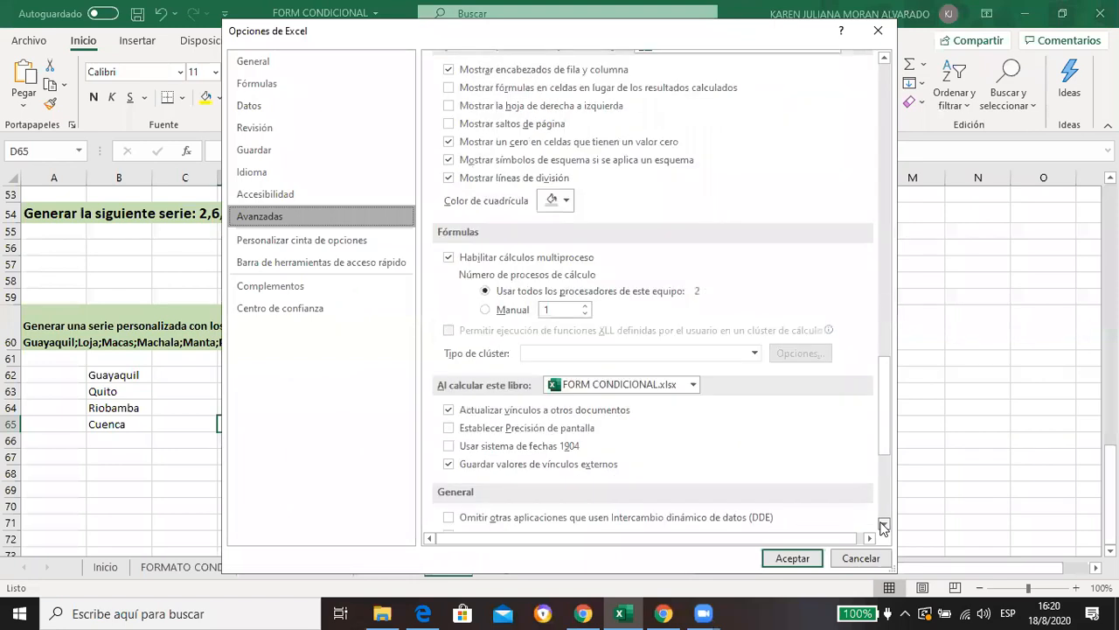
{"action": "left_click", "coordinate": [883, 526]}
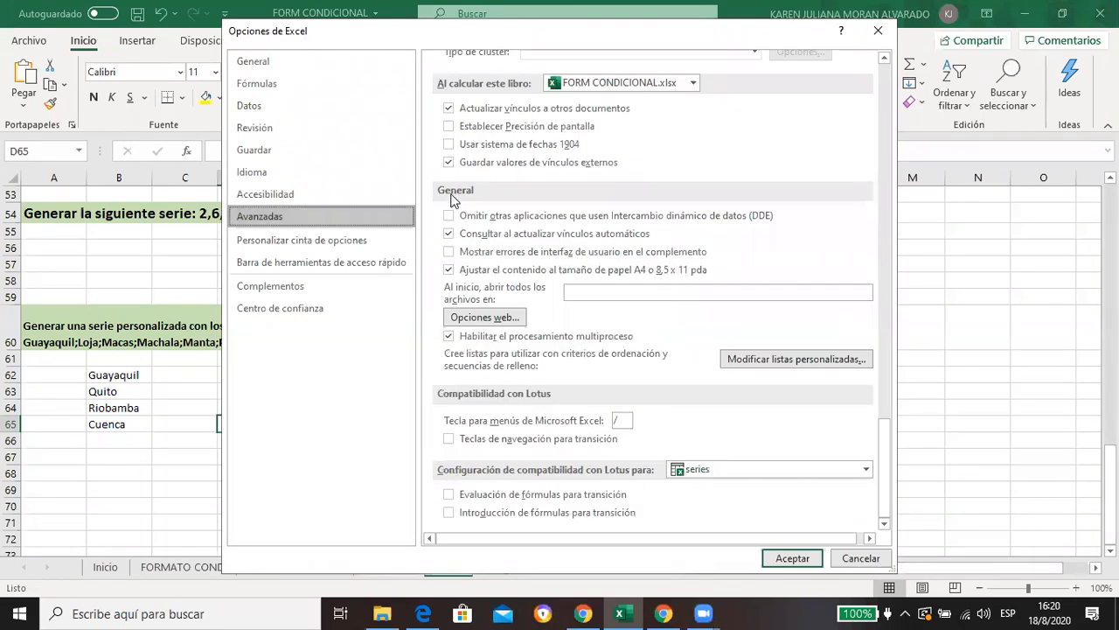
{"action": "left_click", "coordinate": [785, 365]}
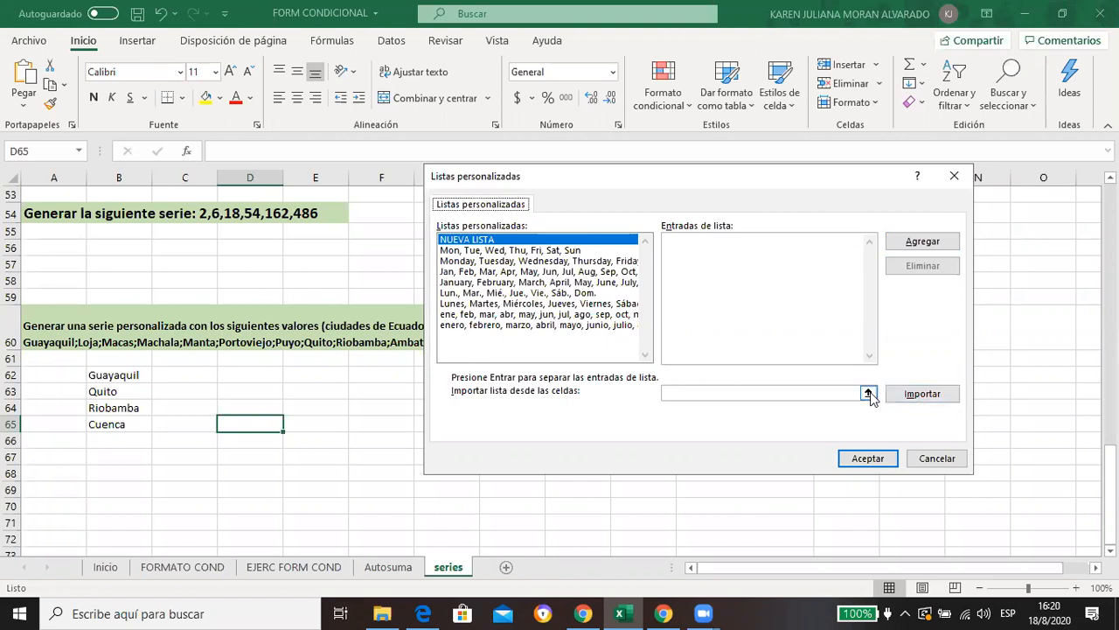
Step: Import B62:B65 as a new custom list and accept the custom list and Excel options dialogs
{"action": "left_click", "coordinate": [868, 393]}
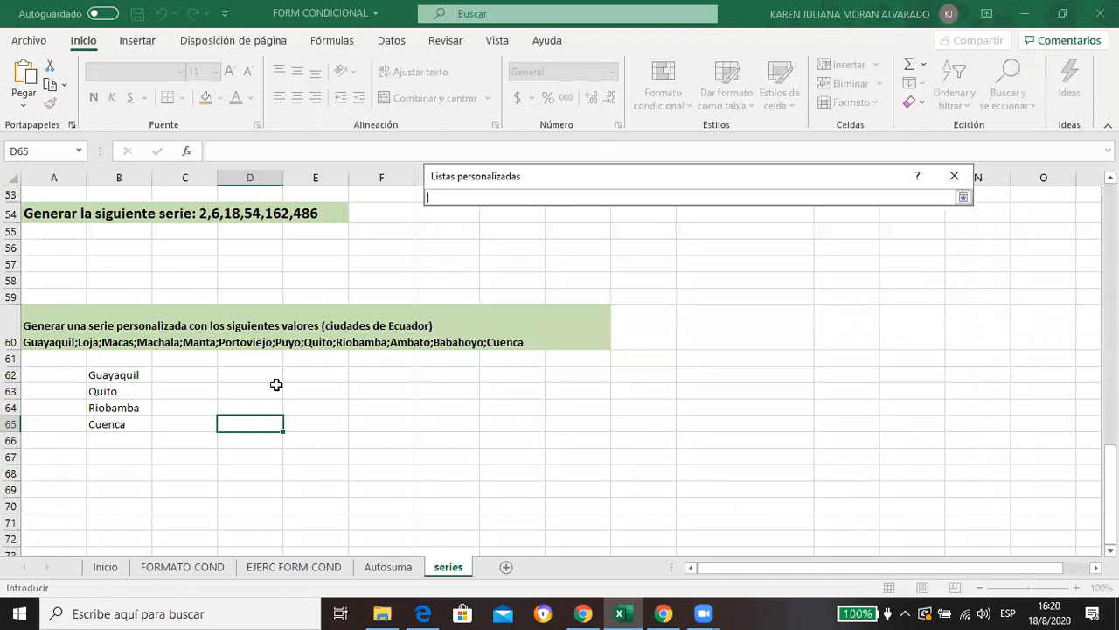
{"action": "left_click_drag", "start_coordinate": [112, 373], "coordinate": [110, 427]}
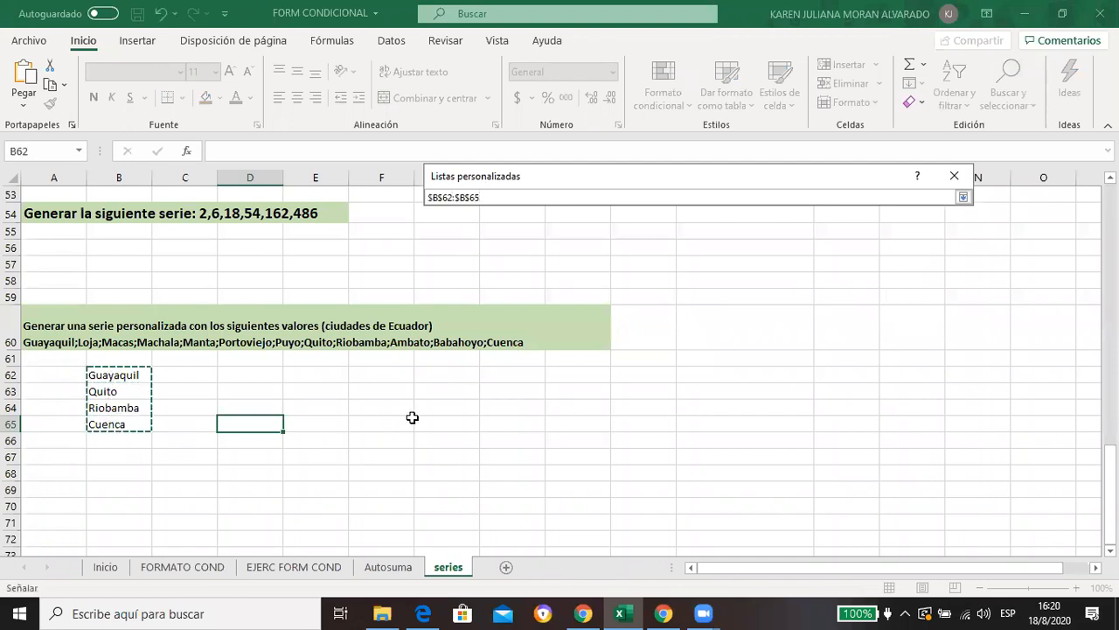
{"action": "left_click", "coordinate": [962, 197]}
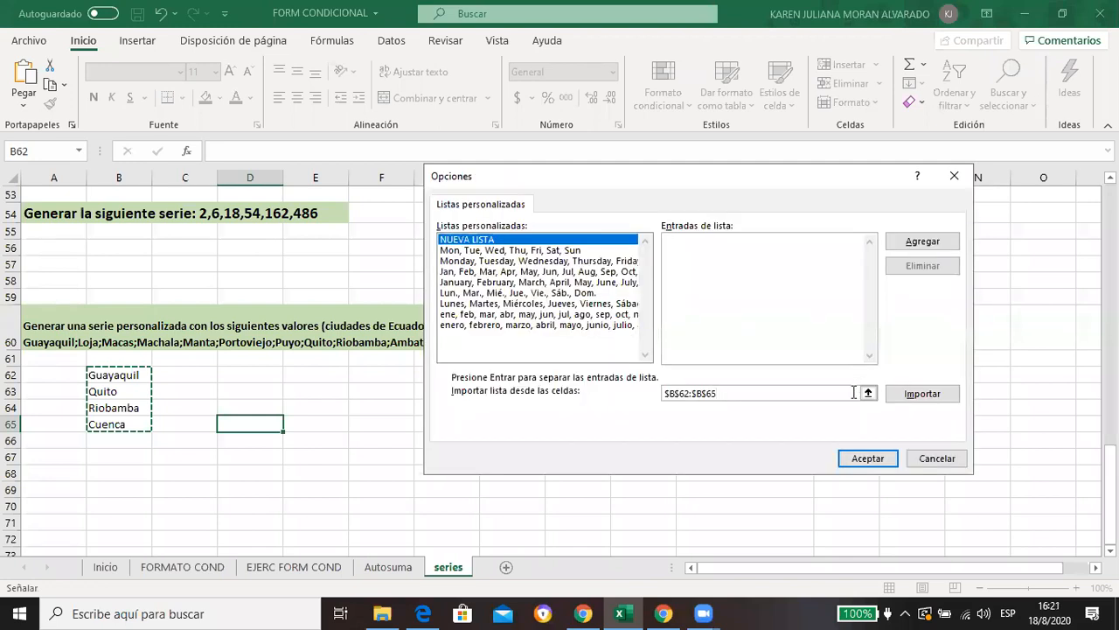
{"action": "left_click", "coordinate": [912, 394]}
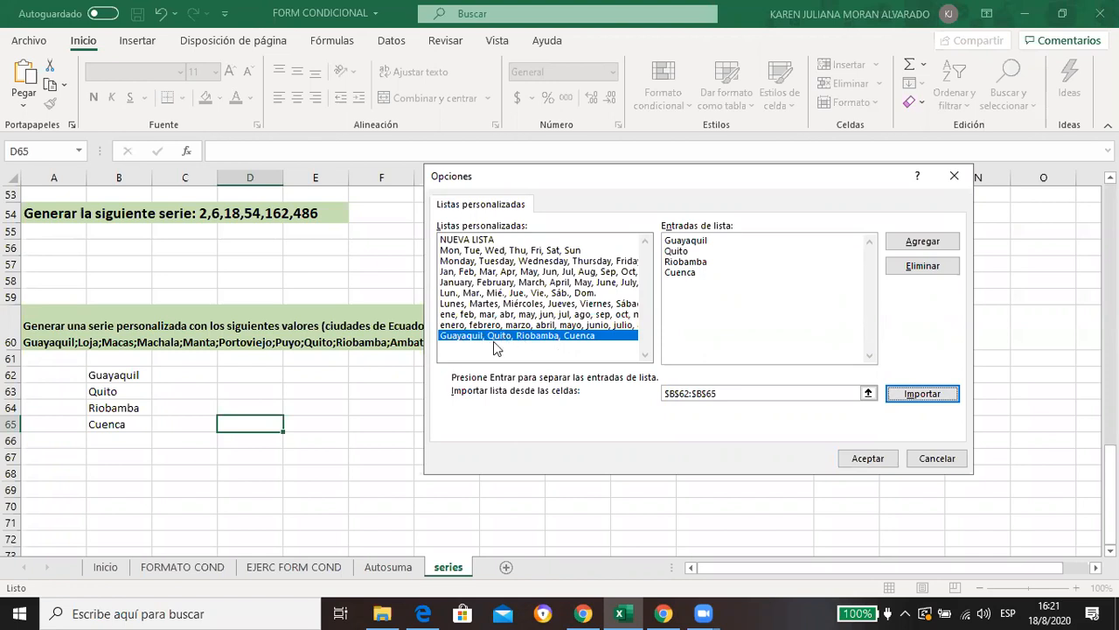
{"action": "left_click", "coordinate": [863, 460]}
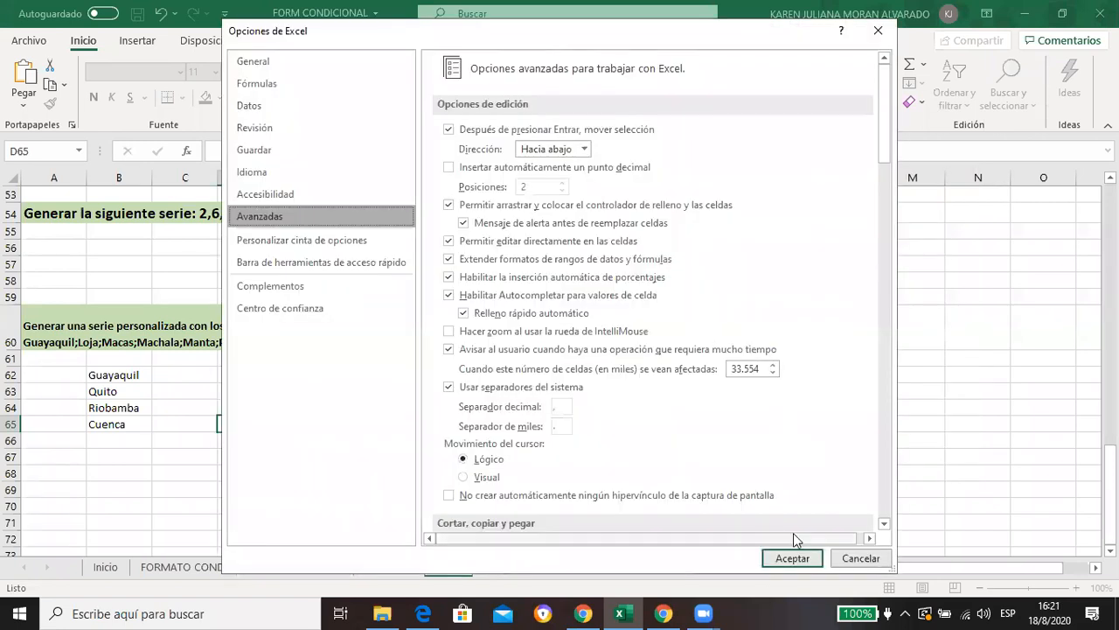
{"action": "left_click", "coordinate": [792, 559]}
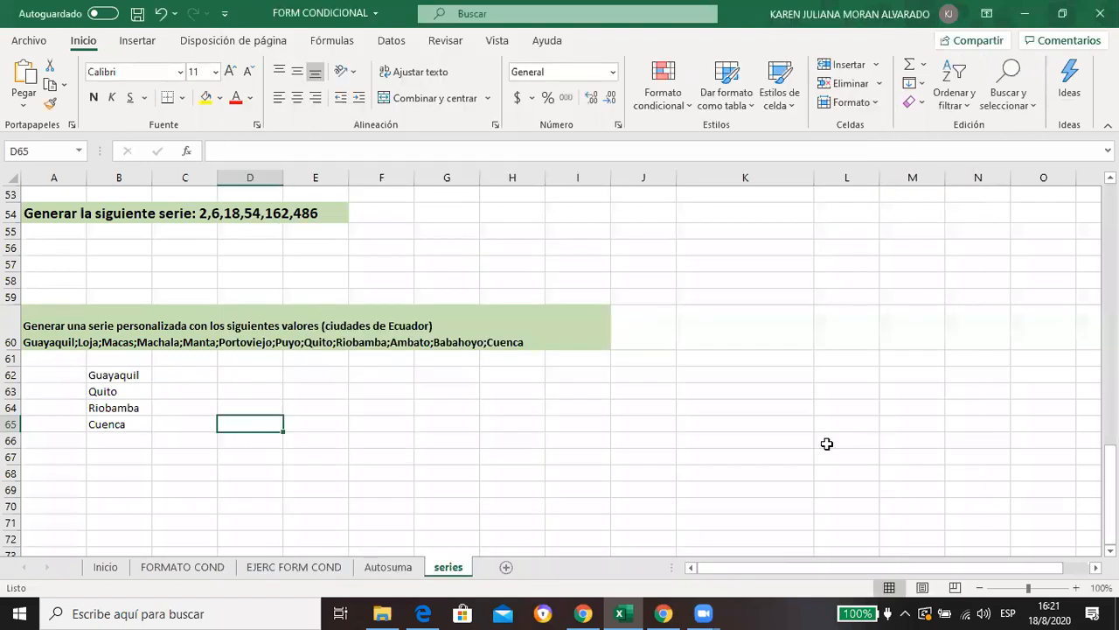
Step: Enter Riobamba in J64 and fill the custom city series down through J69
{"action": "left_click", "coordinate": [637, 408]}
{"action": "type", "text": "Riobamba"}
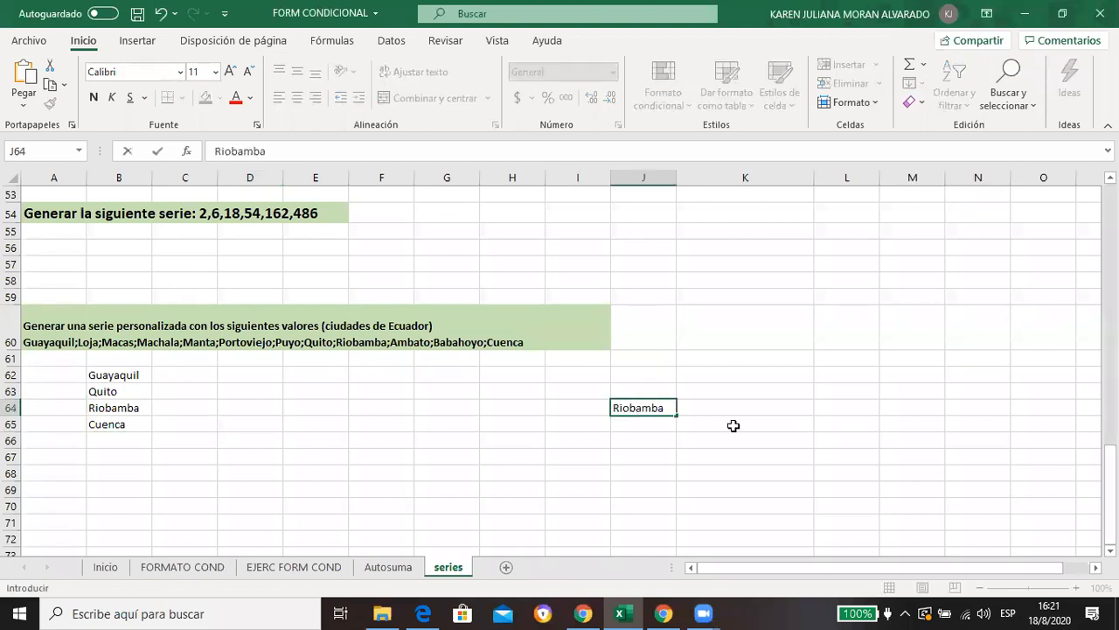
{"action": "left_click", "coordinate": [734, 425]}
{"action": "left_click_drag", "start_coordinate": [634, 411], "coordinate": [672, 418]}
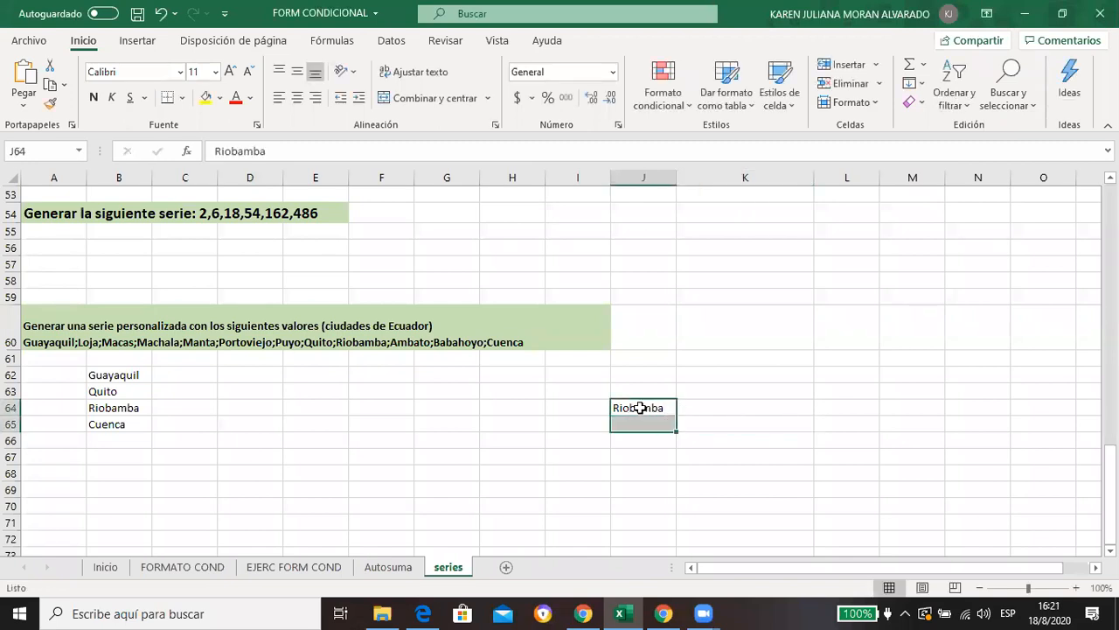
{"action": "key", "text": "Right"}
{"action": "left_click", "coordinate": [672, 412]}
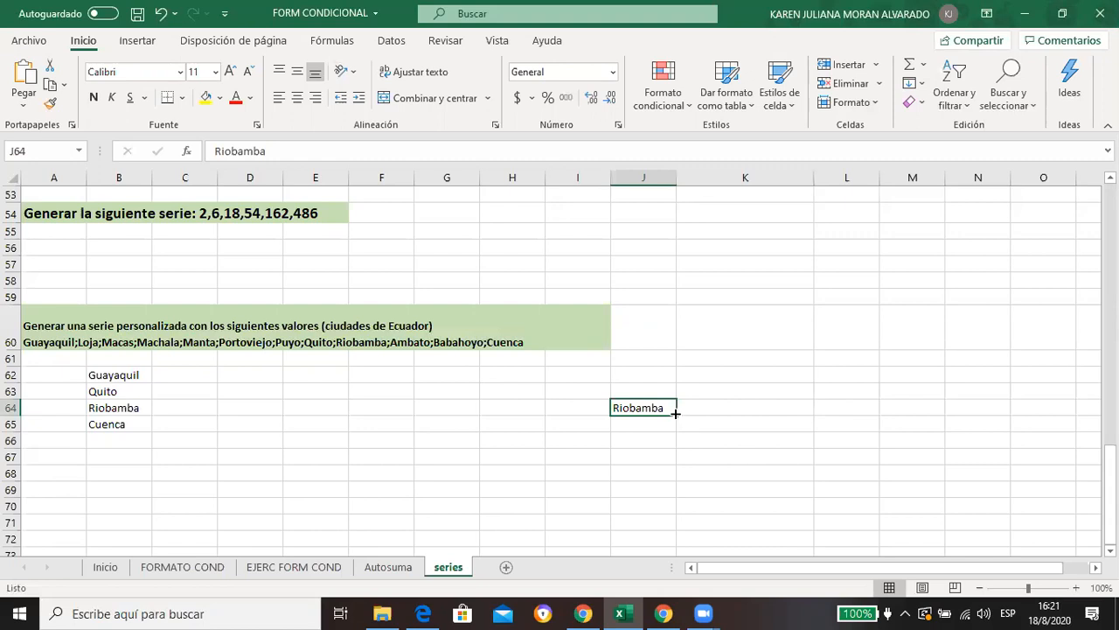
{"action": "left_click_drag", "start_coordinate": [673, 413], "coordinate": [757, 472]}
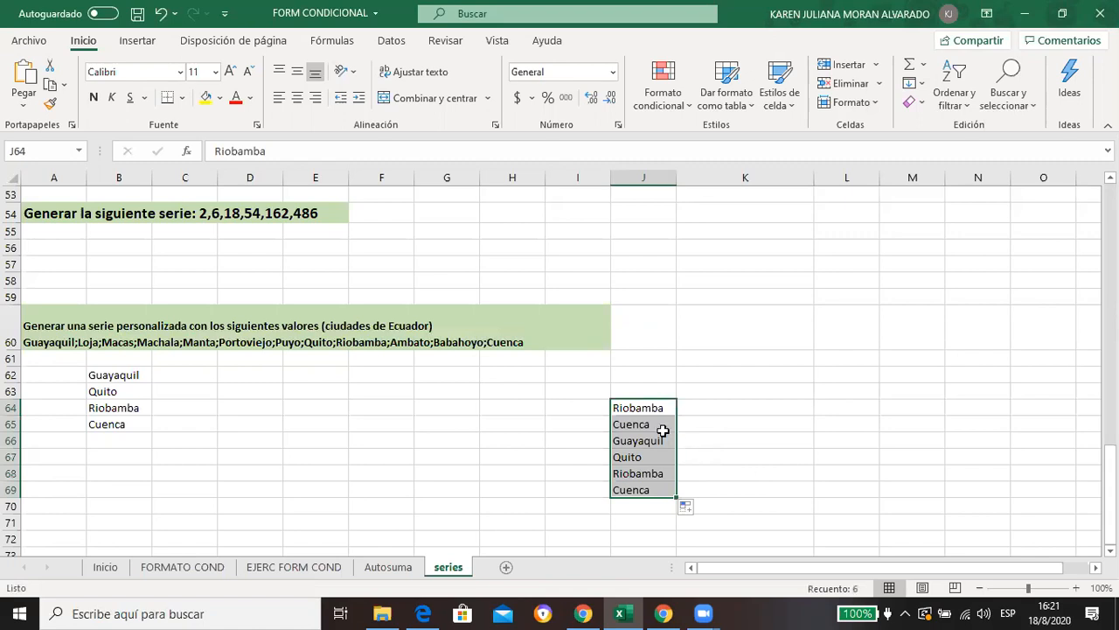